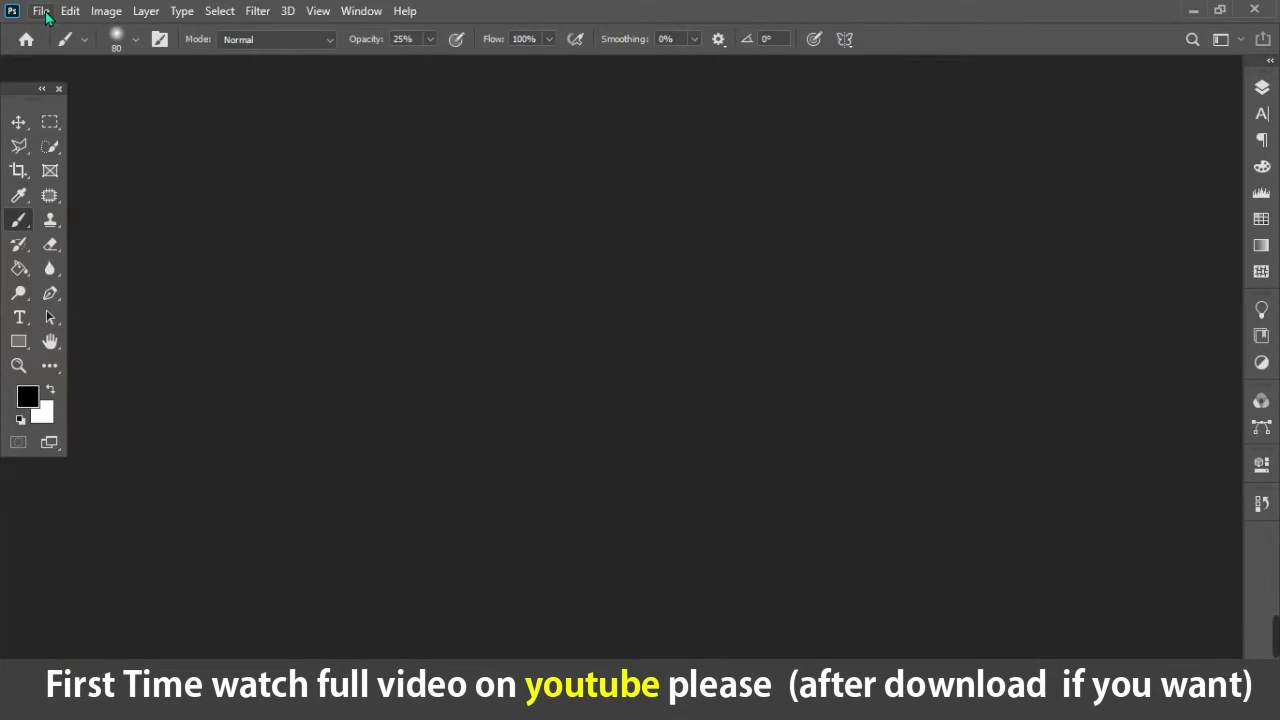
# Create a new RGB document named 'manipulation' at 1280×720 px and 300 ppi
pyautogui.click(41, 10)
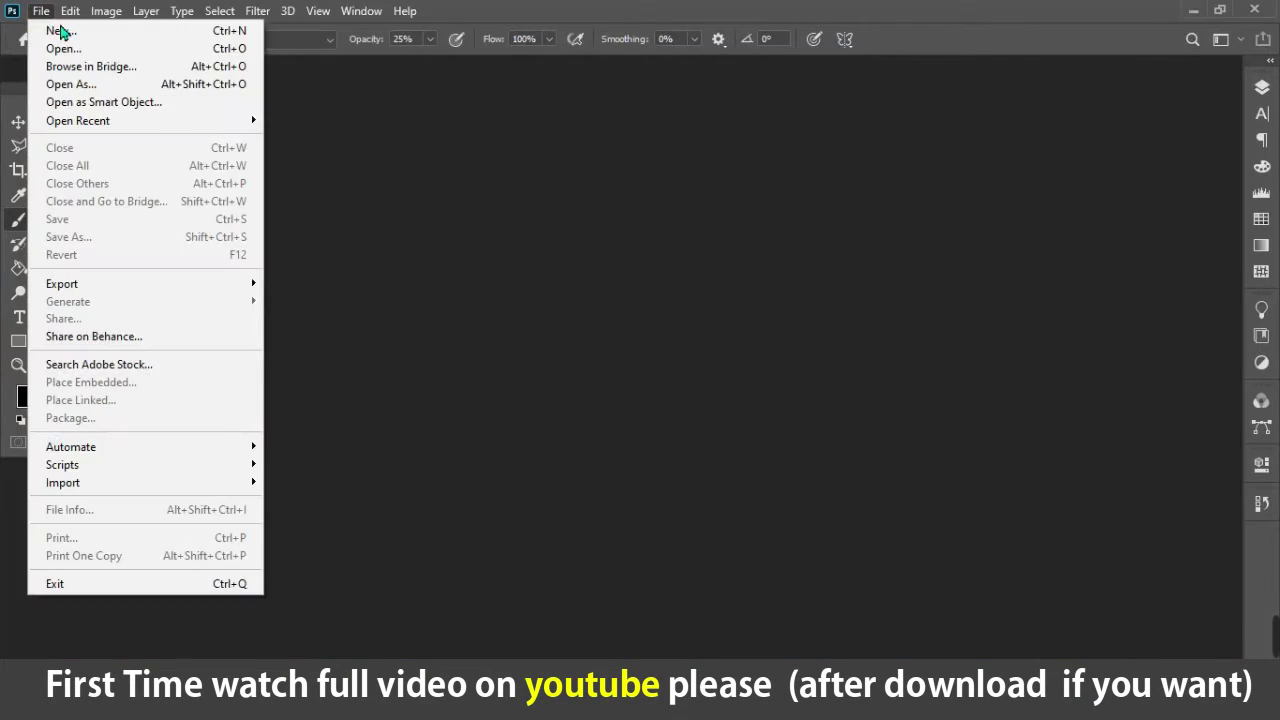
pyautogui.click(49, 29)
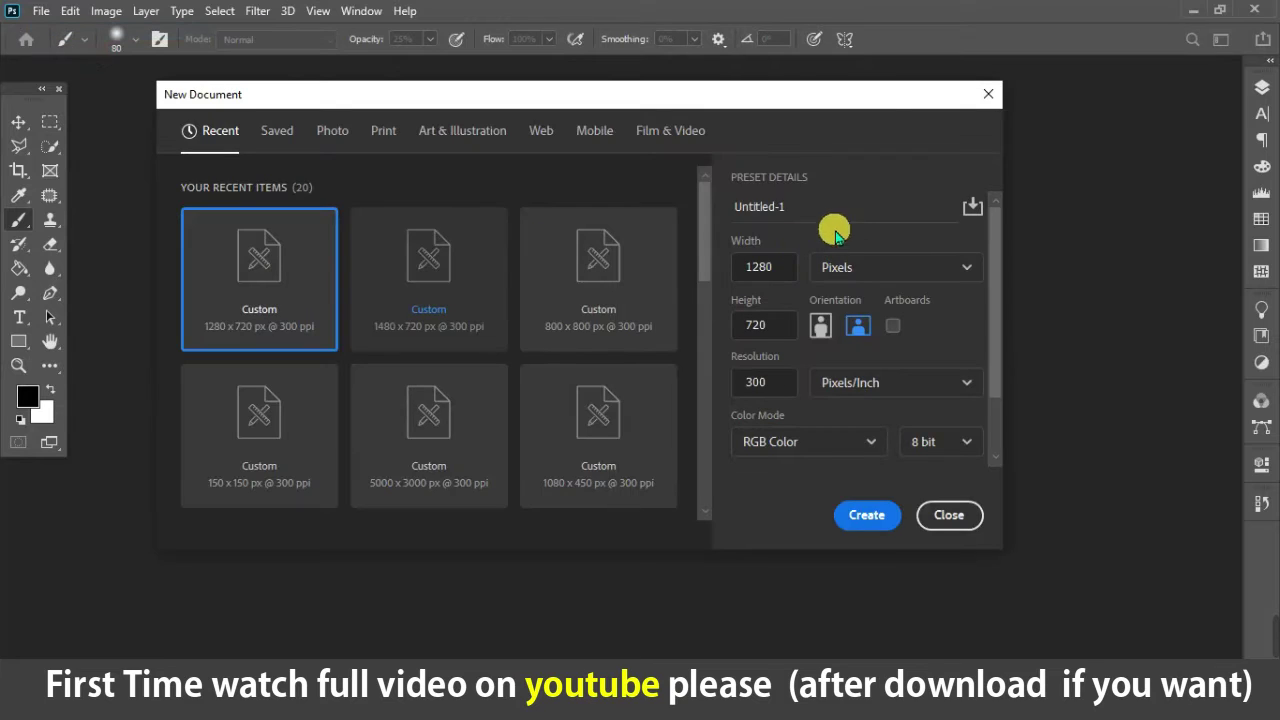
pyautogui.click(815, 208)
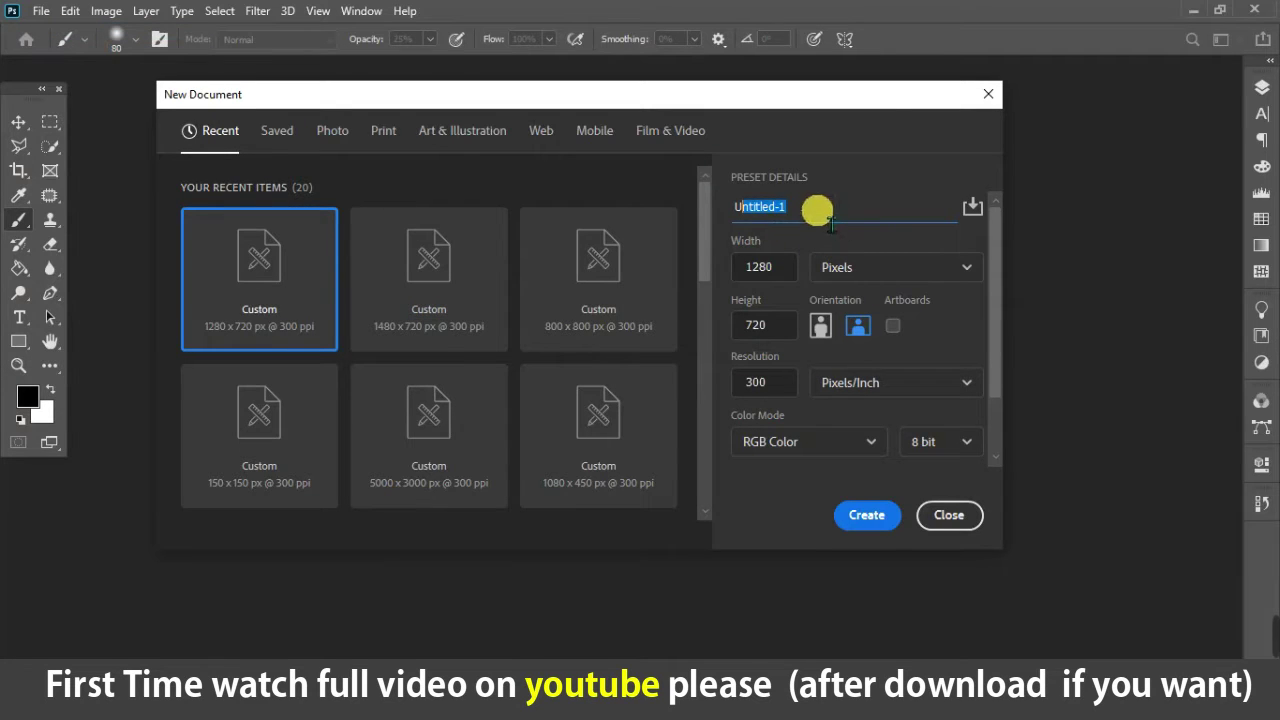
pyautogui.doubleClick(817, 210)
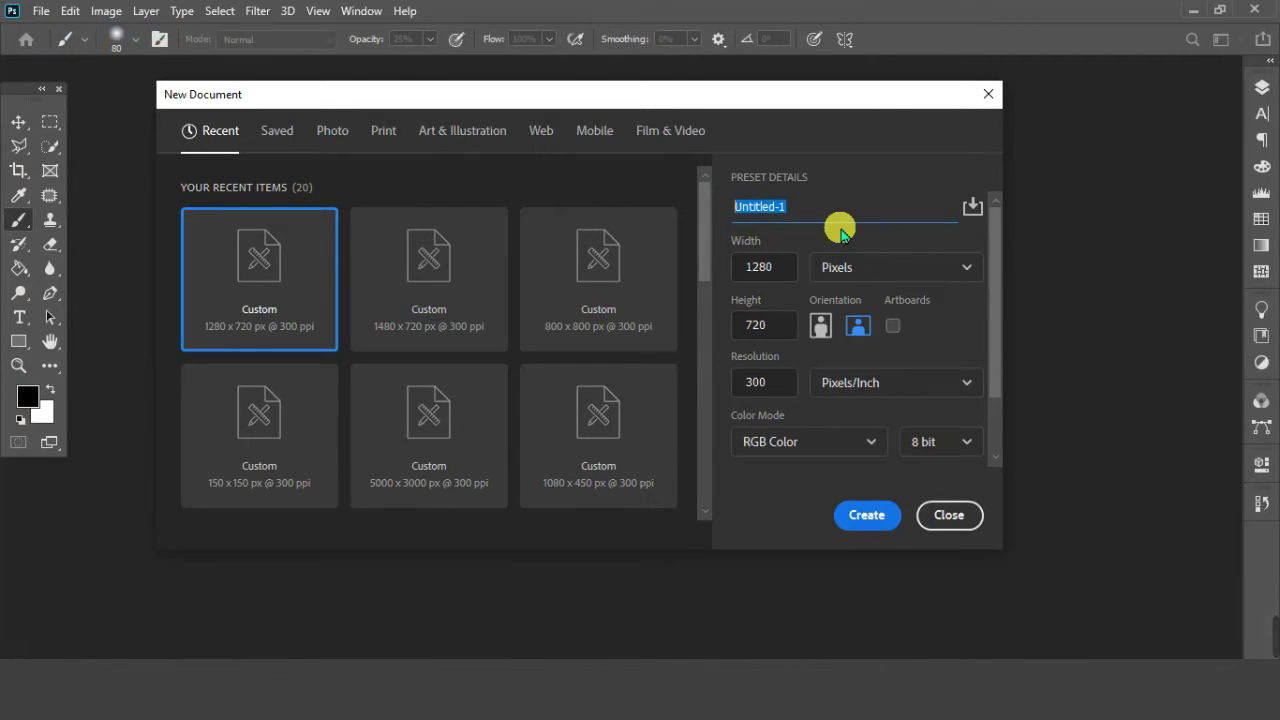
pyautogui.write('manipulation')
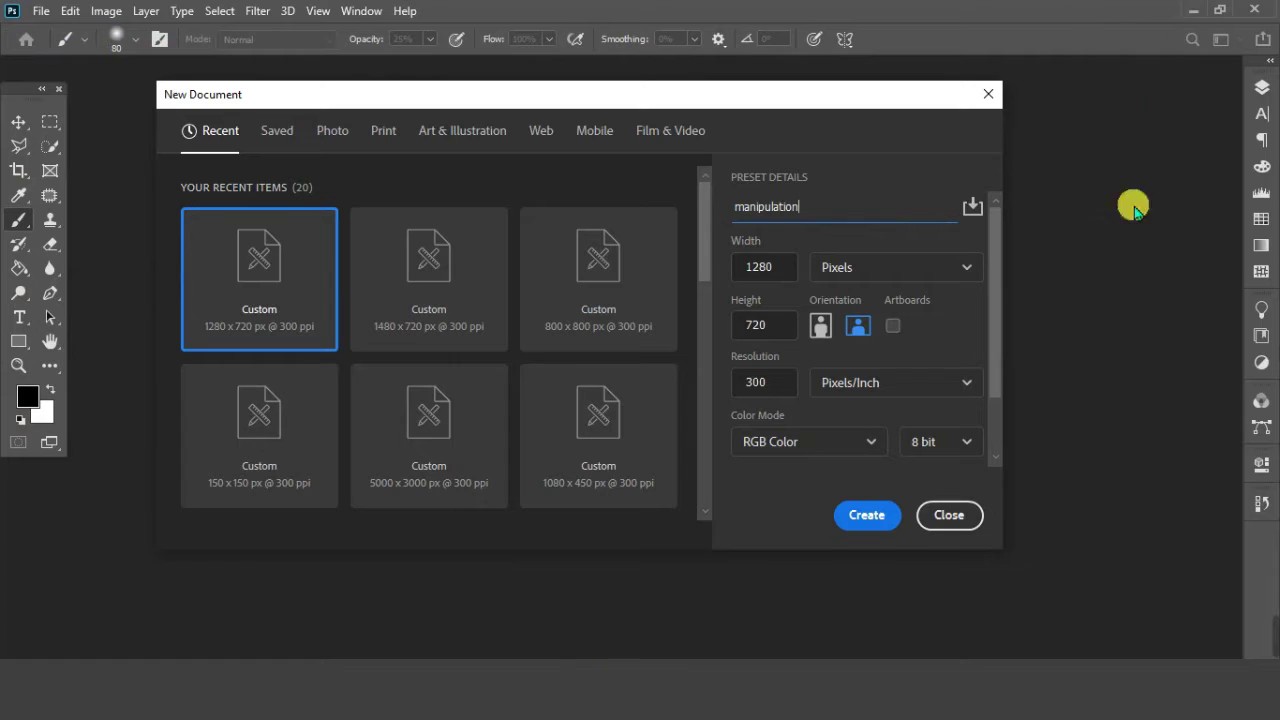
pyautogui.click(858, 520)
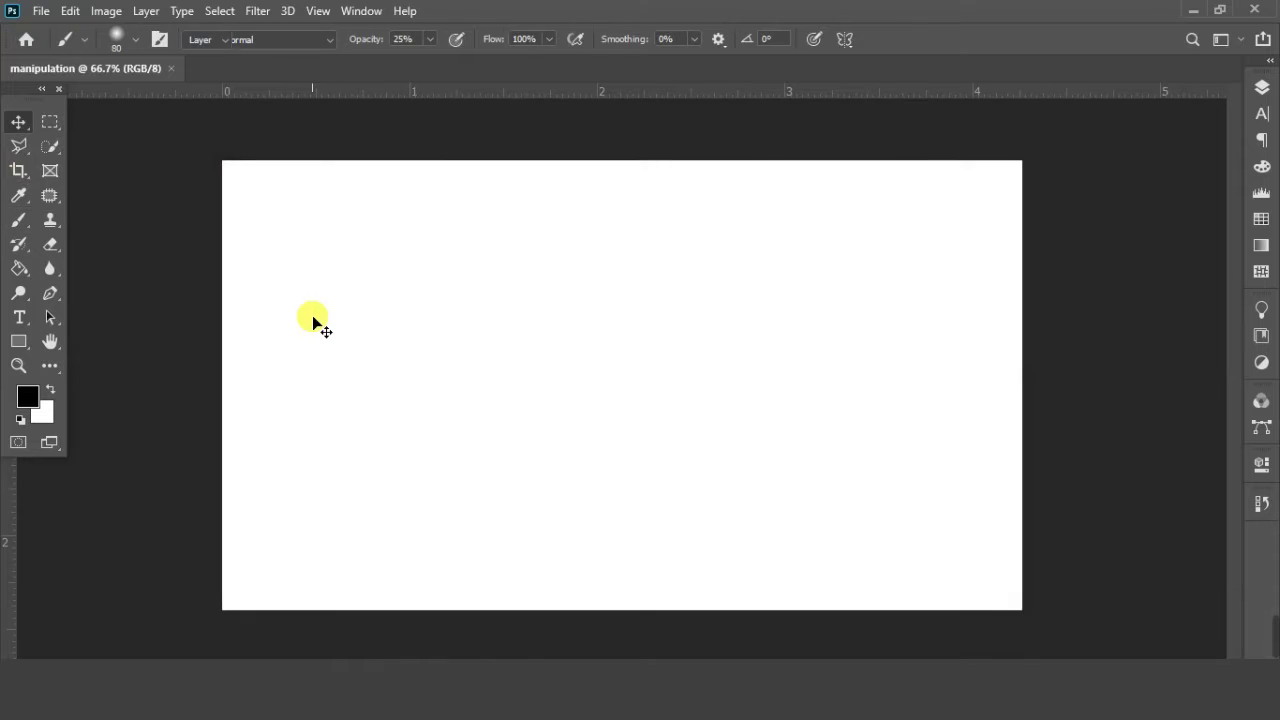
# Open Screenshot_7.png from File Explorer as a second tab and show the Layers panel
pyautogui.click(19, 122)
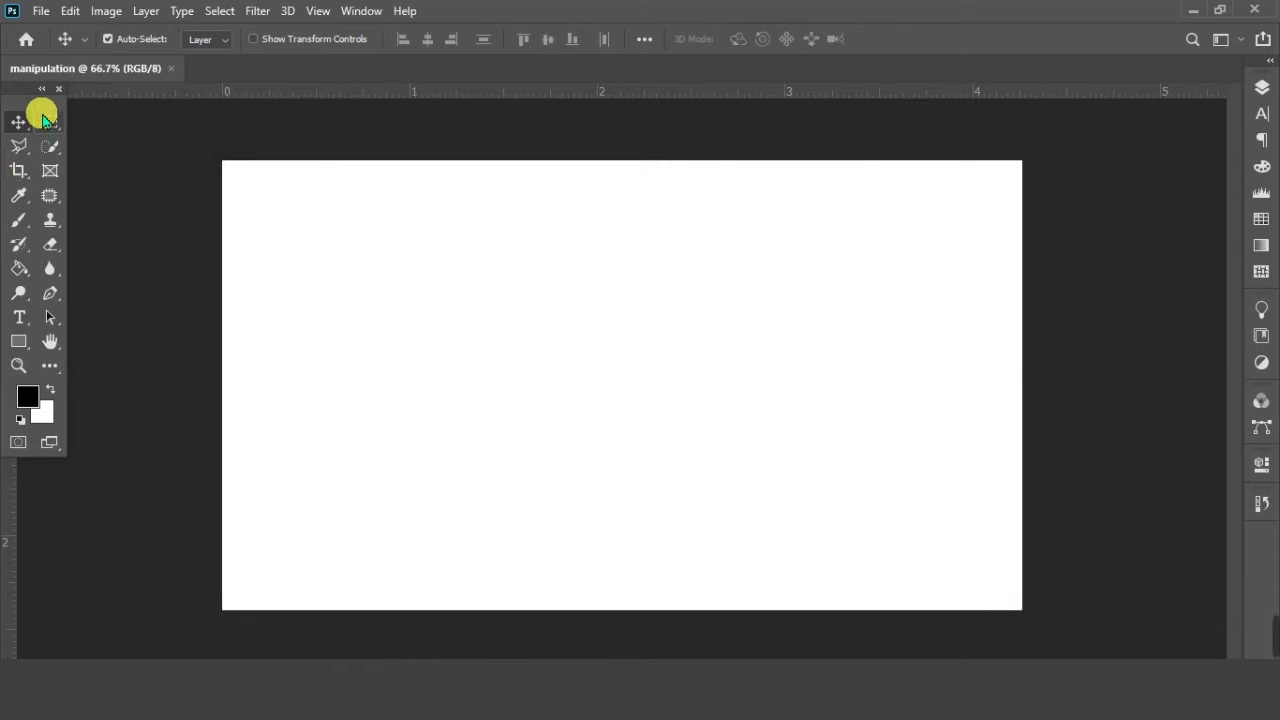
pyautogui.click(1257, 88)
pyautogui.click(1258, 88)
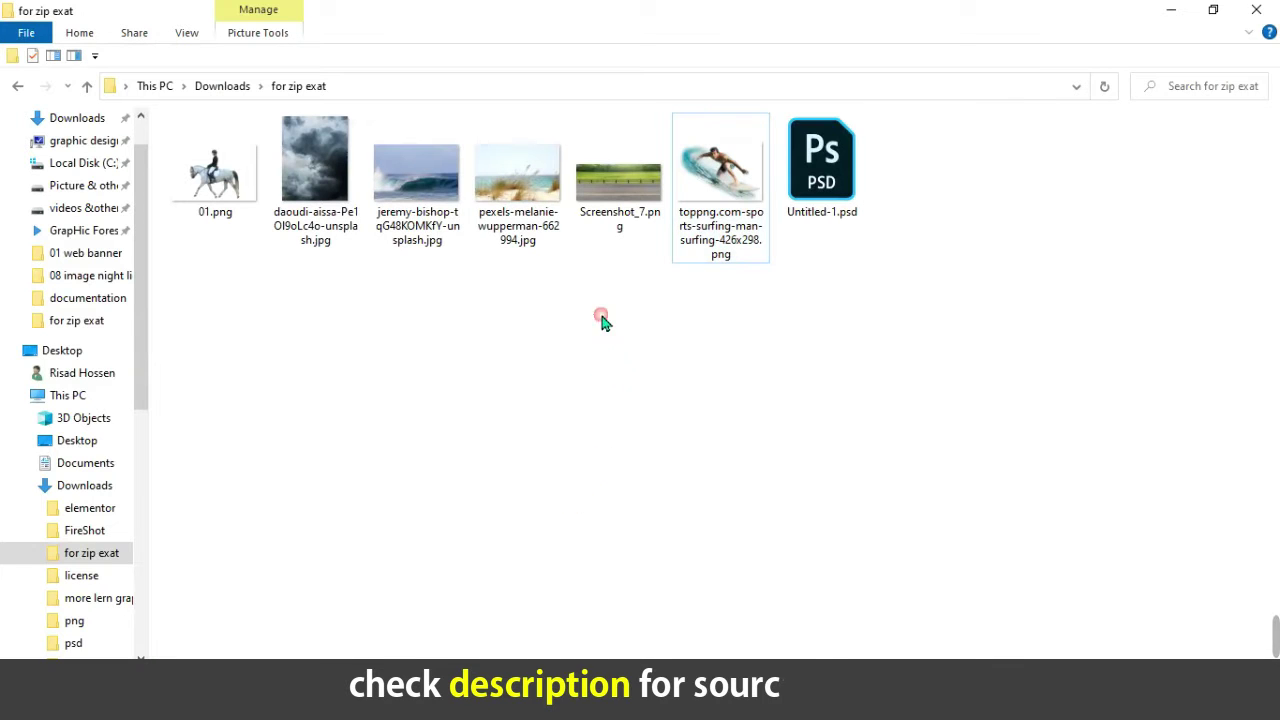
pyautogui.moveTo(620, 175)
pyautogui.mouseDown()
pyautogui.moveTo(497, 441)
pyautogui.moveTo(363, 555)
pyautogui.moveTo(367, 124)
pyautogui.moveTo(347, 70)
pyautogui.mouseUp()
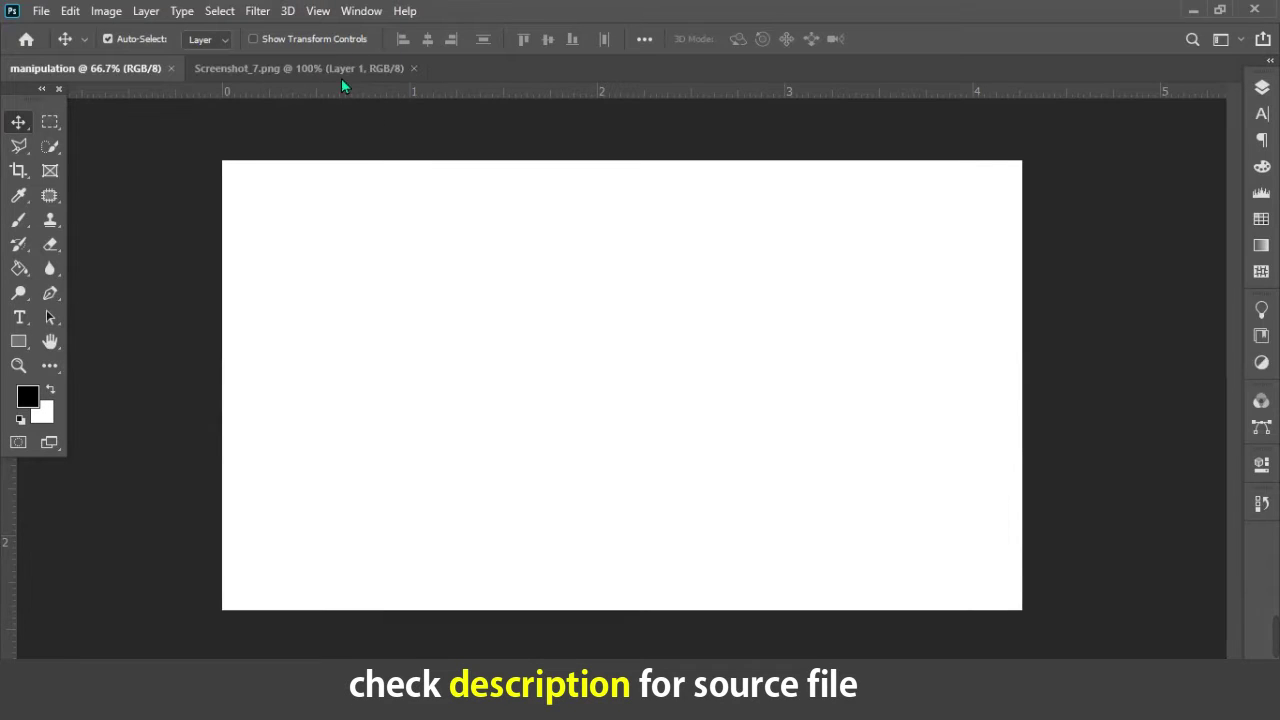
pyautogui.click(337, 68)
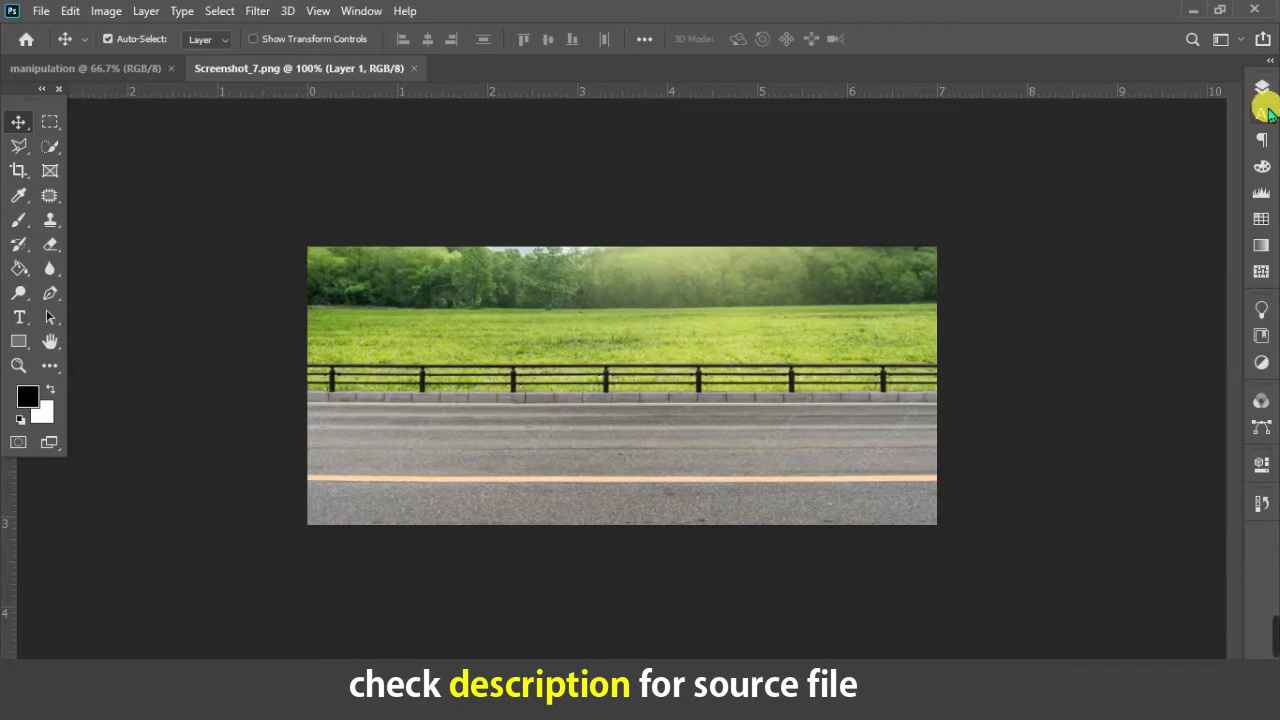
pyautogui.click(1262, 90)
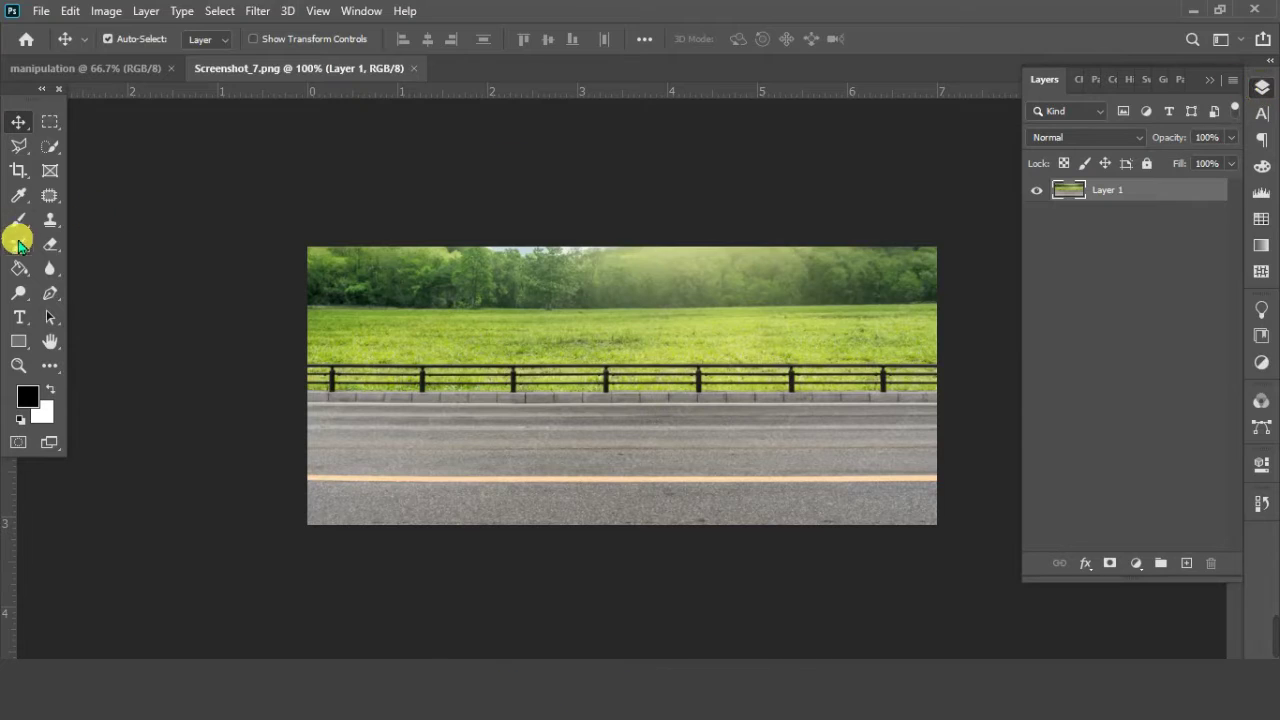
pyautogui.click(18, 155)
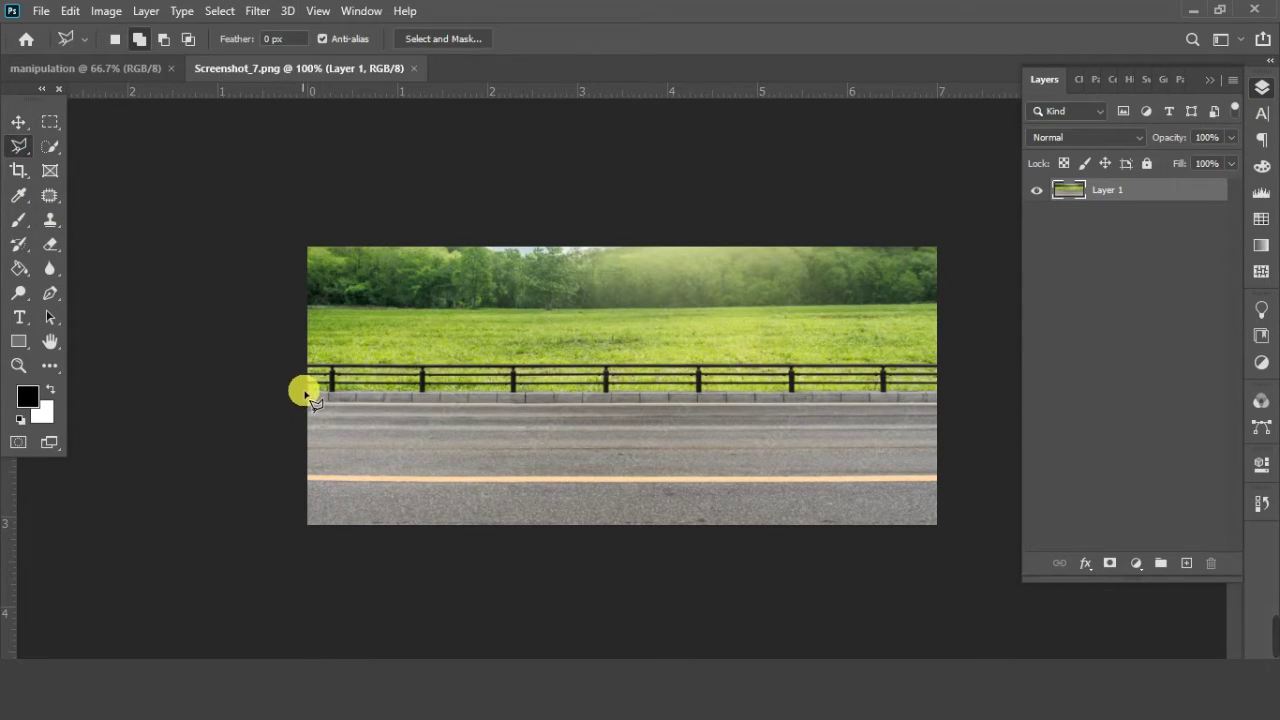
# Magnetic-lasso the grey road area below the fence in Screenshot_7.png
pyautogui.moveTo(344, 394); pyautogui.dragTo(942, 396)
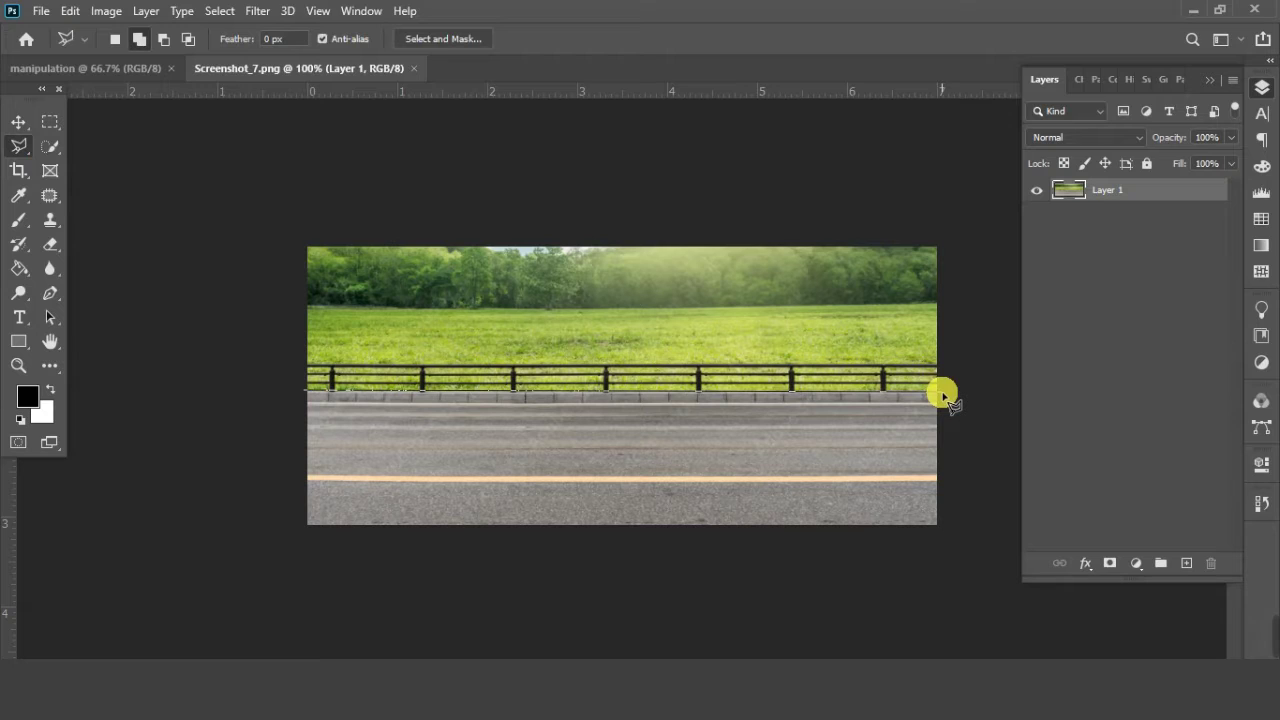
pyautogui.moveTo(951, 400)
pyautogui.mouseDown()
pyautogui.moveTo(951, 541)
pyautogui.moveTo(292, 532)
pyautogui.mouseUp()
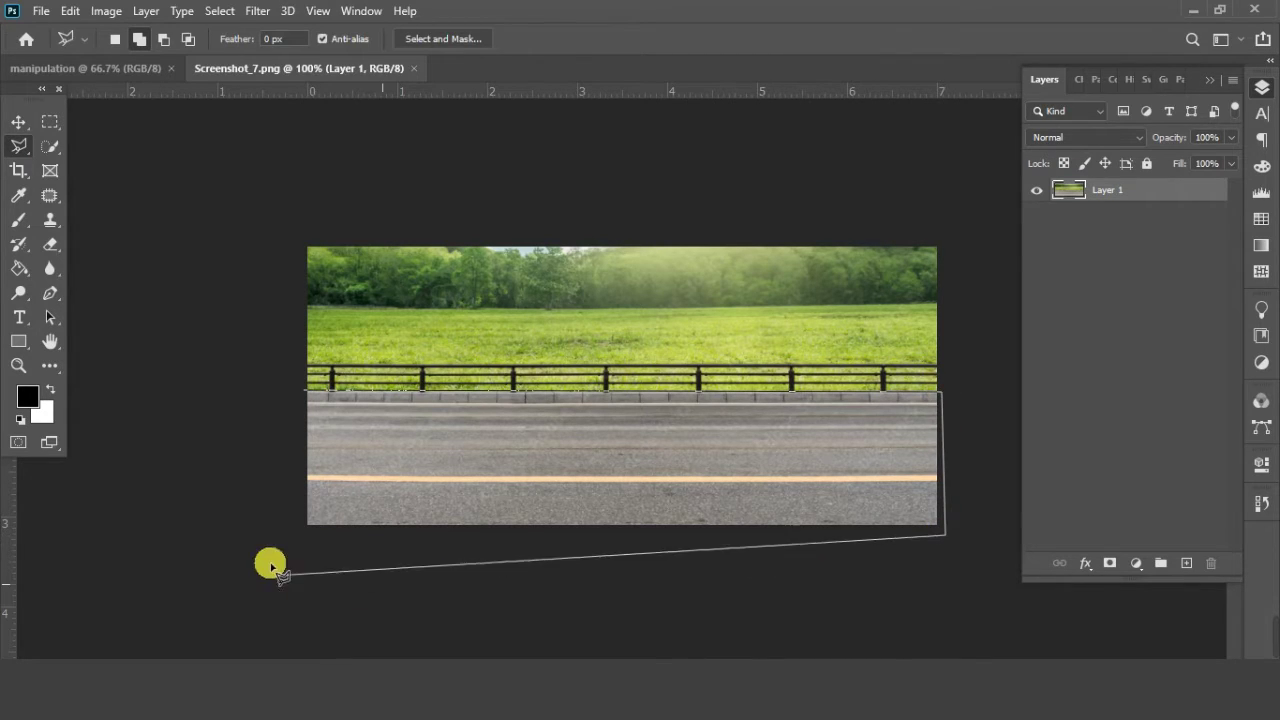
pyautogui.click(292, 528)
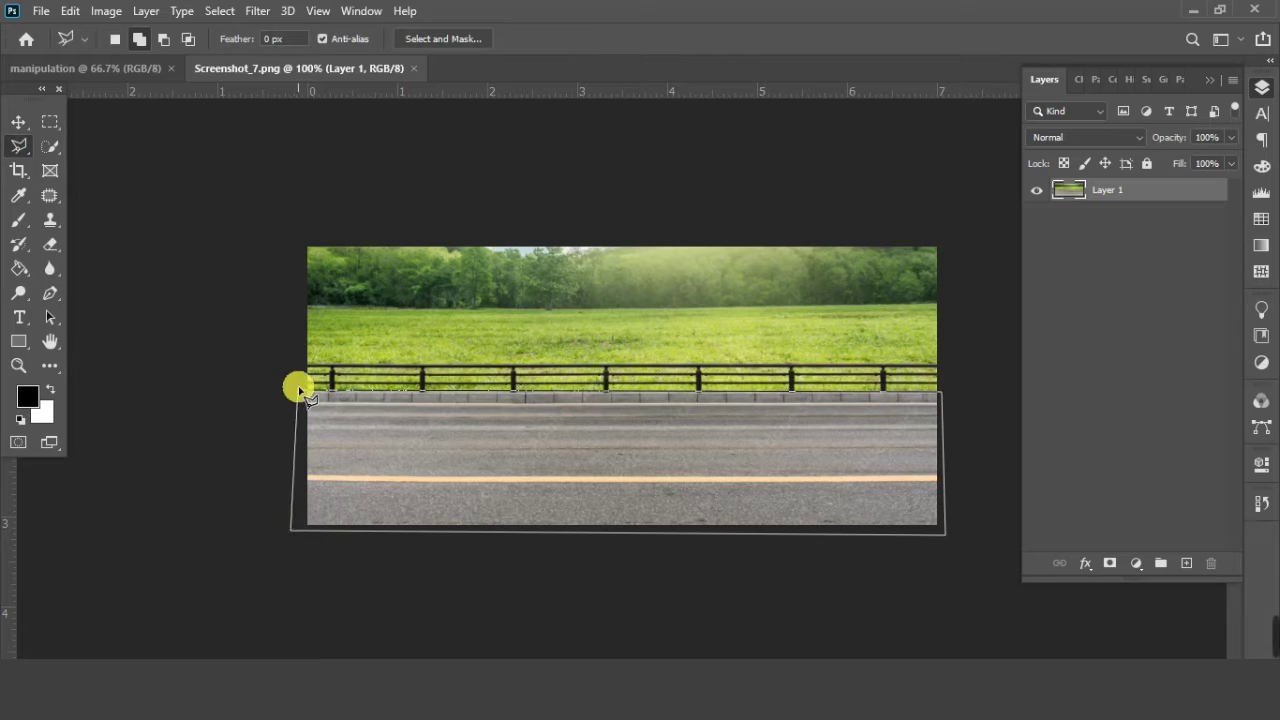
pyautogui.click(310, 397)
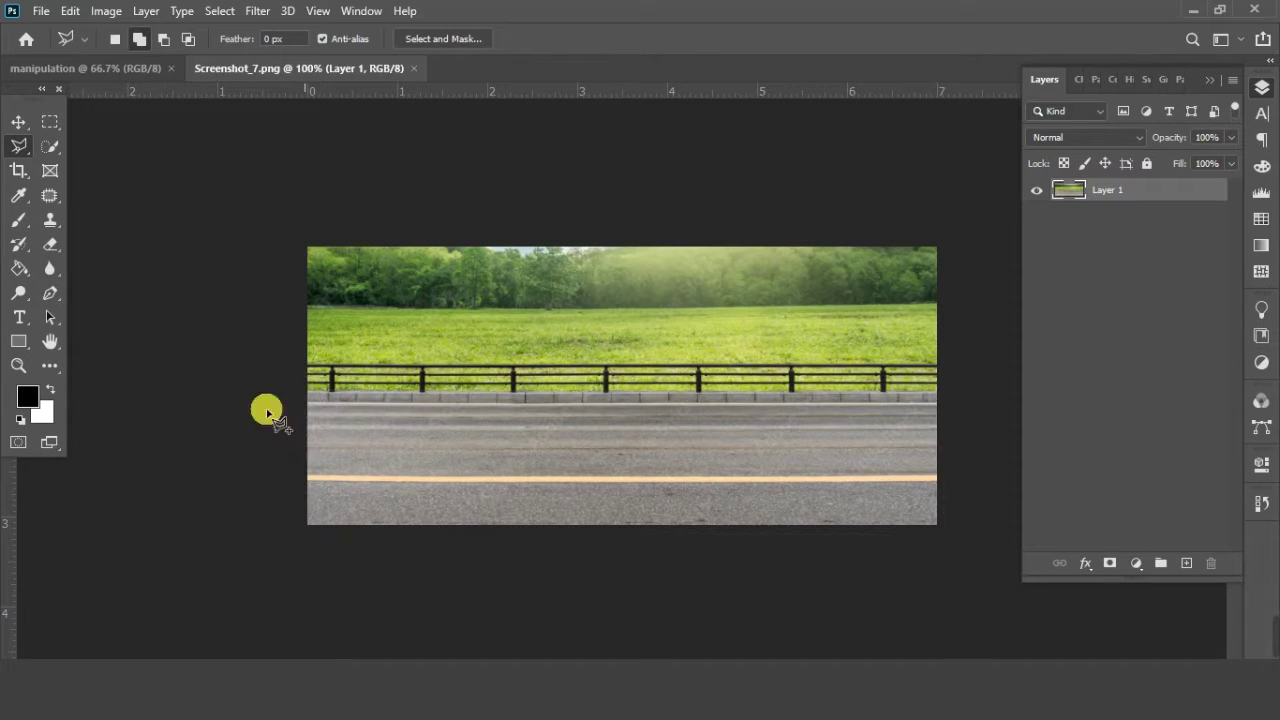
pyautogui.click(18, 122)
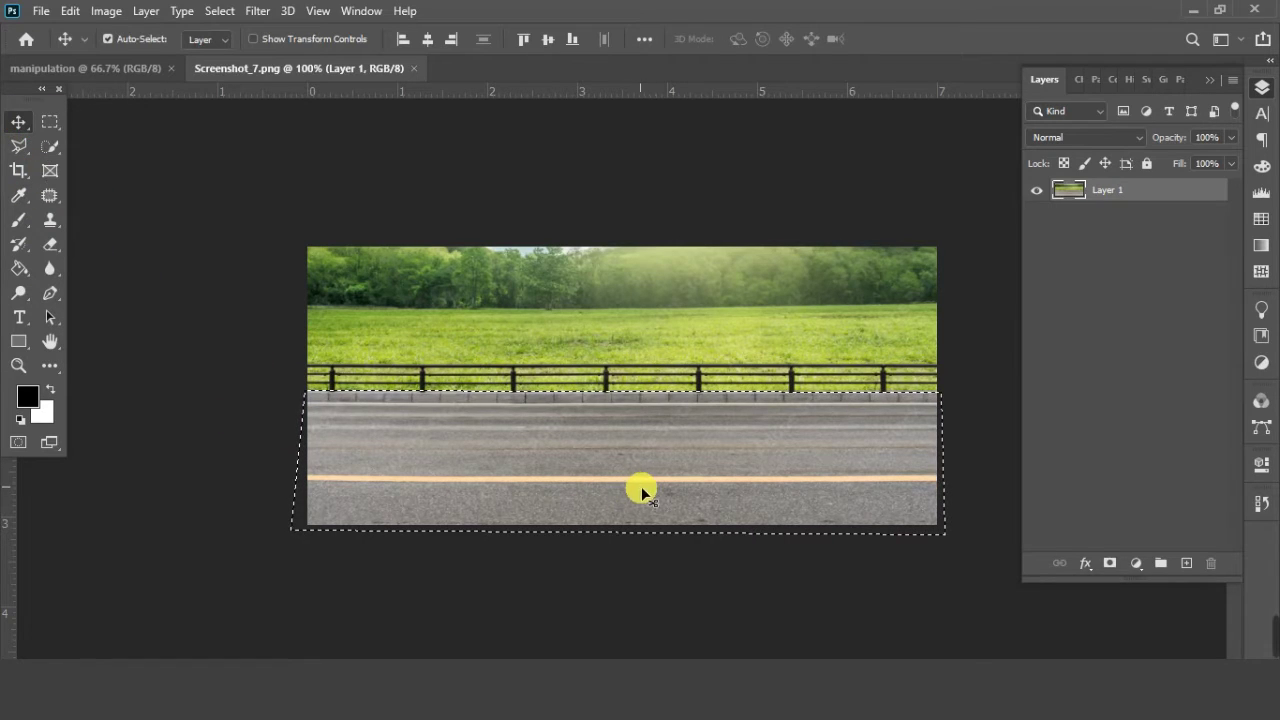
# Drag the road strip into the manipulation canvas and stretch it across the full bottom edge
pyautogui.moveTo(641, 486)
pyautogui.mouseDown()
pyautogui.moveTo(117, 68)
pyautogui.moveTo(350, 245)
pyautogui.mouseUp()
pyautogui.moveTo(548, 550); pyautogui.dragTo(549, 508)
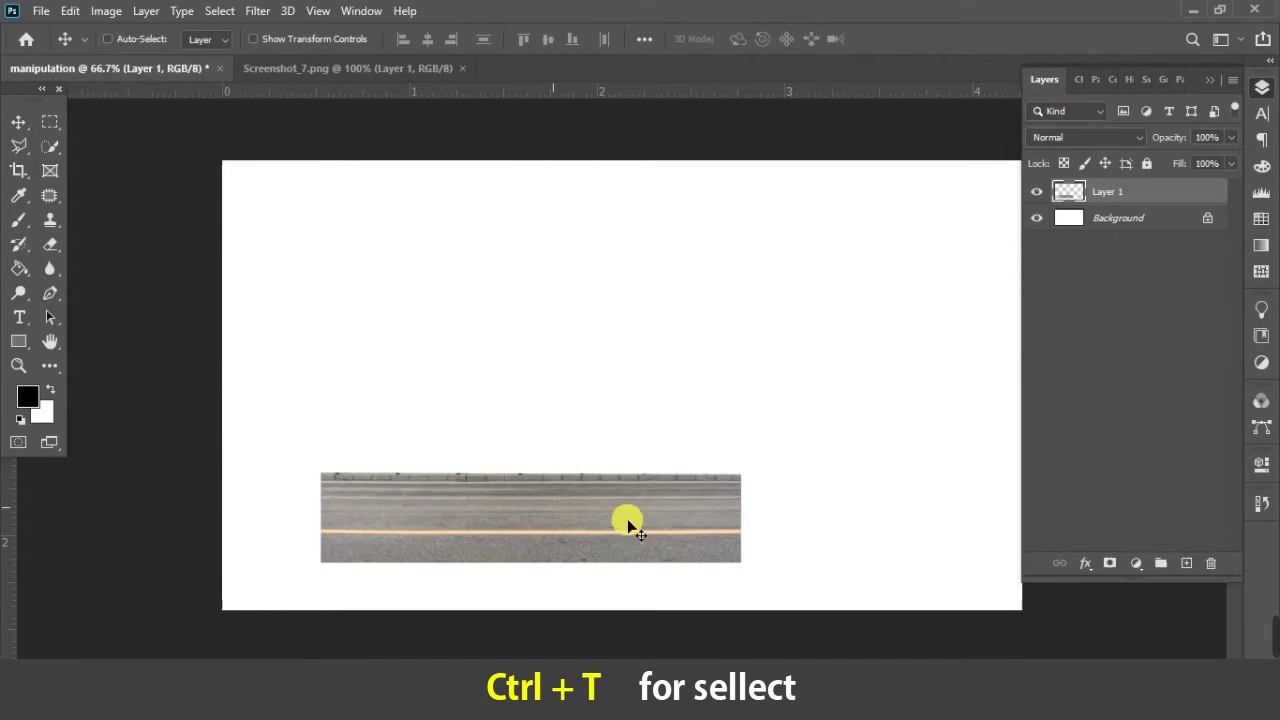
pyautogui.hotkey('ctrl', 't')
pyautogui.moveTo(741, 518); pyautogui.dragTo(1021, 524)
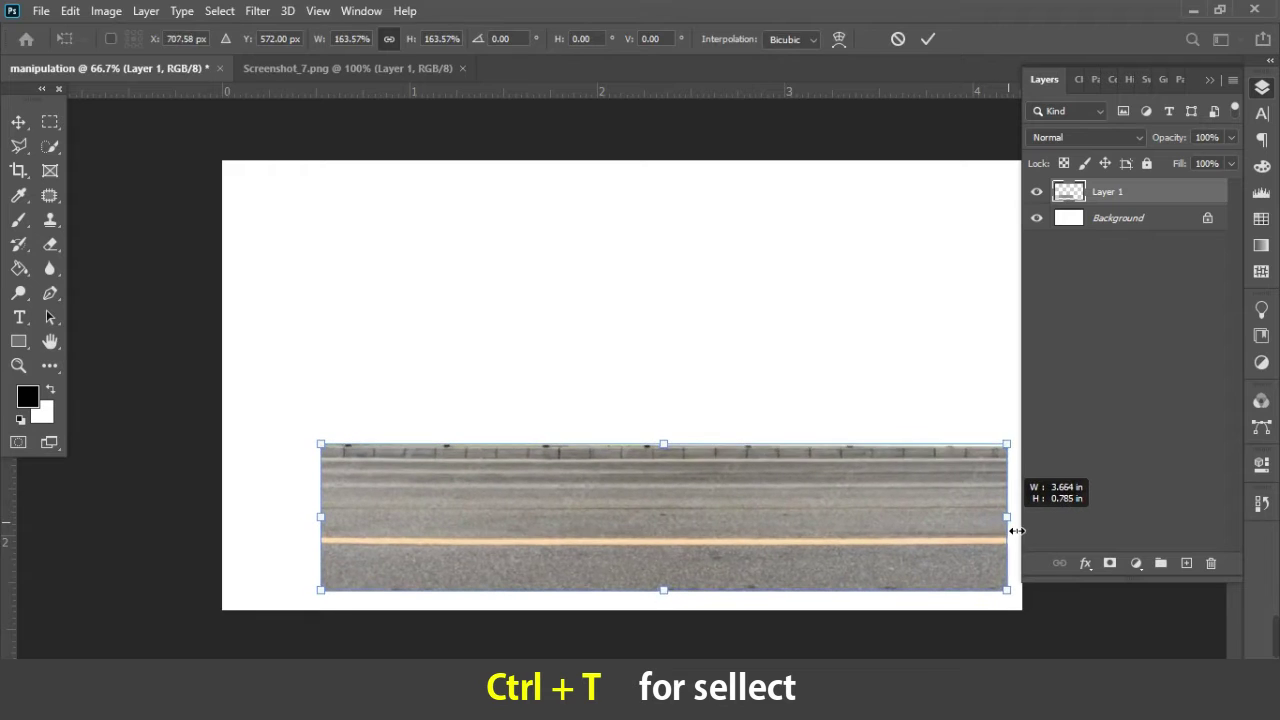
pyautogui.moveTo(320, 518); pyautogui.dragTo(223, 530)
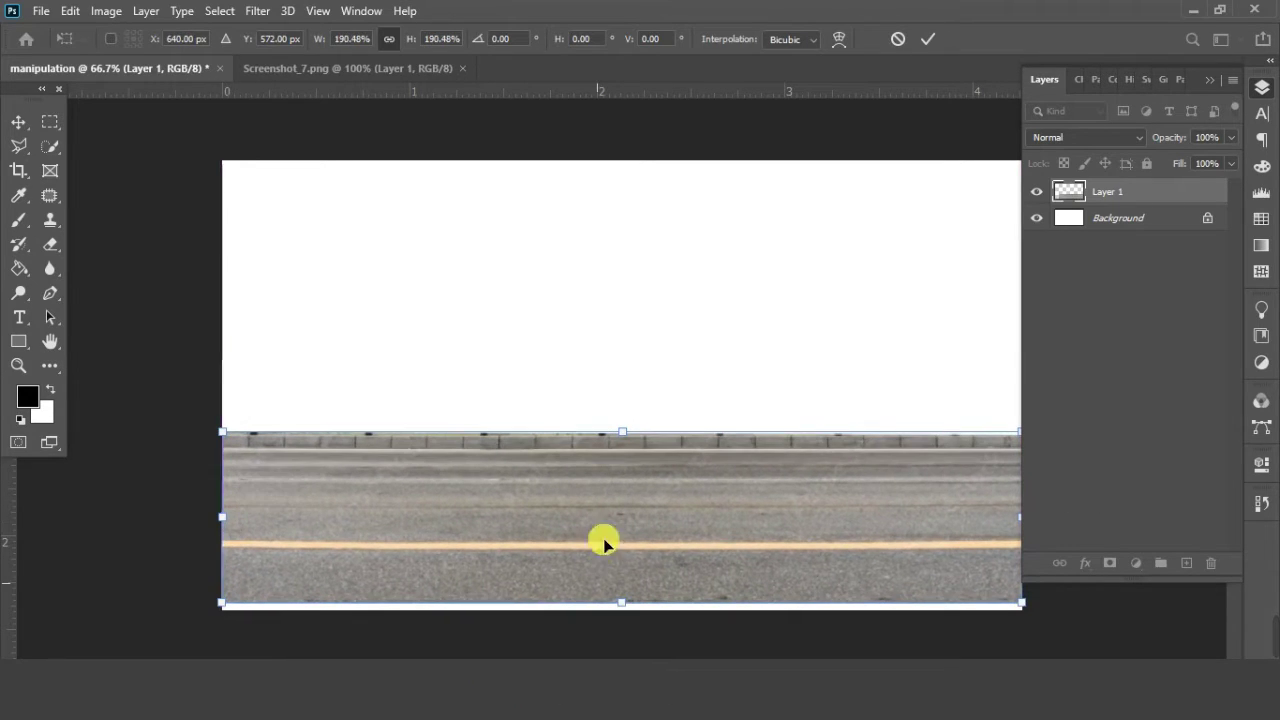
pyautogui.moveTo(603, 568); pyautogui.dragTo(605, 580)
pyautogui.moveTo(631, 499); pyautogui.dragTo(636, 515)
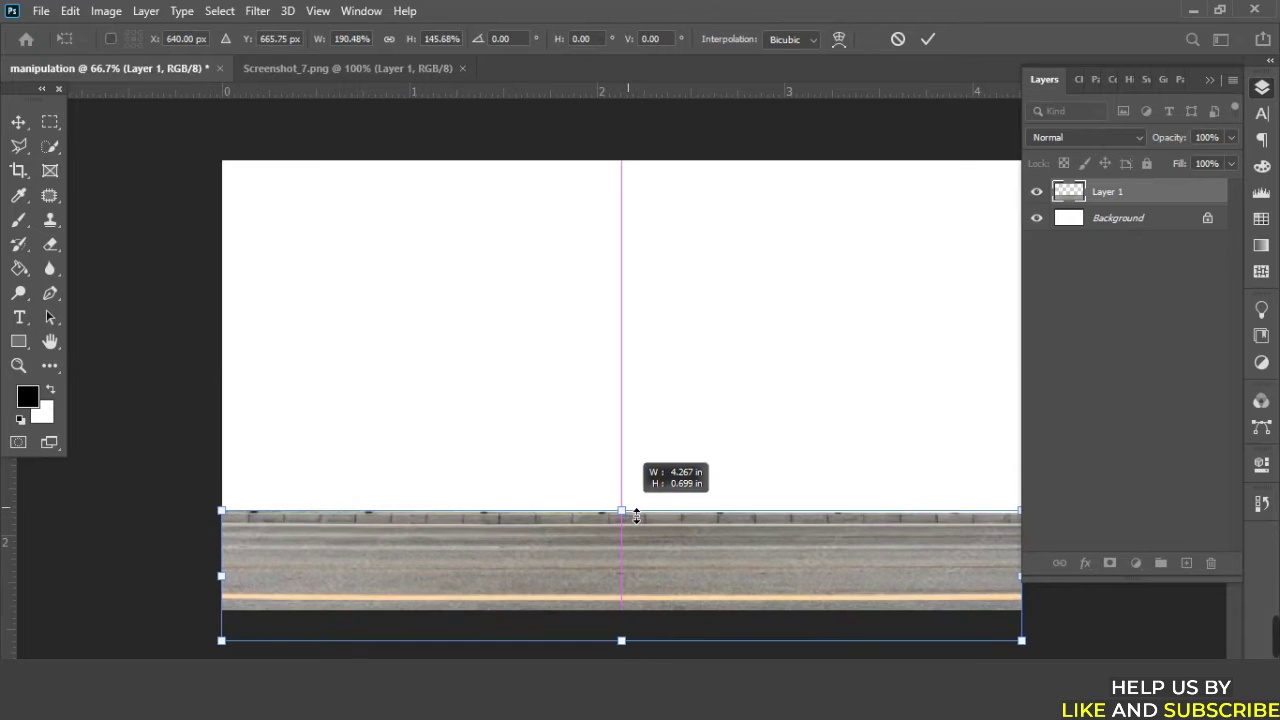
pyautogui.click(928, 39)
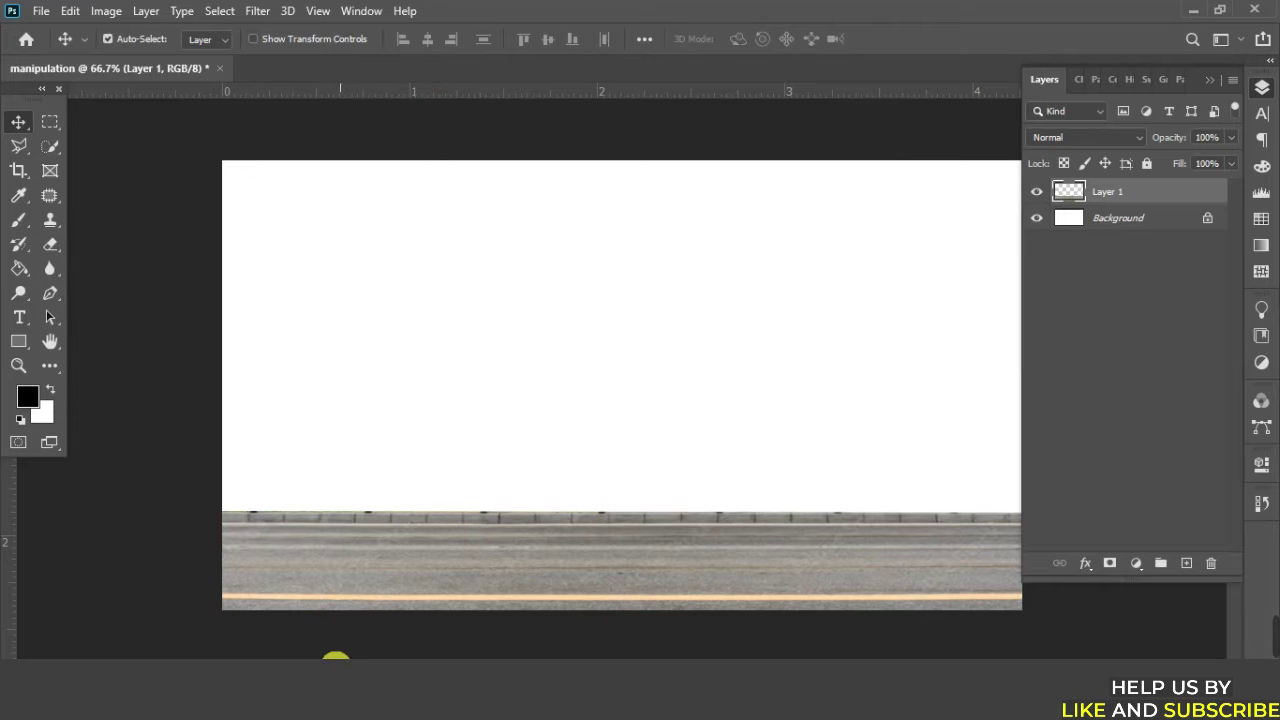
pyautogui.click(336, 664)
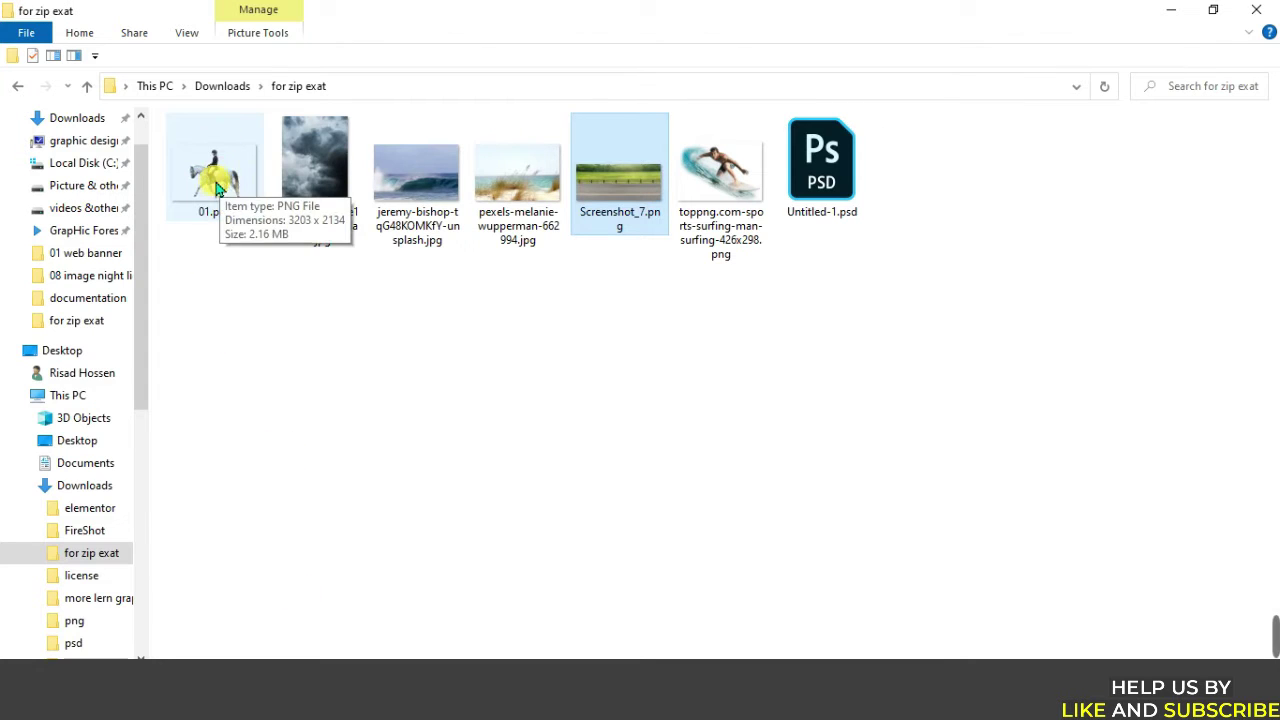
# Place the 01.png horse and rider on the road, scaled and positioned to fit the canvas
pyautogui.moveTo(215, 175)
pyautogui.mouseDown()
pyautogui.moveTo(345, 636)
pyautogui.moveTo(469, 480)
pyautogui.mouseUp()
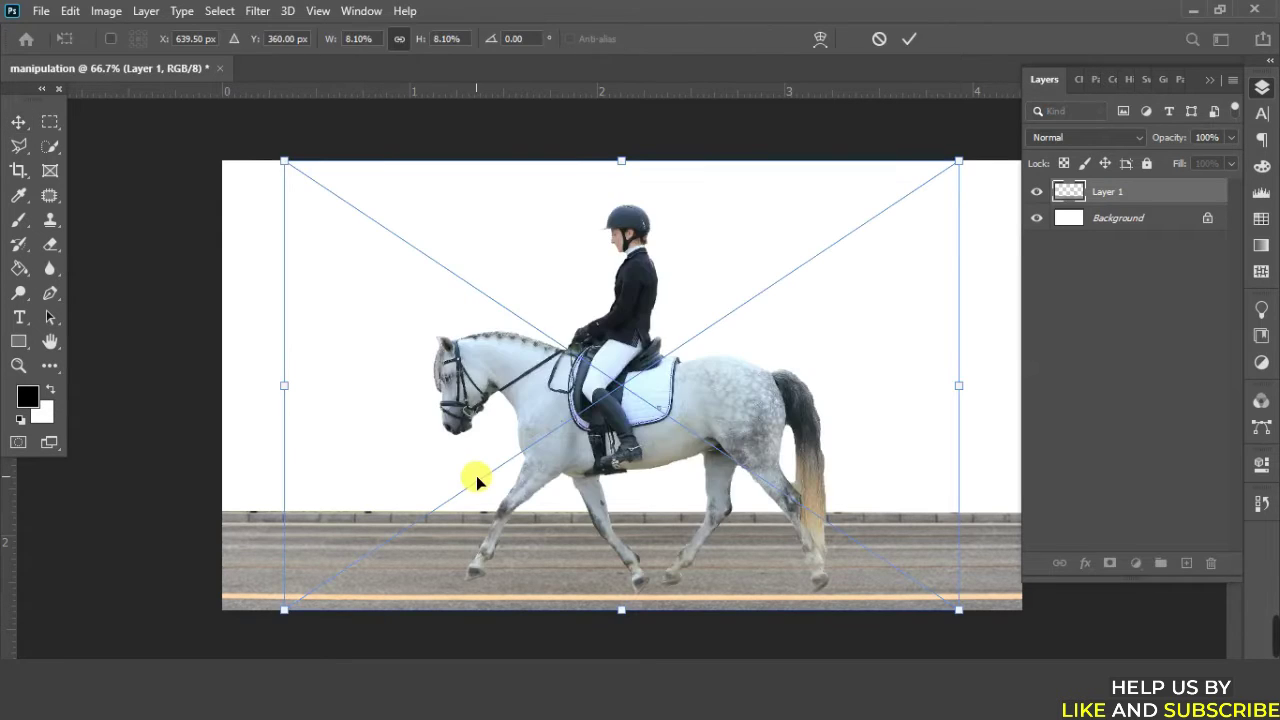
pyautogui.moveTo(619, 167); pyautogui.dragTo(621, 242)
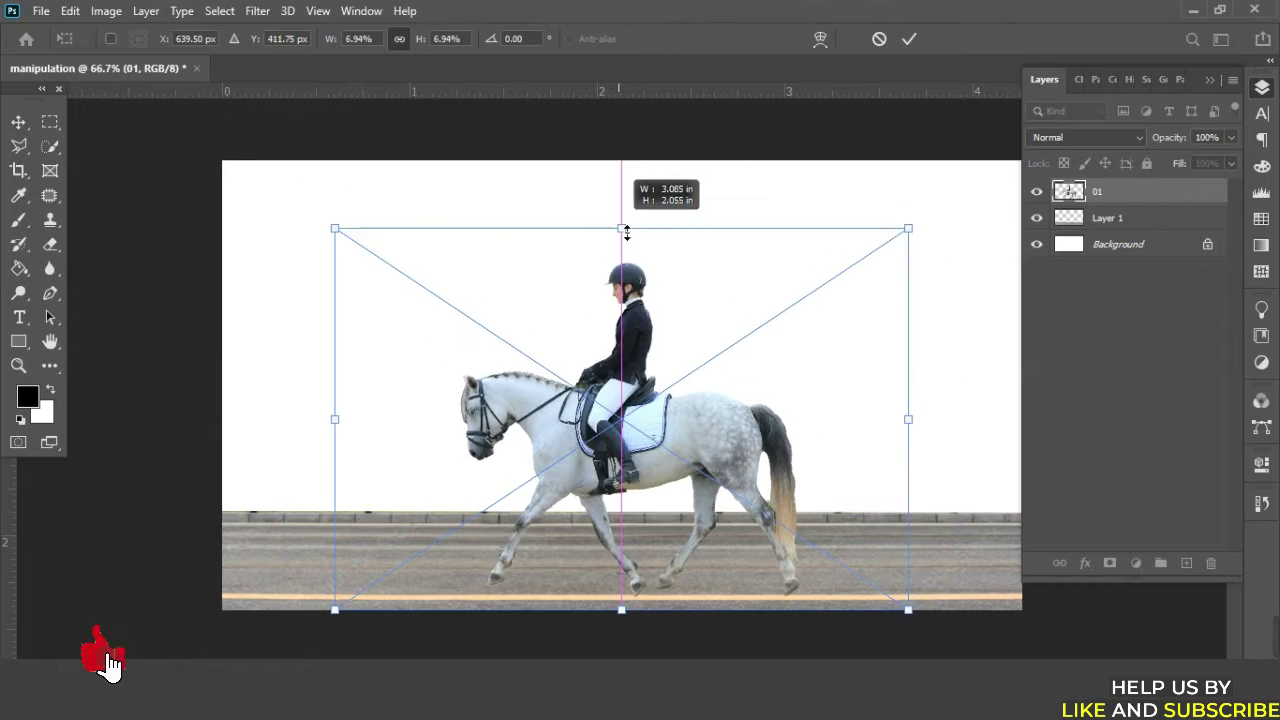
pyautogui.moveTo(614, 460); pyautogui.dragTo(613, 440)
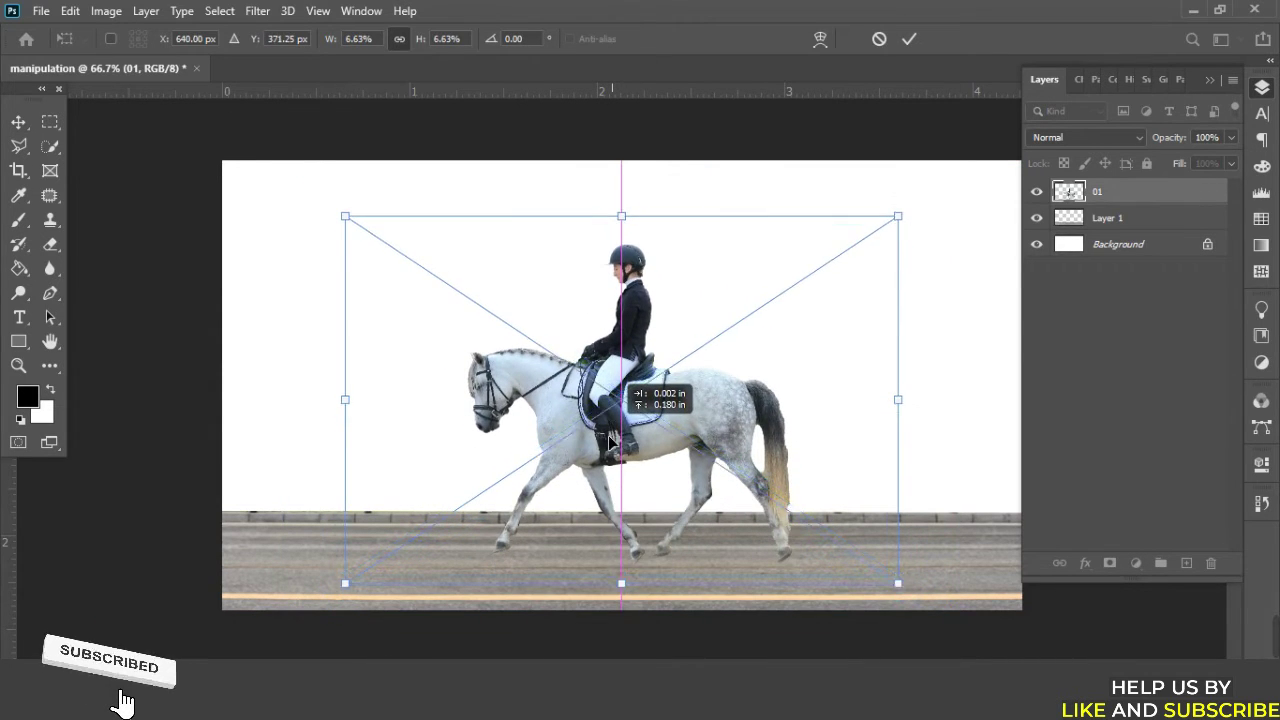
pyautogui.moveTo(614, 440); pyautogui.dragTo(604, 446)
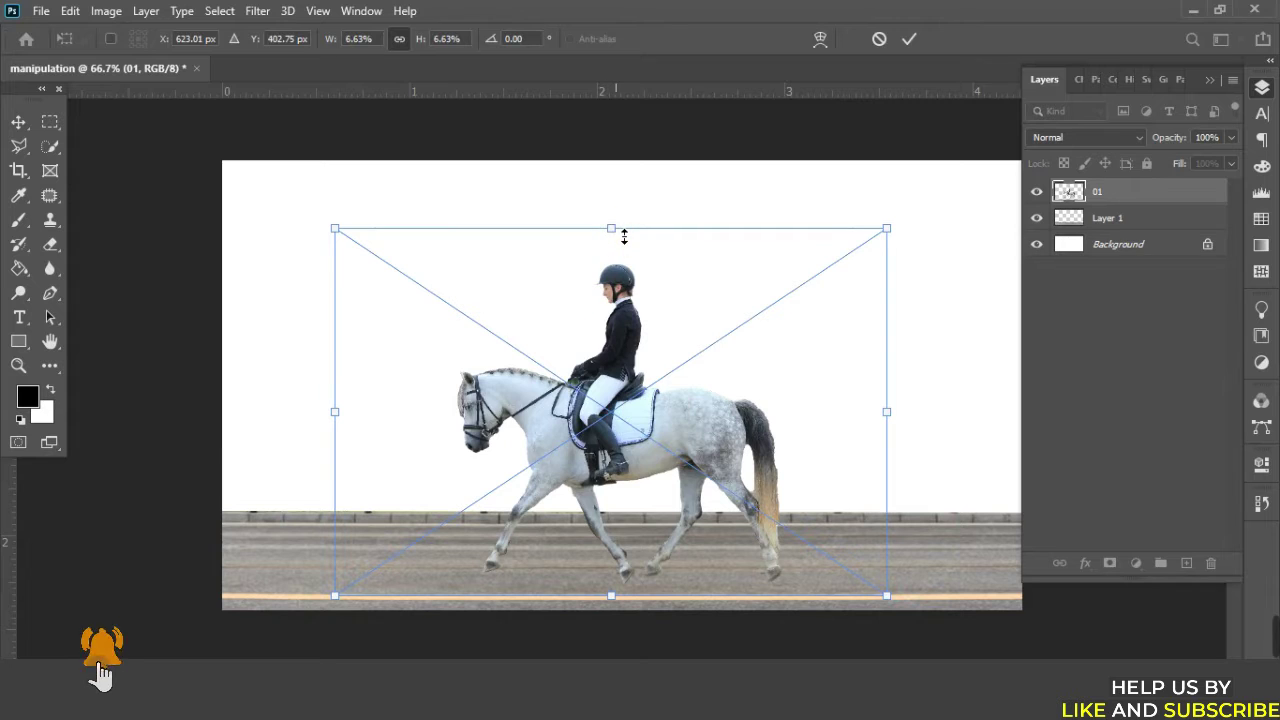
pyautogui.moveTo(626, 238); pyautogui.dragTo(626, 227)
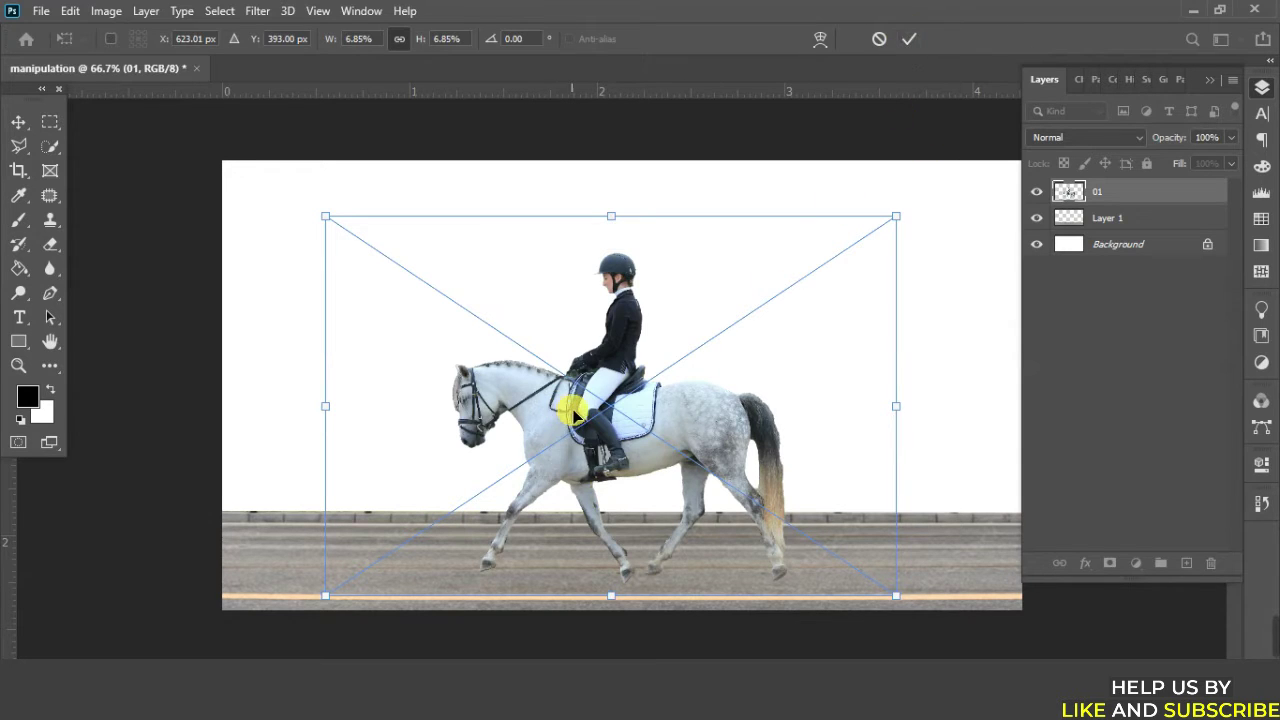
pyautogui.moveTo(606, 398); pyautogui.dragTo(604, 403)
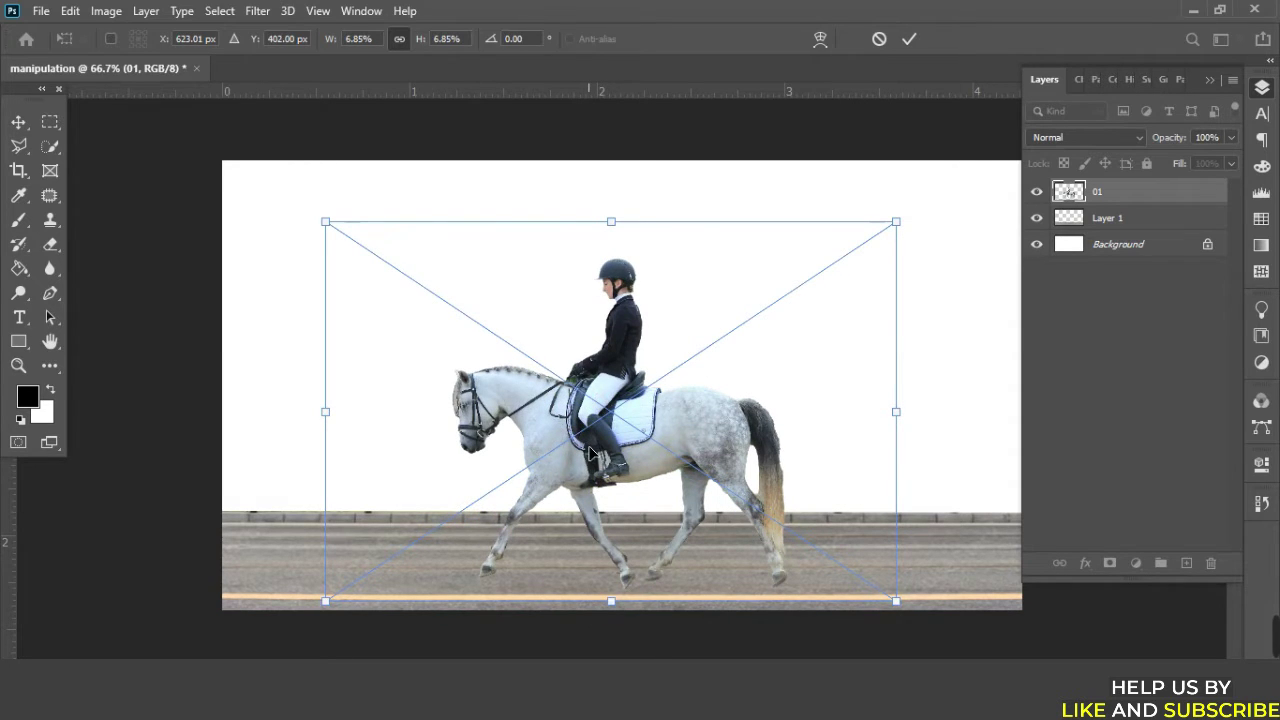
pyautogui.moveTo(590, 453); pyautogui.dragTo(590, 444)
pyautogui.moveTo(628, 218); pyautogui.dragTo(628, 209)
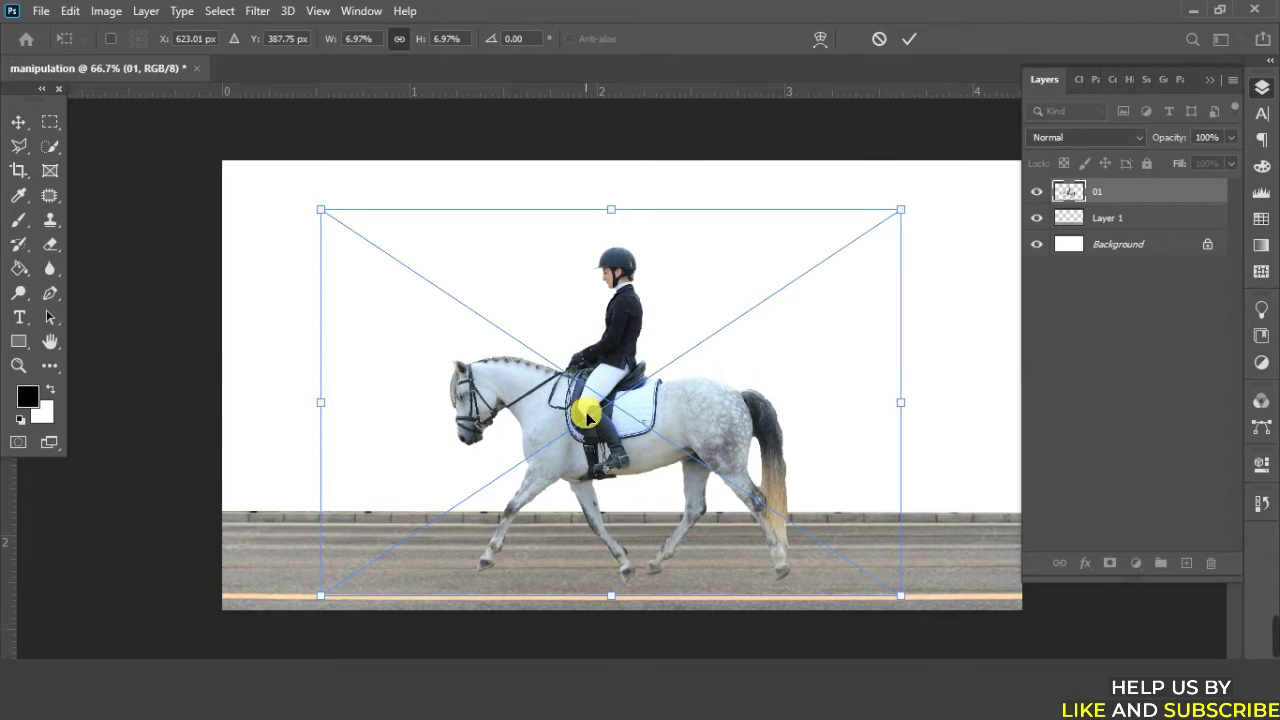
pyautogui.moveTo(588, 416); pyautogui.dragTo(590, 421)
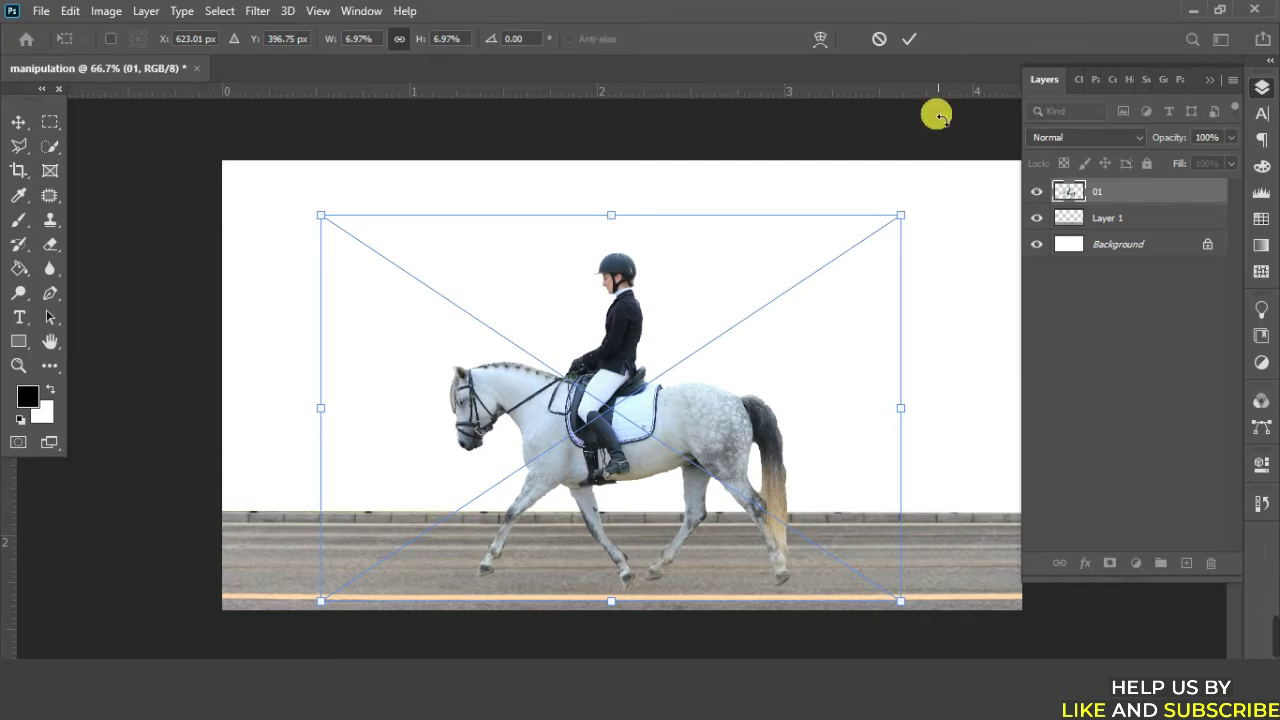
pyautogui.press('Return')
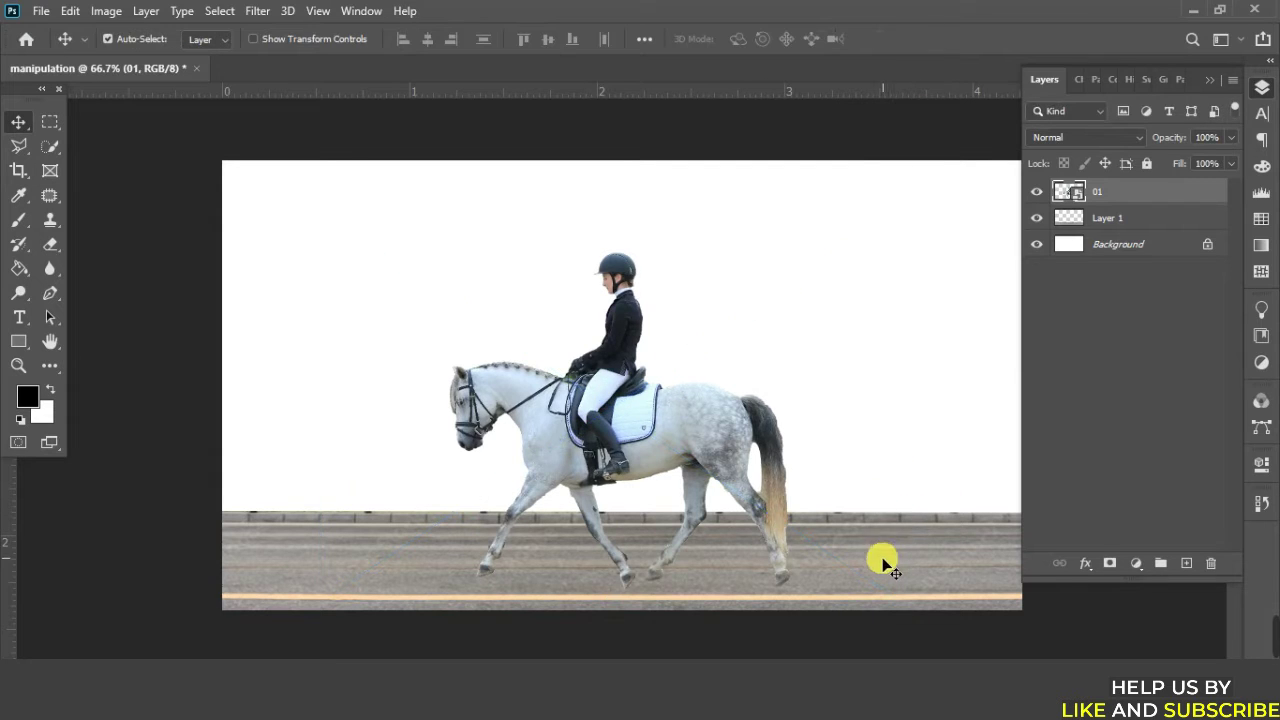
pyautogui.click(878, 562)
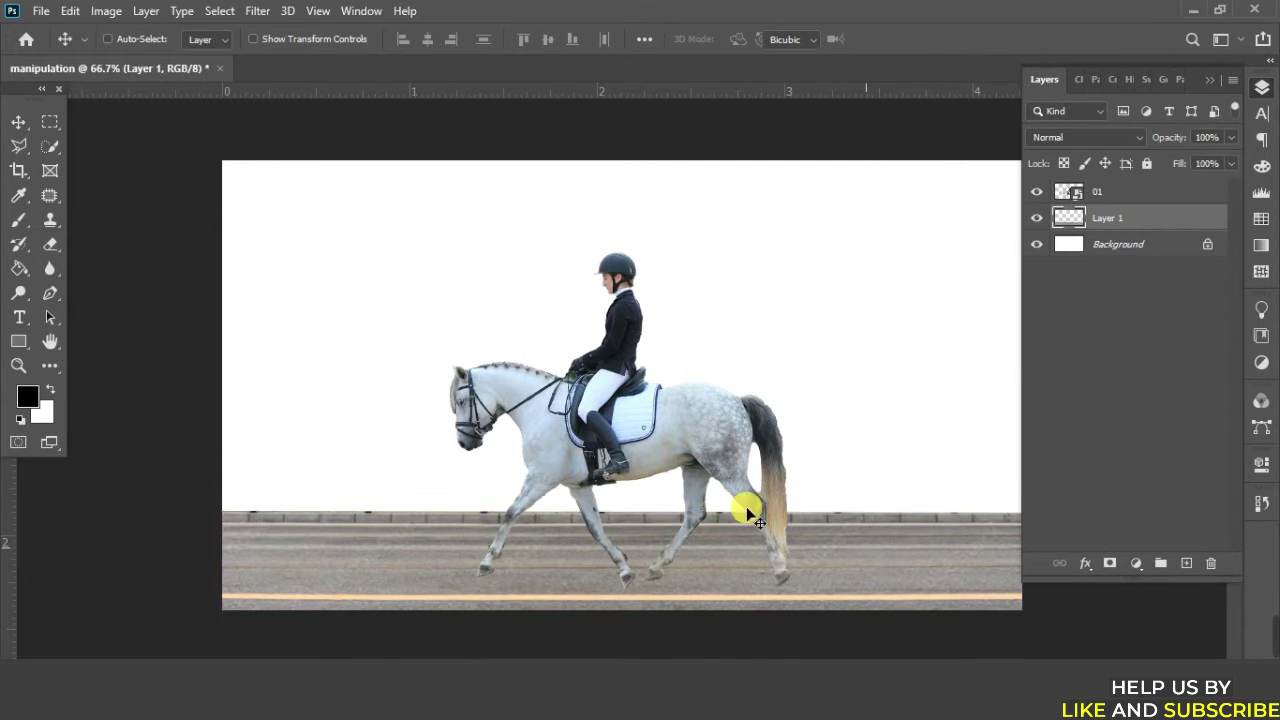
# Shorten the Layer 1 road slightly, then open jeremy-bishop-tqG48KOMKfY-unsplash.jpg in Photoshop
pyautogui.hotkey('ctrl', 't')
pyautogui.moveTo(633, 524); pyautogui.dragTo(631, 535)
pyautogui.click(928, 39)
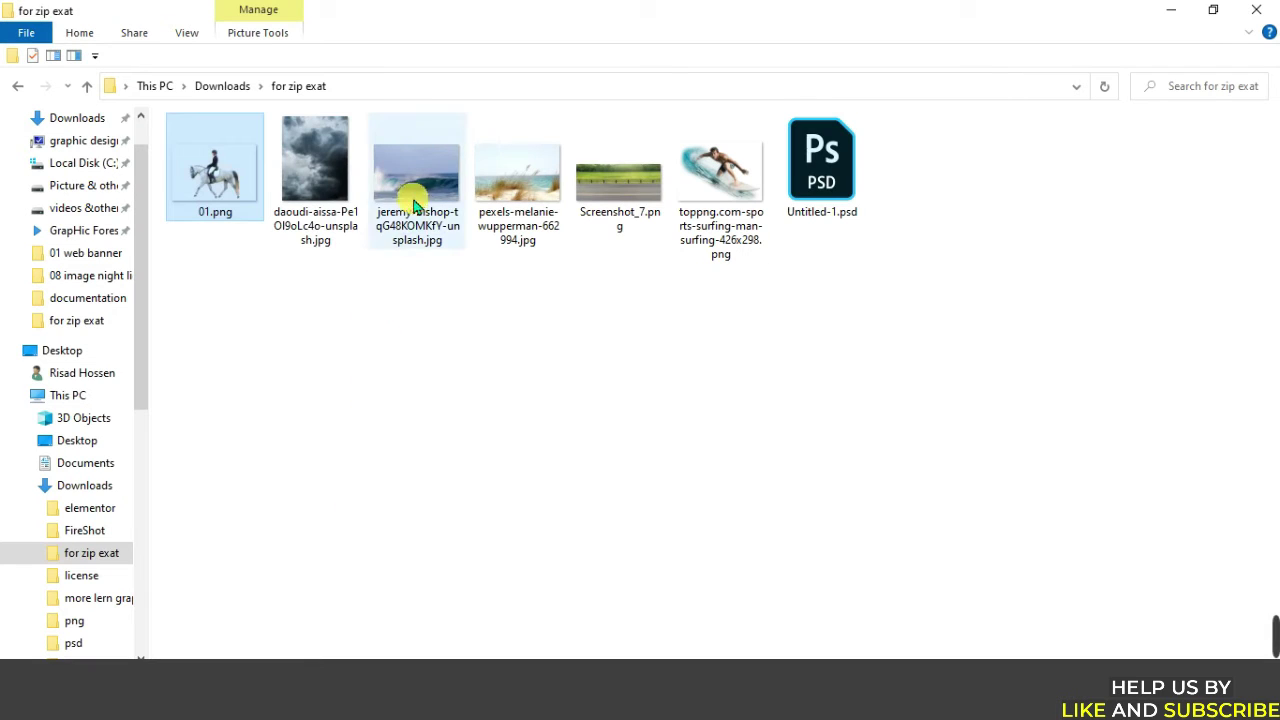
pyautogui.moveTo(414, 195)
pyautogui.mouseDown()
pyautogui.moveTo(335, 655)
pyautogui.moveTo(307, 72)
pyautogui.moveTo(297, 86)
pyautogui.mouseUp()
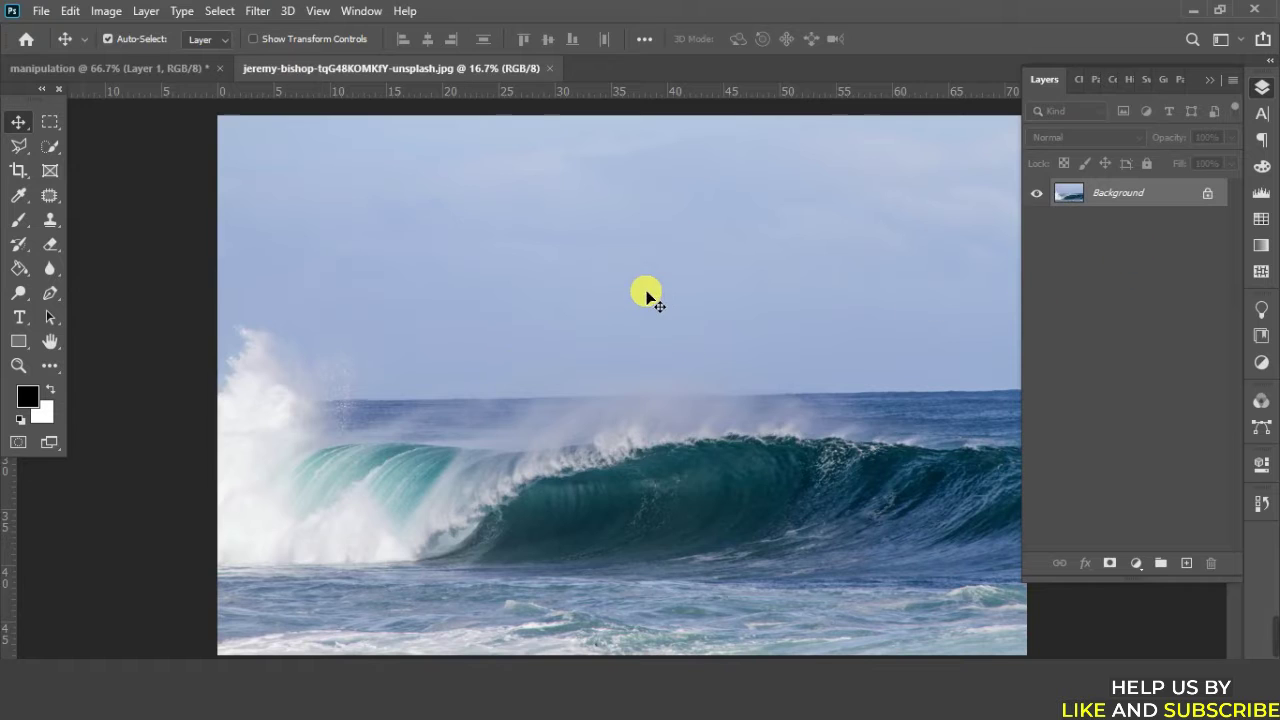
# Marquee-select the wave photo from the horizon down to its bottom edge
pyautogui.click(1259, 92)
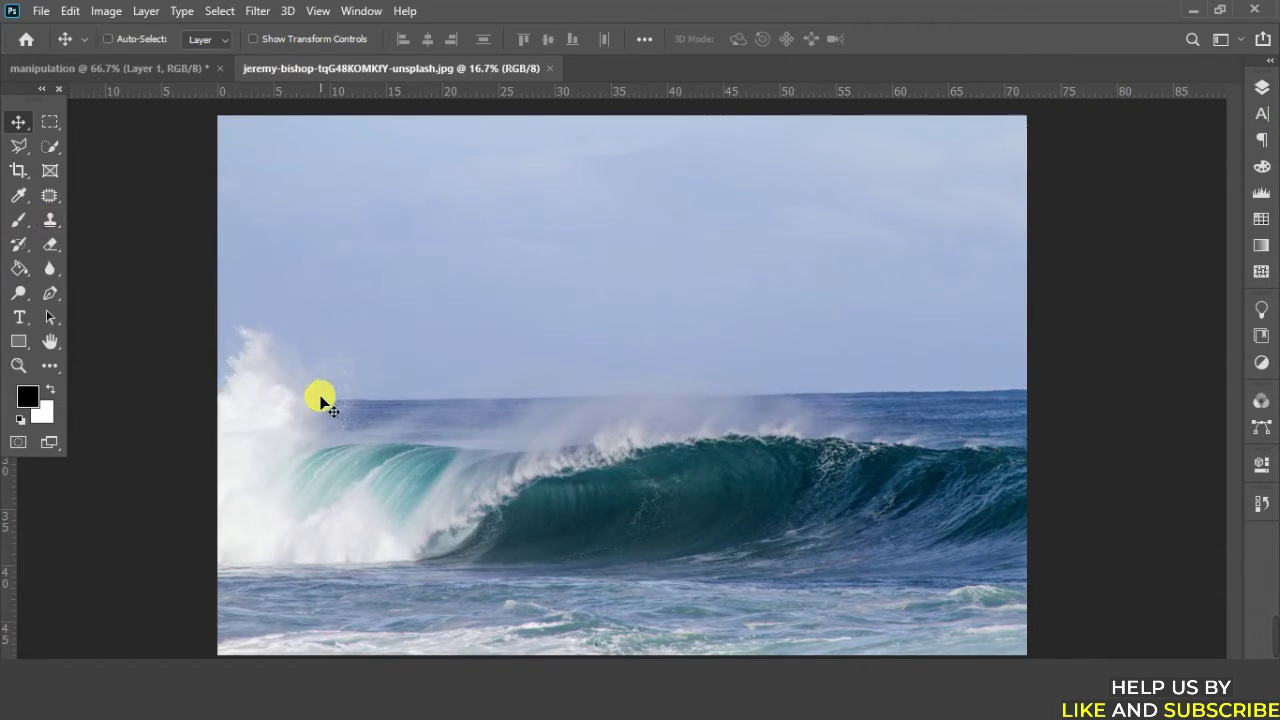
pyautogui.hotkey('ctrl', '-')
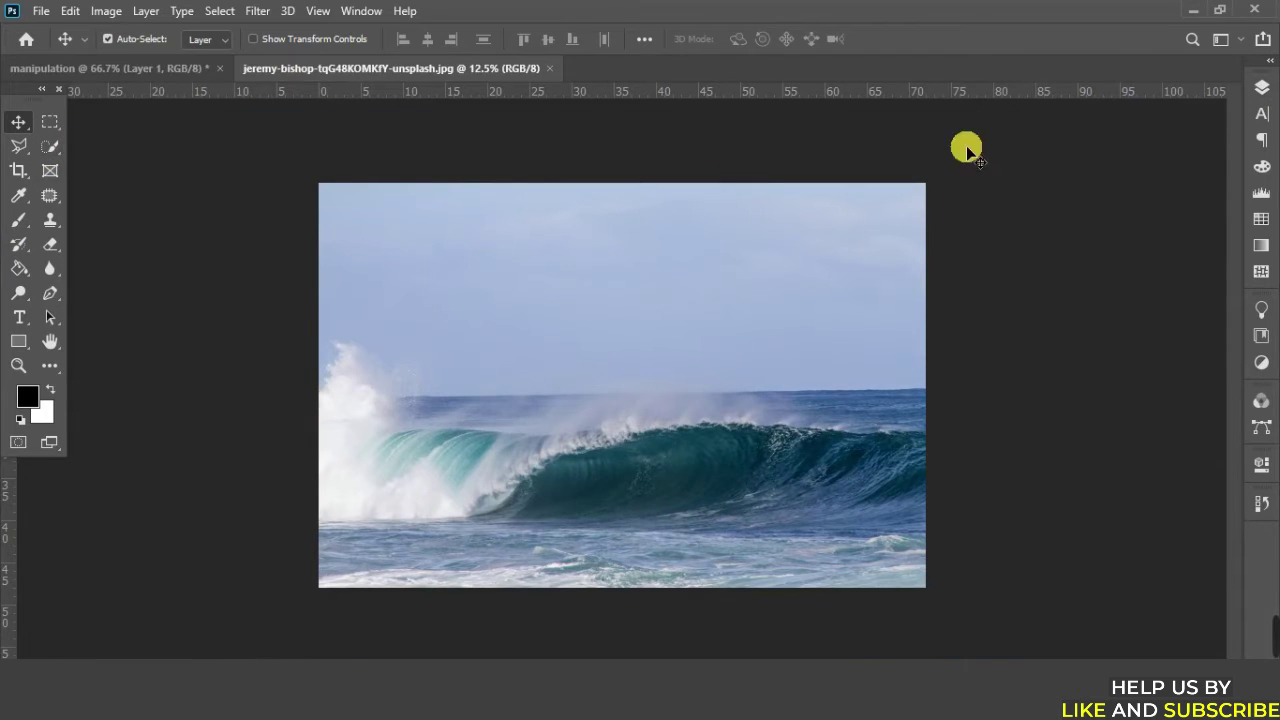
pyautogui.click(50, 122)
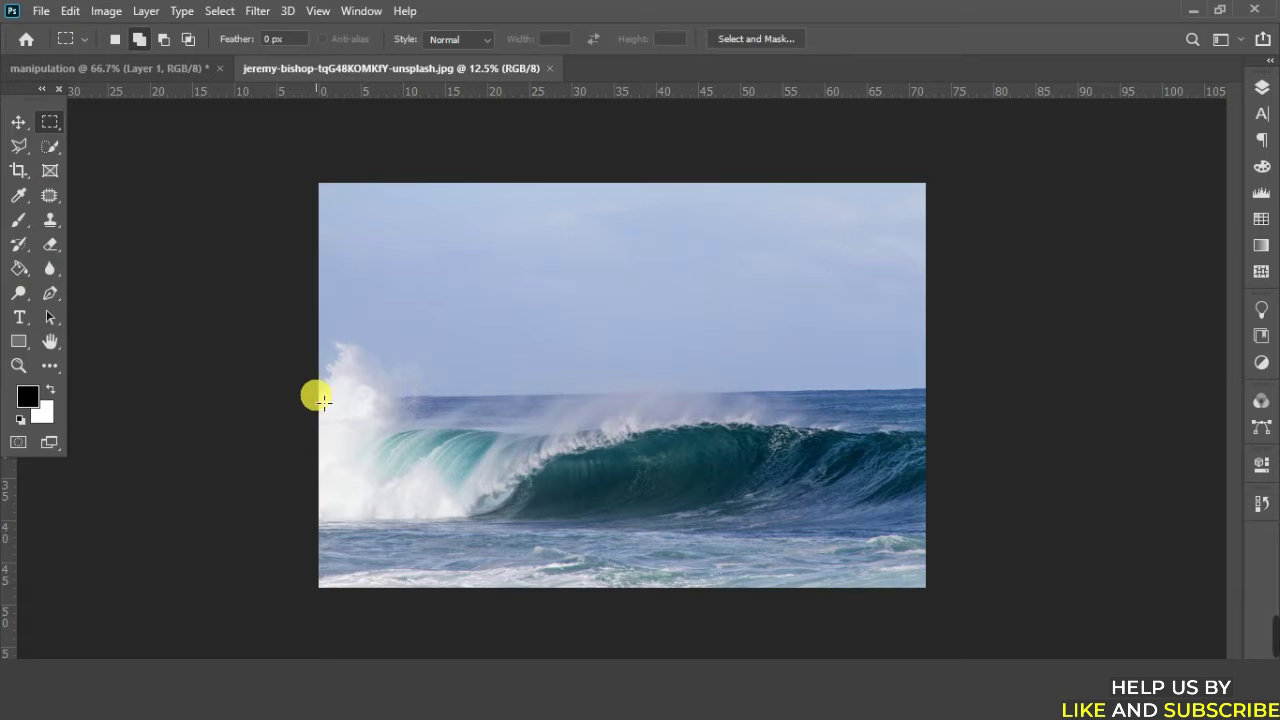
pyautogui.moveTo(323, 406)
pyautogui.mouseDown()
pyautogui.moveTo(913, 518)
pyautogui.moveTo(934, 573)
pyautogui.mouseUp()
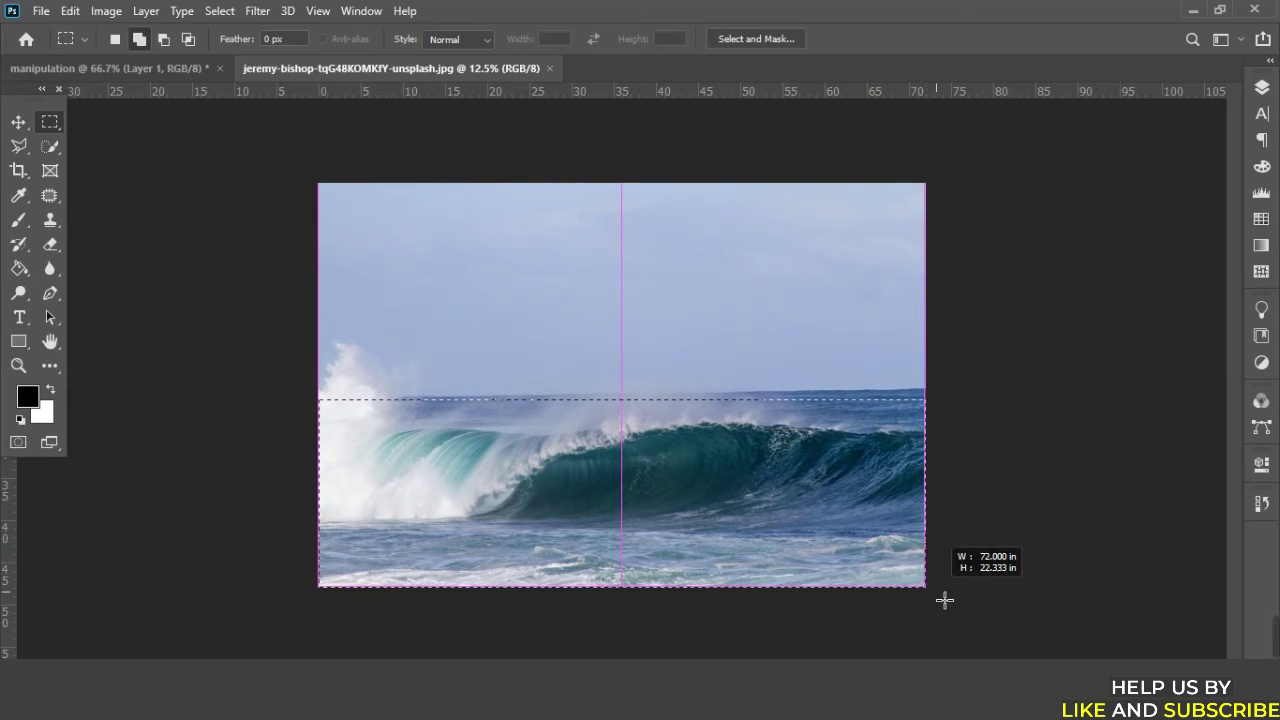
pyautogui.moveTo(933, 573); pyautogui.dragTo(923, 617)
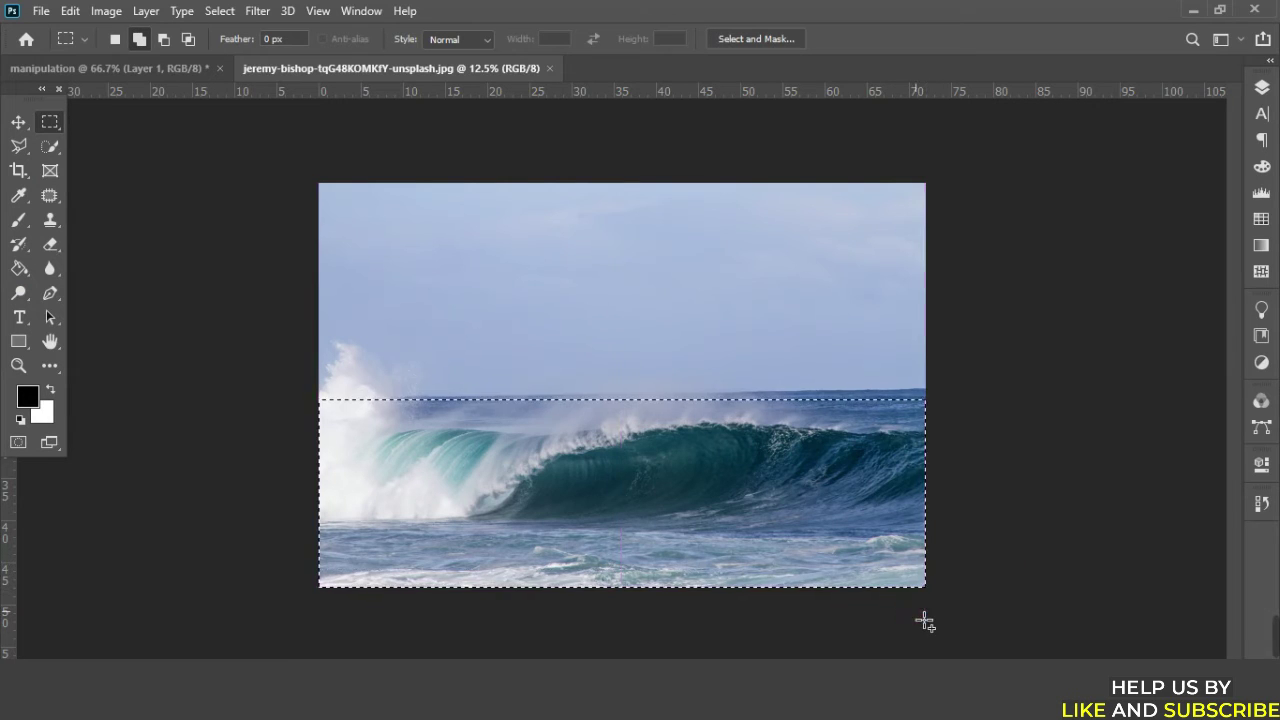
# Move the selected wave area into the horse composition as Layer 2
pyautogui.click(18, 122)
pyautogui.click(94, 122)
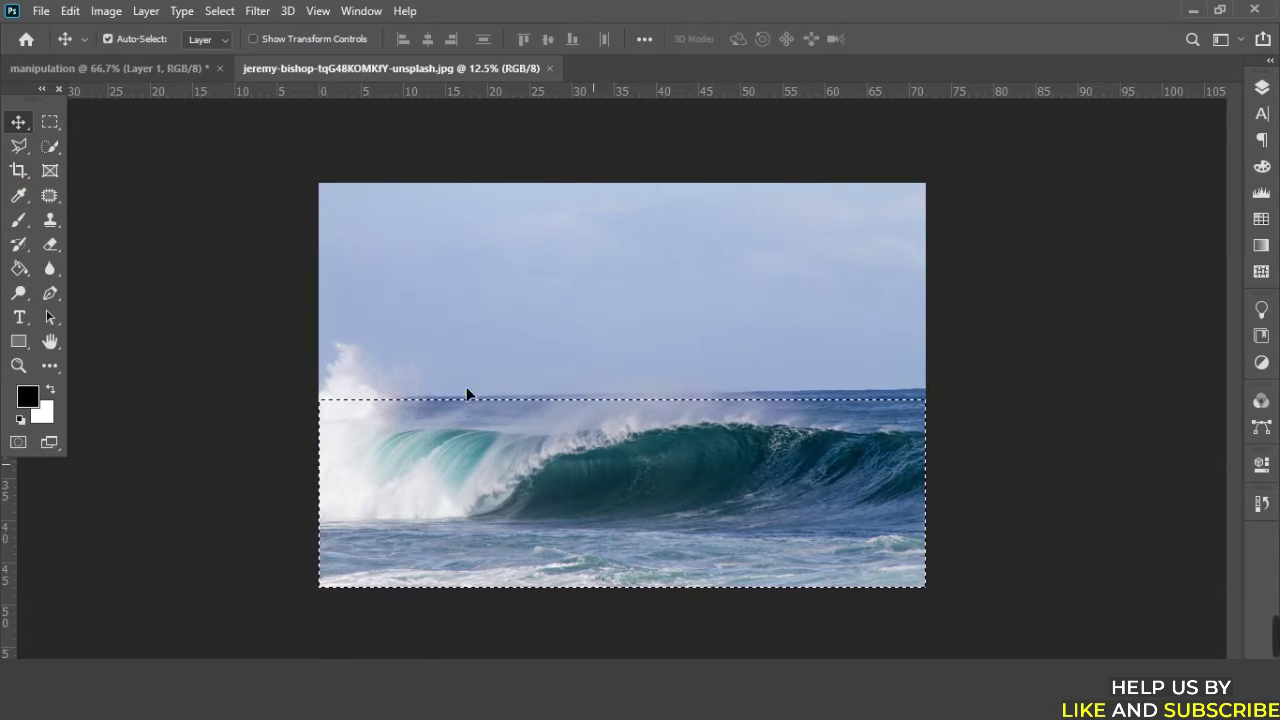
pyautogui.moveTo(467, 392); pyautogui.dragTo(213, 139)
pyautogui.moveTo(170, 80)
pyautogui.mouseDown()
pyautogui.moveTo(703, 404)
pyautogui.moveTo(635, 380)
pyautogui.mouseUp()
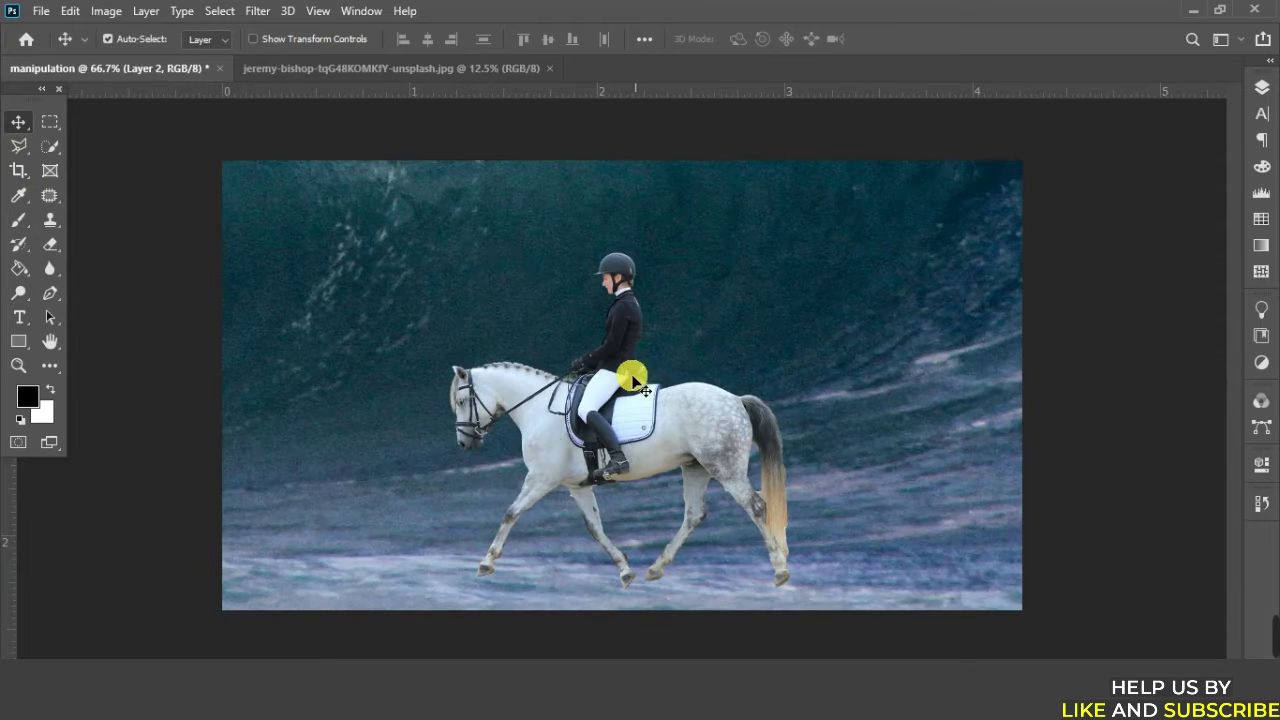
# Scale the wave layer down and move it into the canvas's upper half
pyautogui.click(1262, 89)
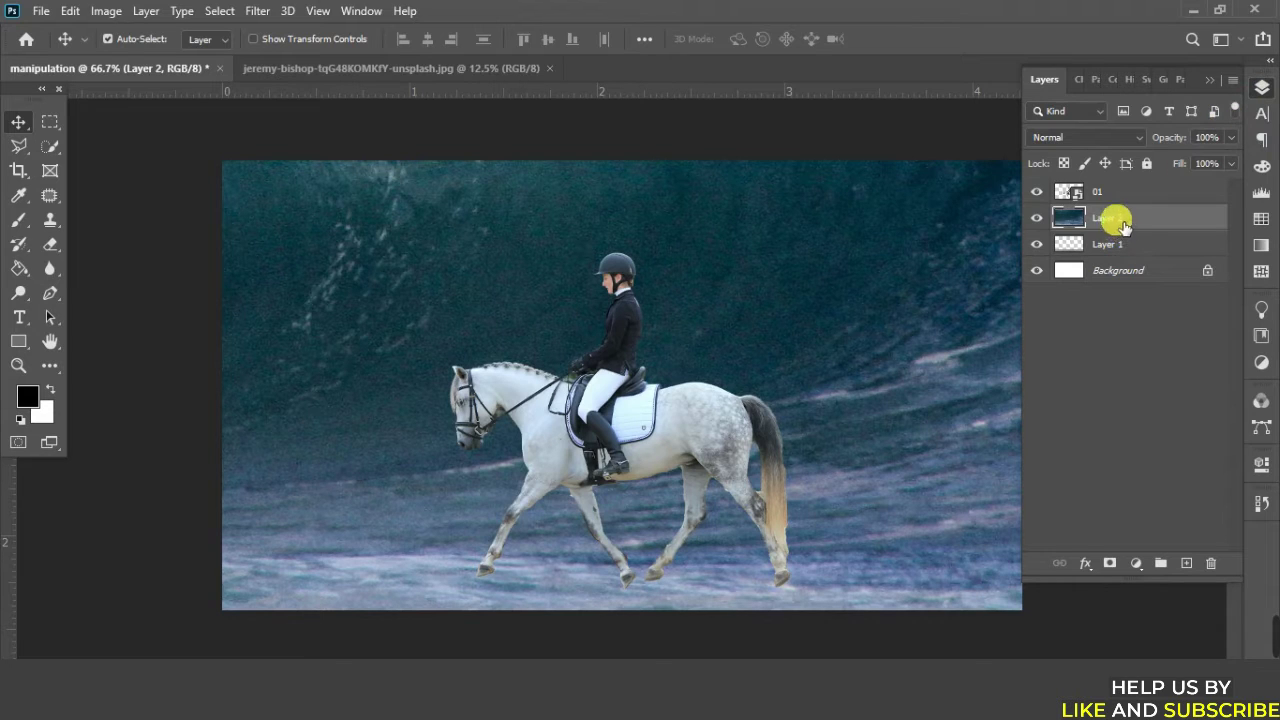
pyautogui.moveTo(1122, 224); pyautogui.dragTo(1119, 193)
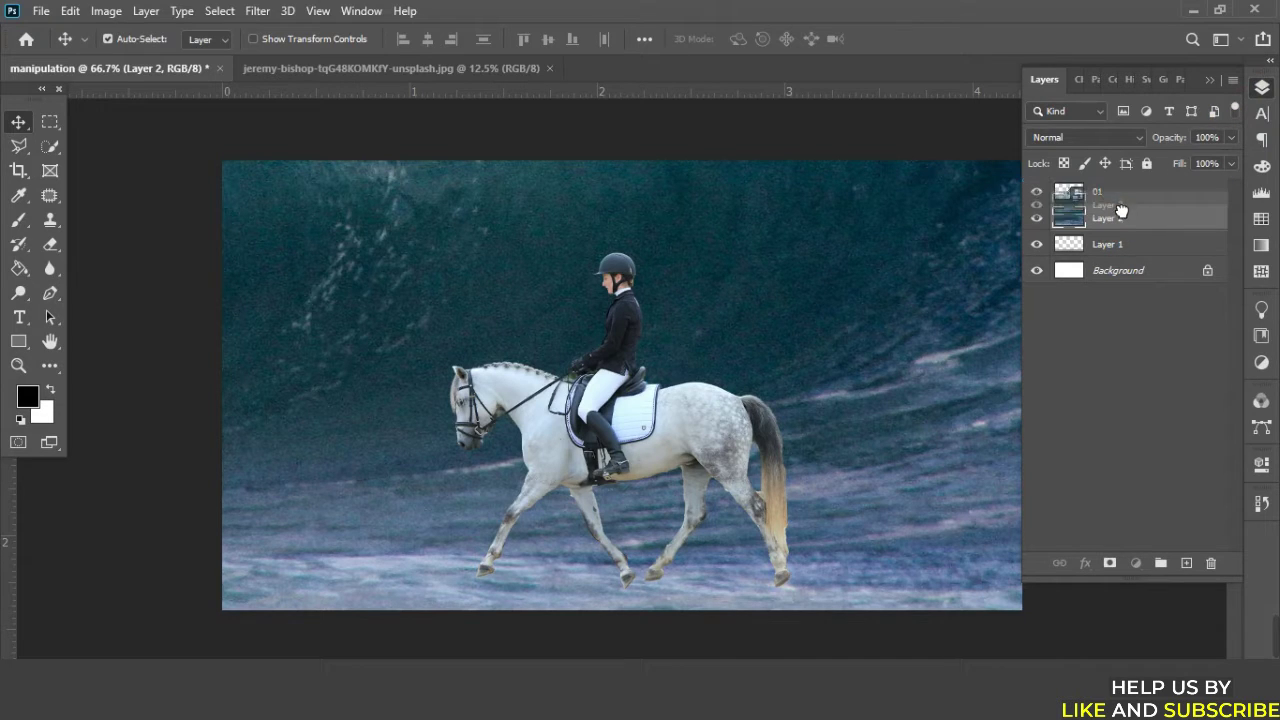
pyautogui.moveTo(1119, 193)
pyautogui.mouseDown()
pyautogui.moveTo(1125, 260)
pyautogui.moveTo(1130, 200)
pyautogui.mouseUp()
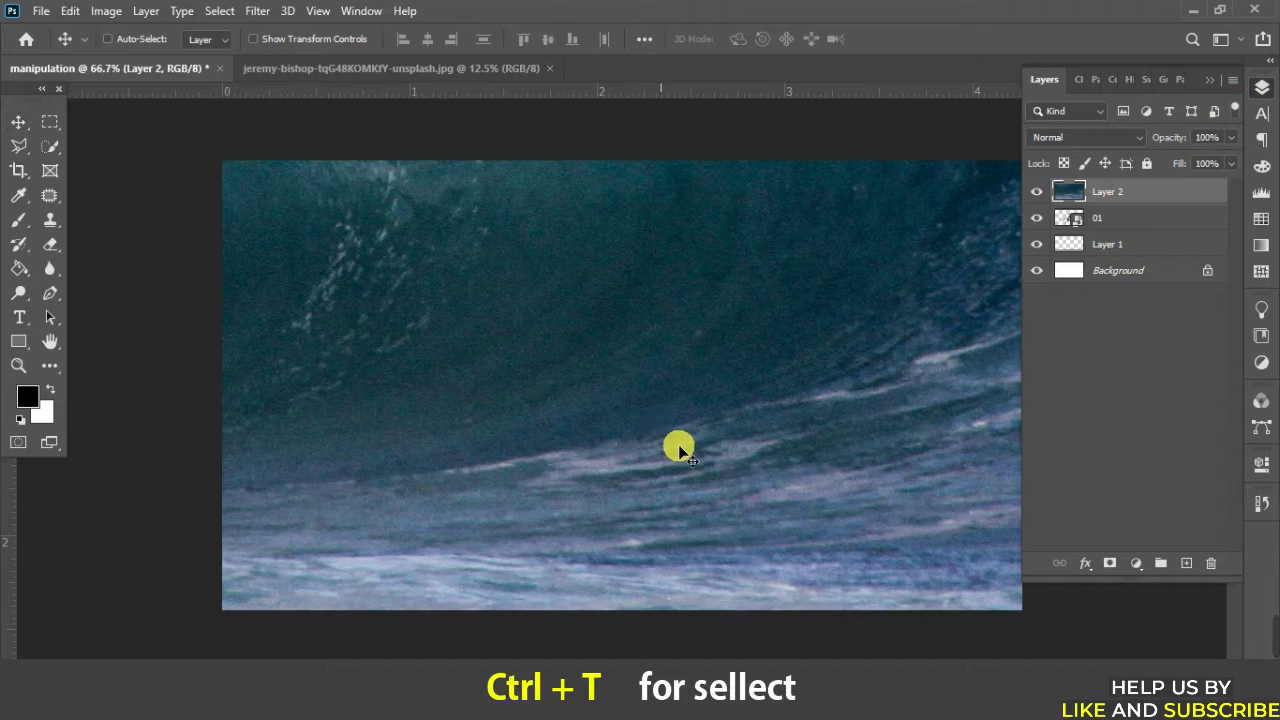
pyautogui.hotkey('ctrl', 't')
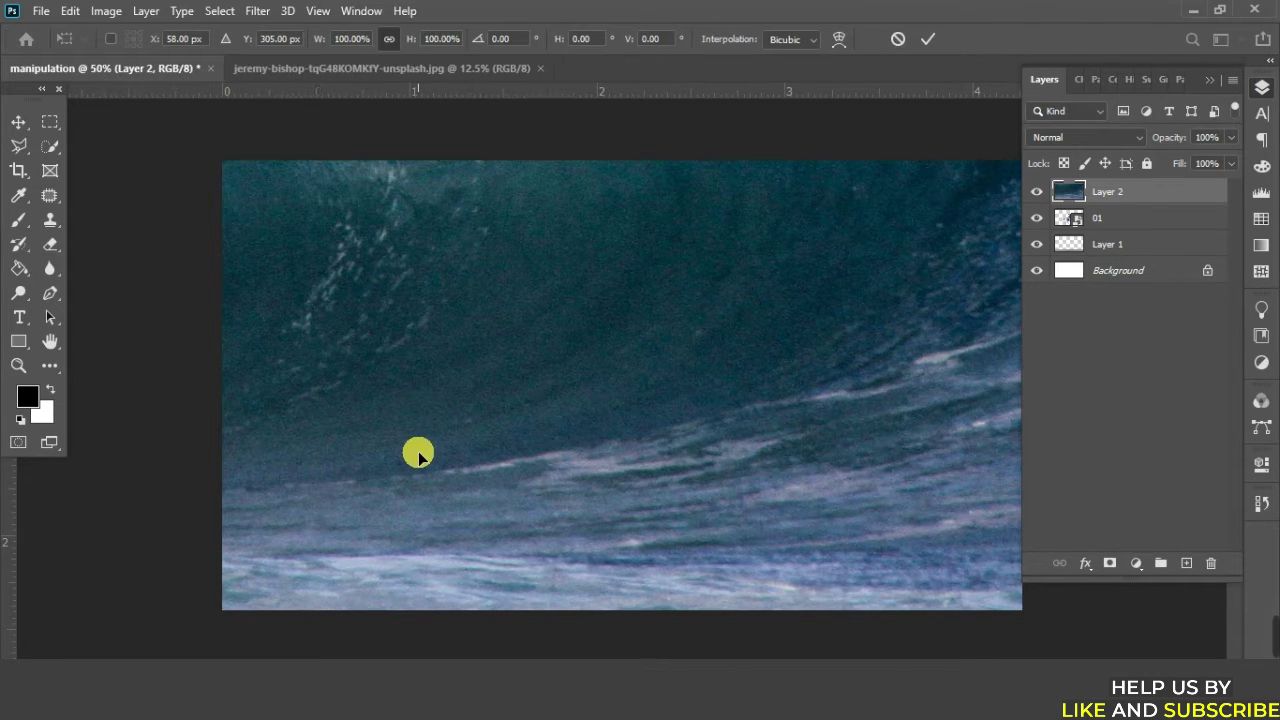
pyautogui.hotkey('ctrl', '-')
pyautogui.hotkey('ctrl', '-')
pyautogui.hotkey('ctrl', '-')
pyautogui.hotkey('ctrl', '-')
pyautogui.hotkey('ctrl', '-')
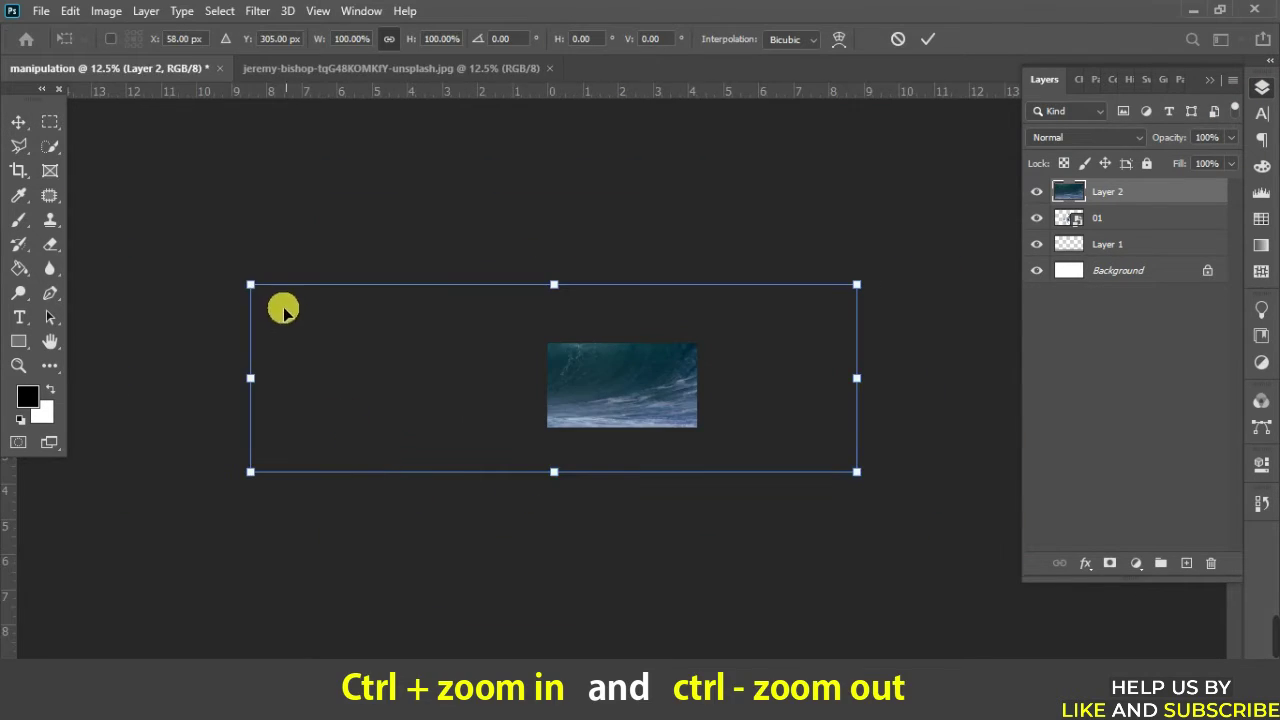
pyautogui.moveTo(251, 288)
pyautogui.mouseDown()
pyautogui.moveTo(757, 446)
pyautogui.moveTo(591, 360)
pyautogui.mouseUp()
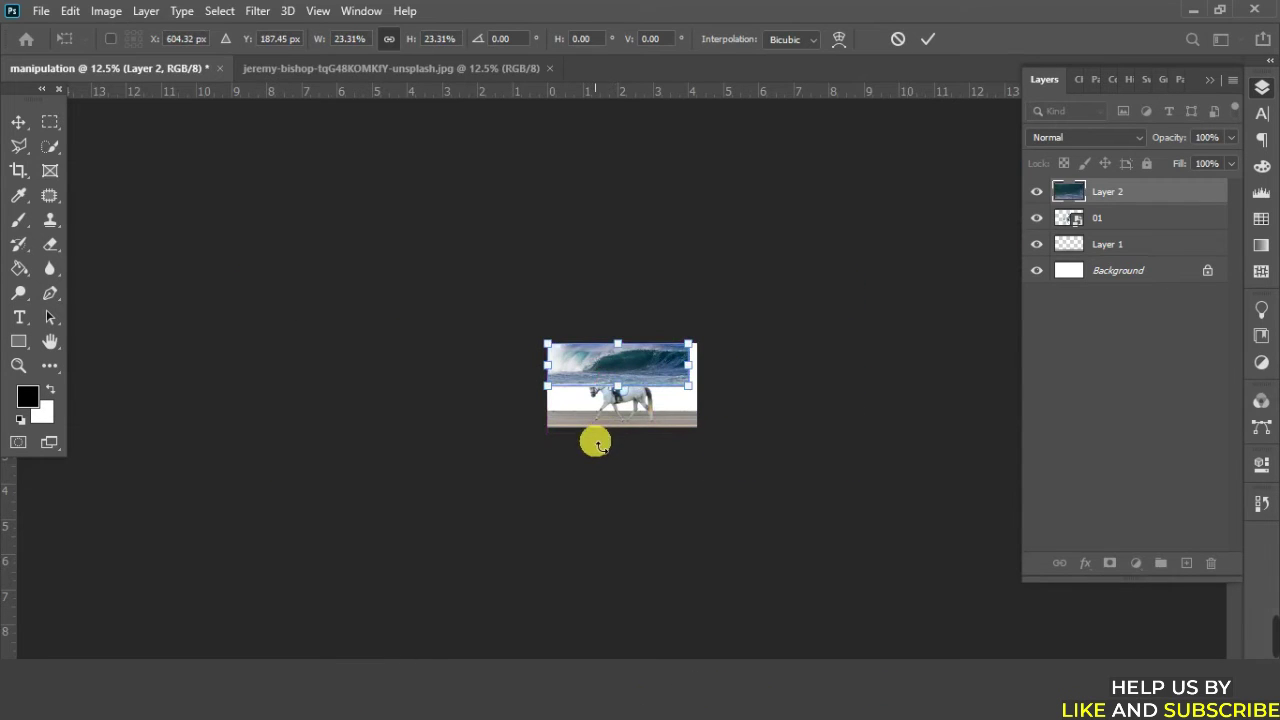
pyautogui.hotkey('ctrl', '+')
pyautogui.hotkey('ctrl', '+')
pyautogui.hotkey('ctrl', '+')
pyautogui.hotkey('ctrl', '+')
pyautogui.moveTo(557, 337); pyautogui.dragTo(598, 357)
pyautogui.click(1108, 200)
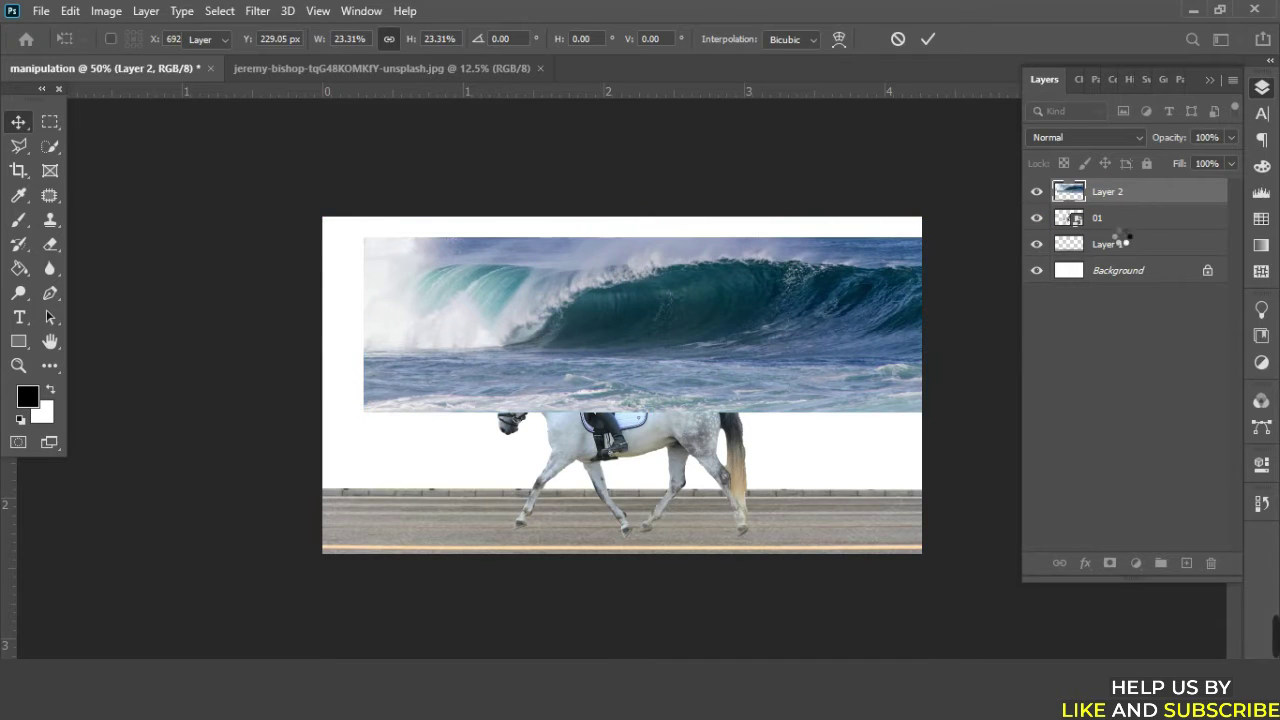
# Put the wave below layer 01, stretch it to canvas width, and squash it above the road
pyautogui.moveTo(1113, 220)
pyautogui.mouseDown()
pyautogui.moveTo(1119, 233)
pyautogui.moveTo(1108, 223)
pyautogui.mouseUp()
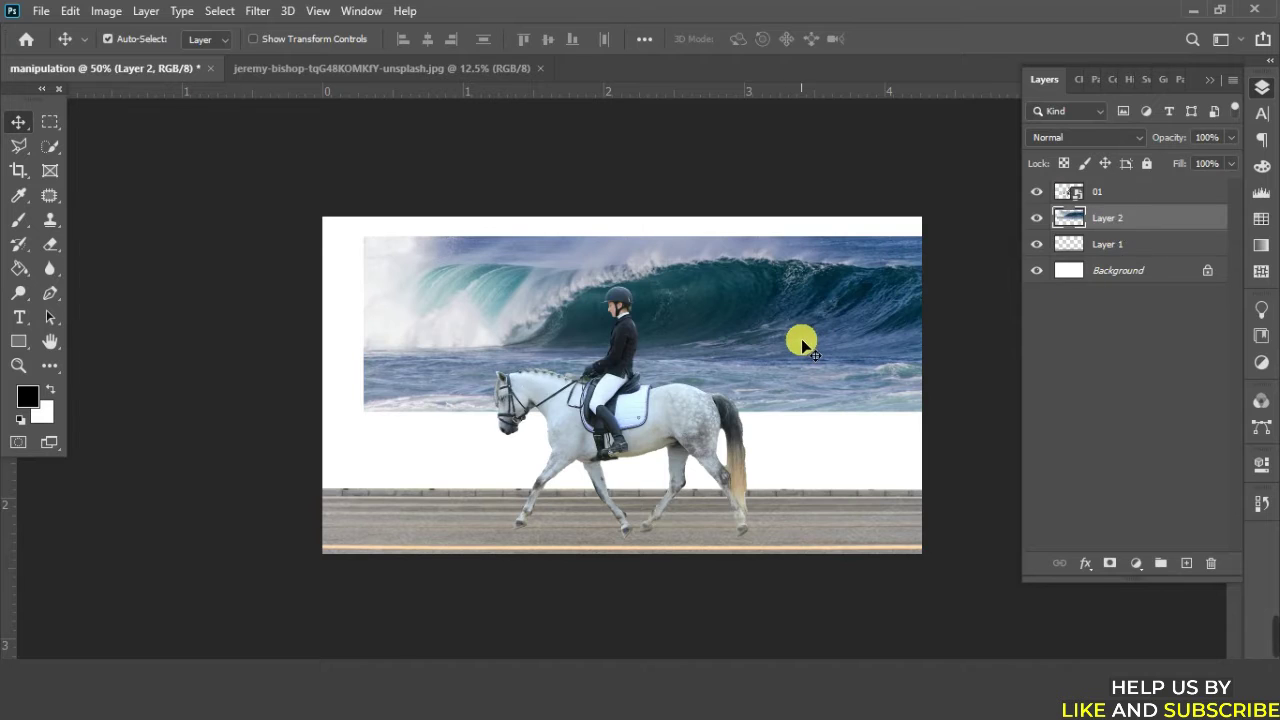
pyautogui.press('ctrl')
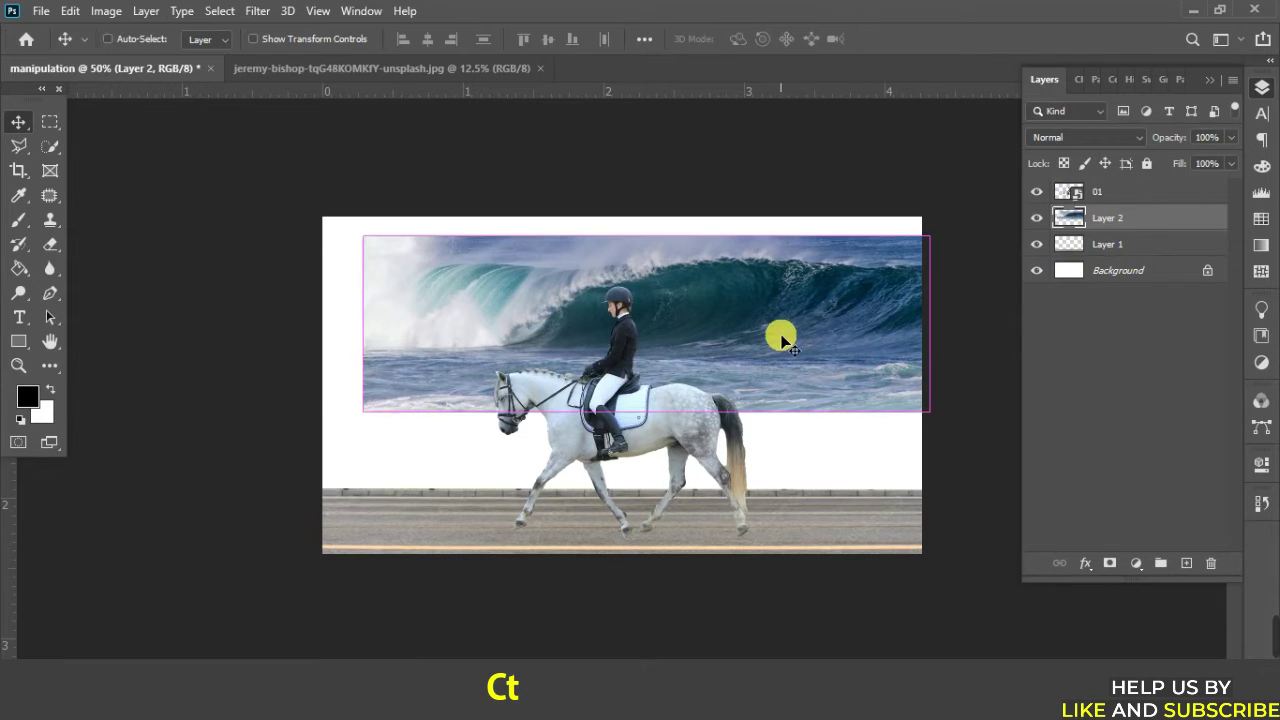
pyautogui.hotkey('ctrl', 't')
pyautogui.moveTo(775, 340)
pyautogui.mouseDown()
pyautogui.moveTo(741, 350)
pyautogui.moveTo(738, 372)
pyautogui.mouseUp()
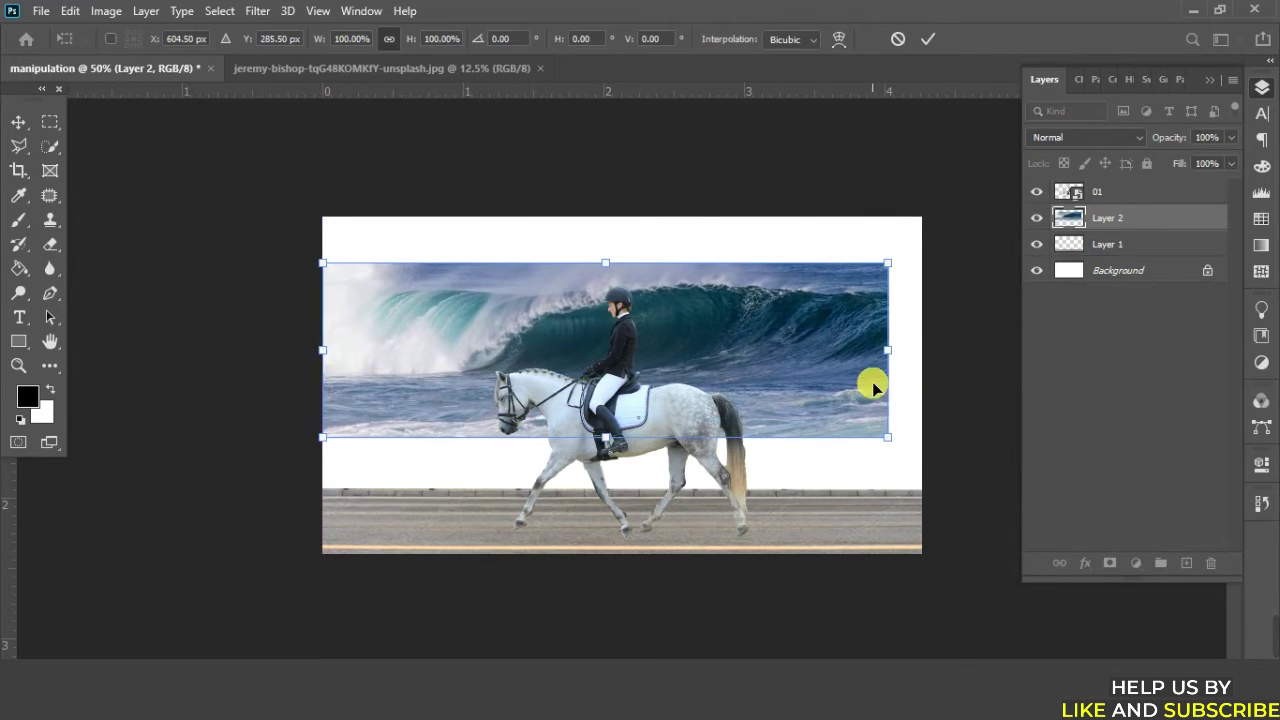
pyautogui.moveTo(889, 354); pyautogui.dragTo(922, 359)
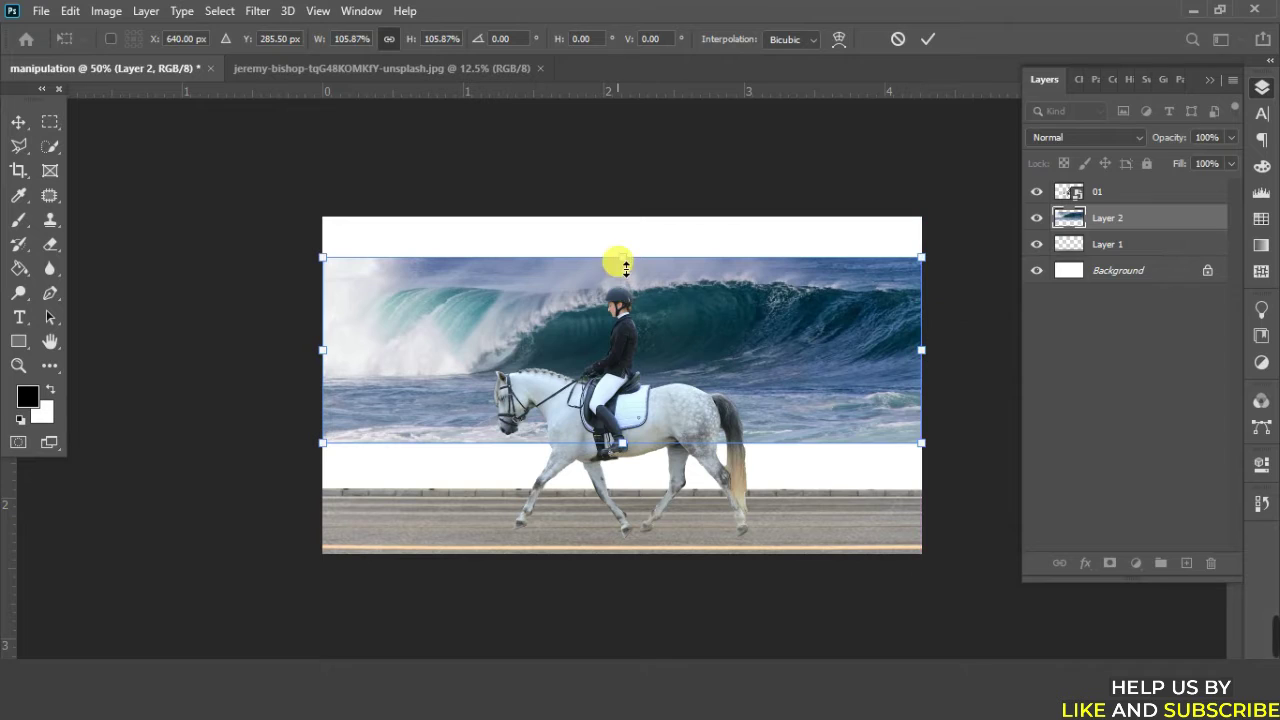
pyautogui.moveTo(626, 289); pyautogui.dragTo(622, 306)
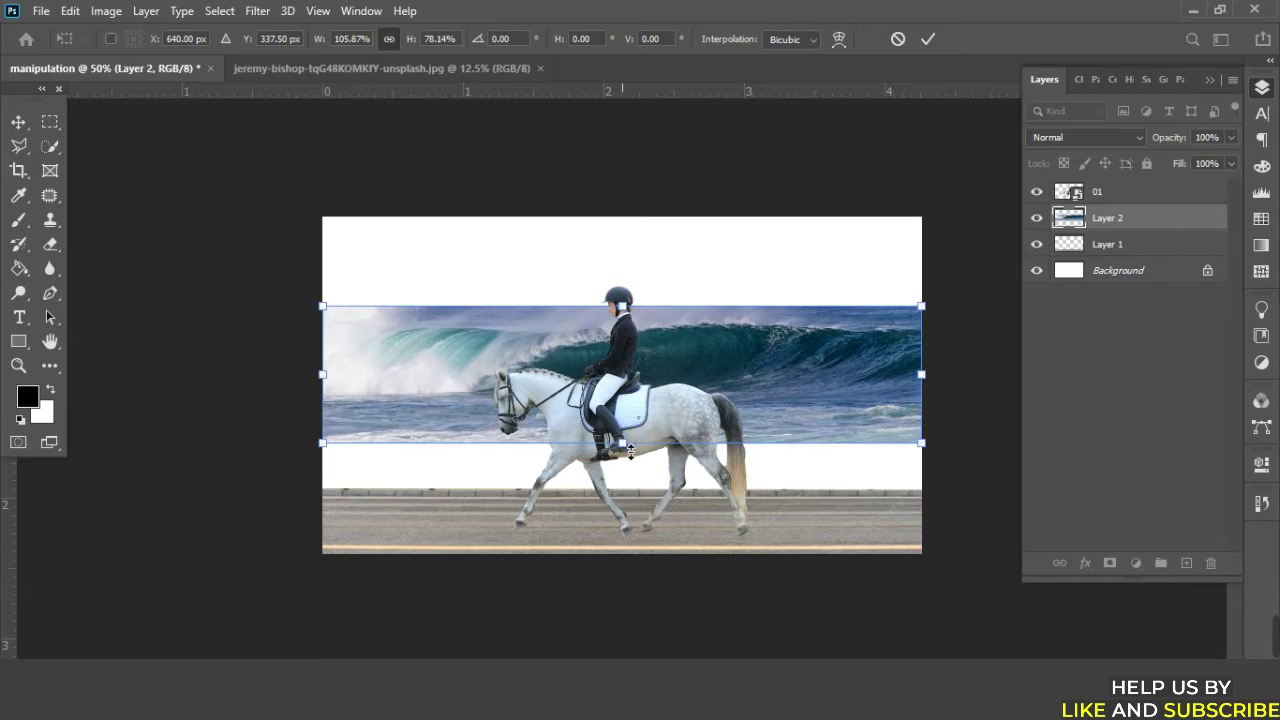
pyautogui.moveTo(630, 450); pyautogui.dragTo(631, 440)
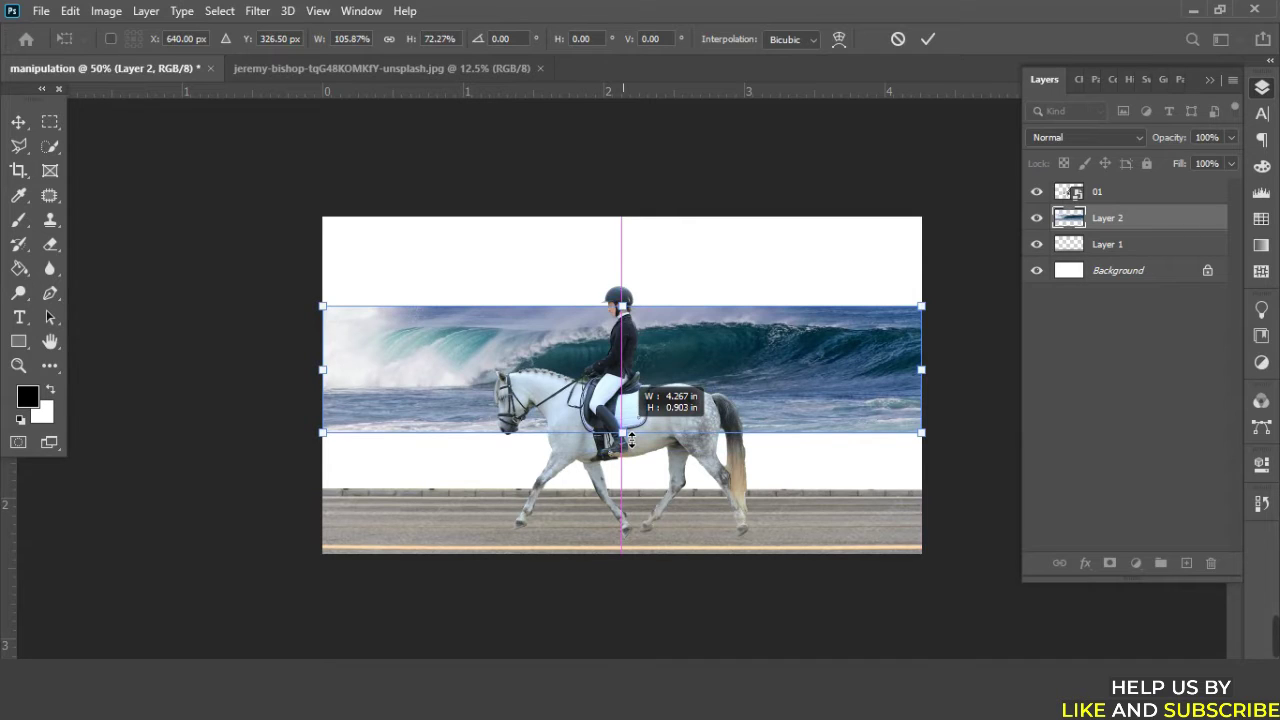
pyautogui.moveTo(631, 440); pyautogui.dragTo(631, 440)
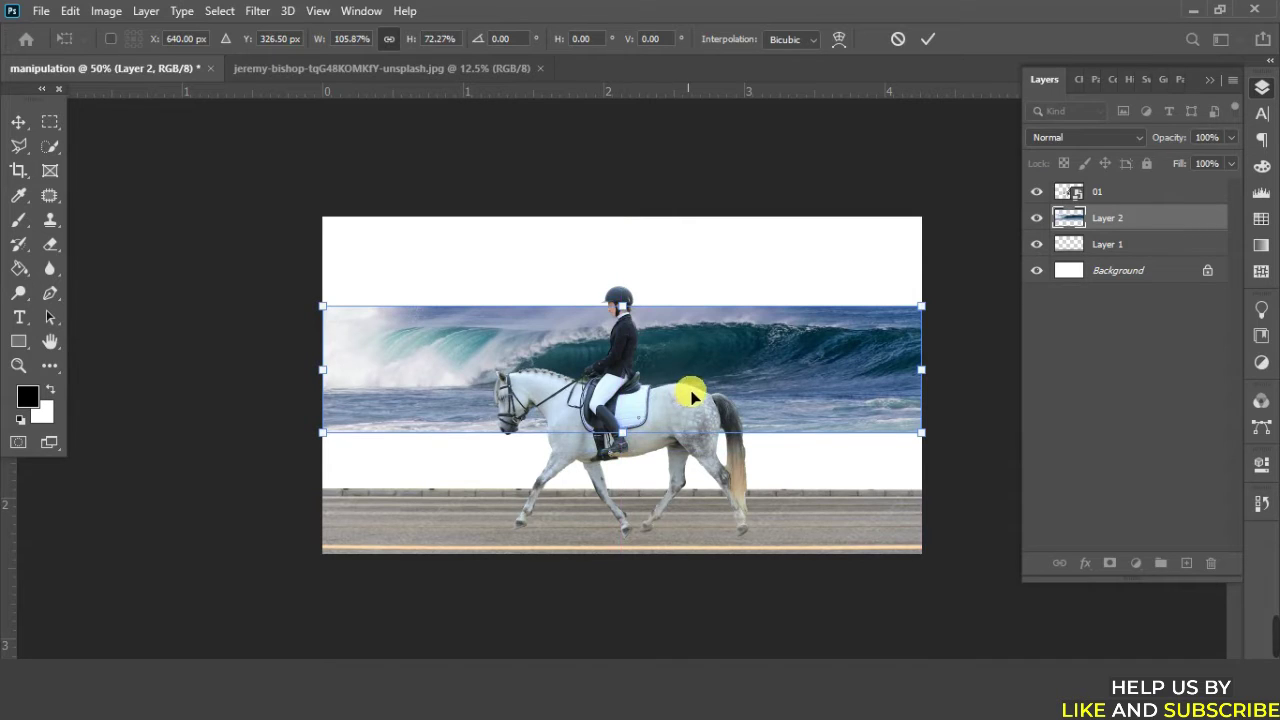
pyautogui.click(928, 39)
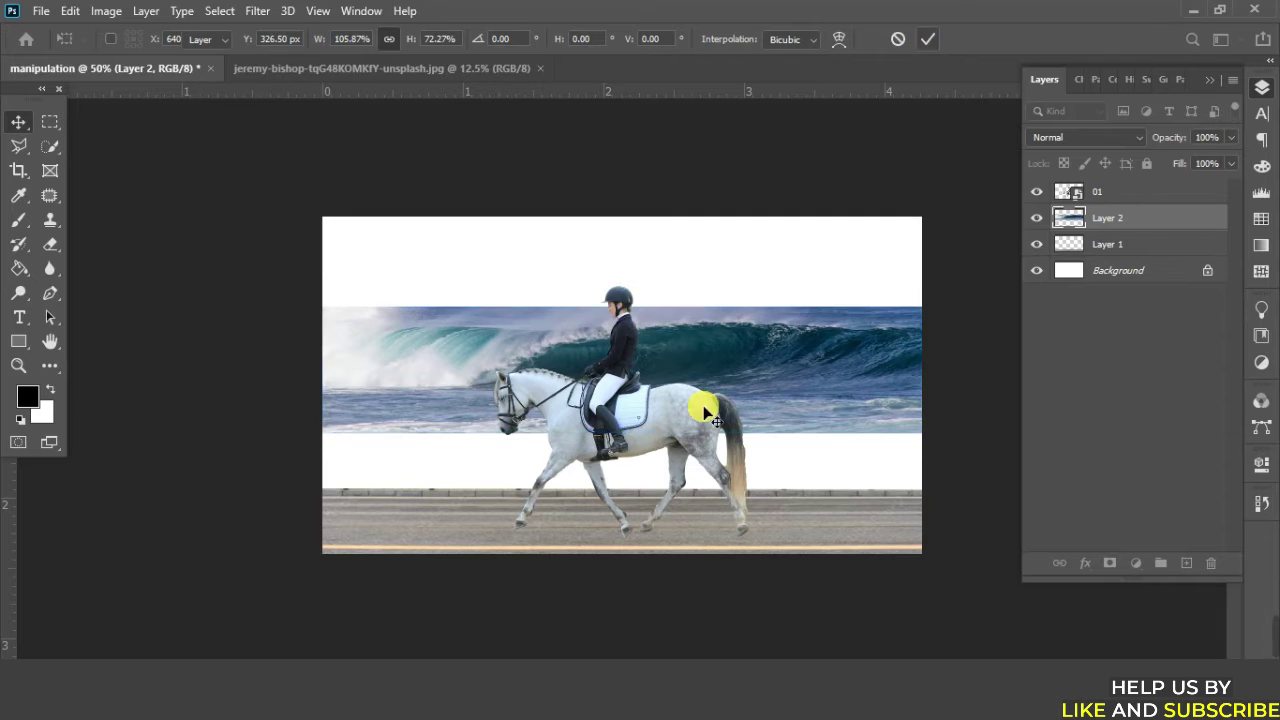
pyautogui.click(618, 458)
# Enlarge the horse and rider layer slightly
pyautogui.hotkey('ctrl', 't')
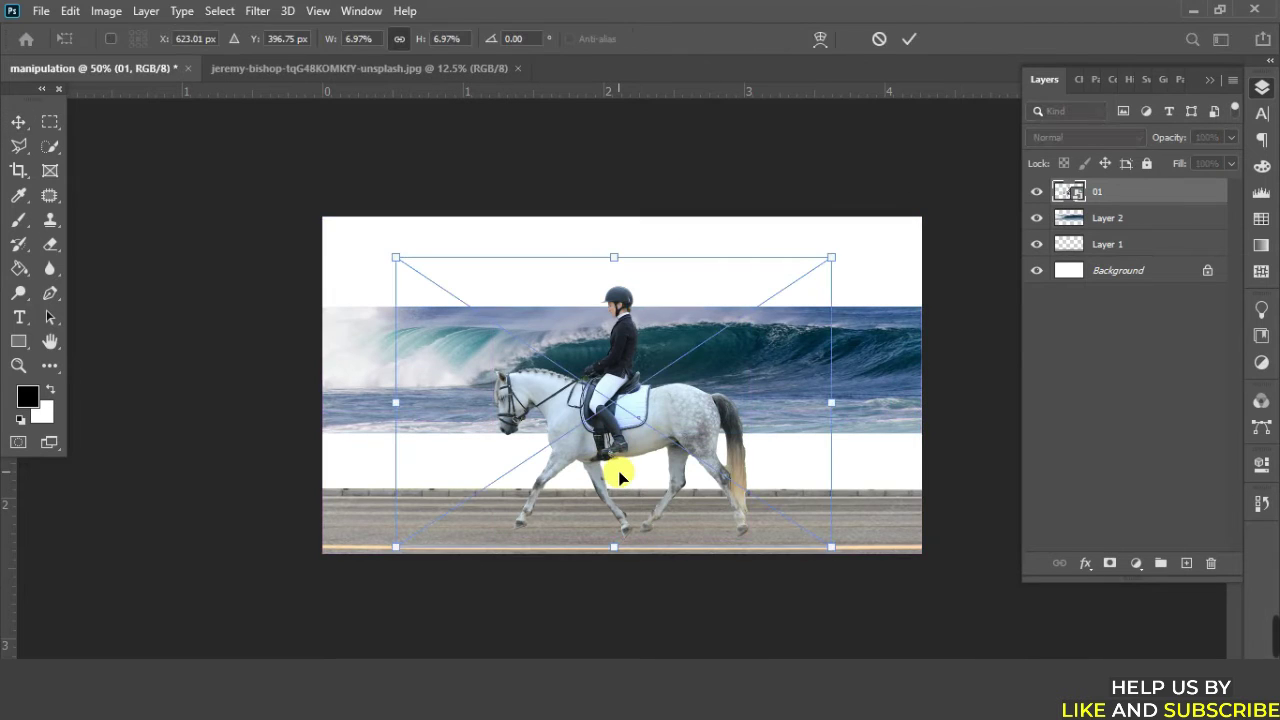
pyautogui.moveTo(625, 267); pyautogui.dragTo(626, 256)
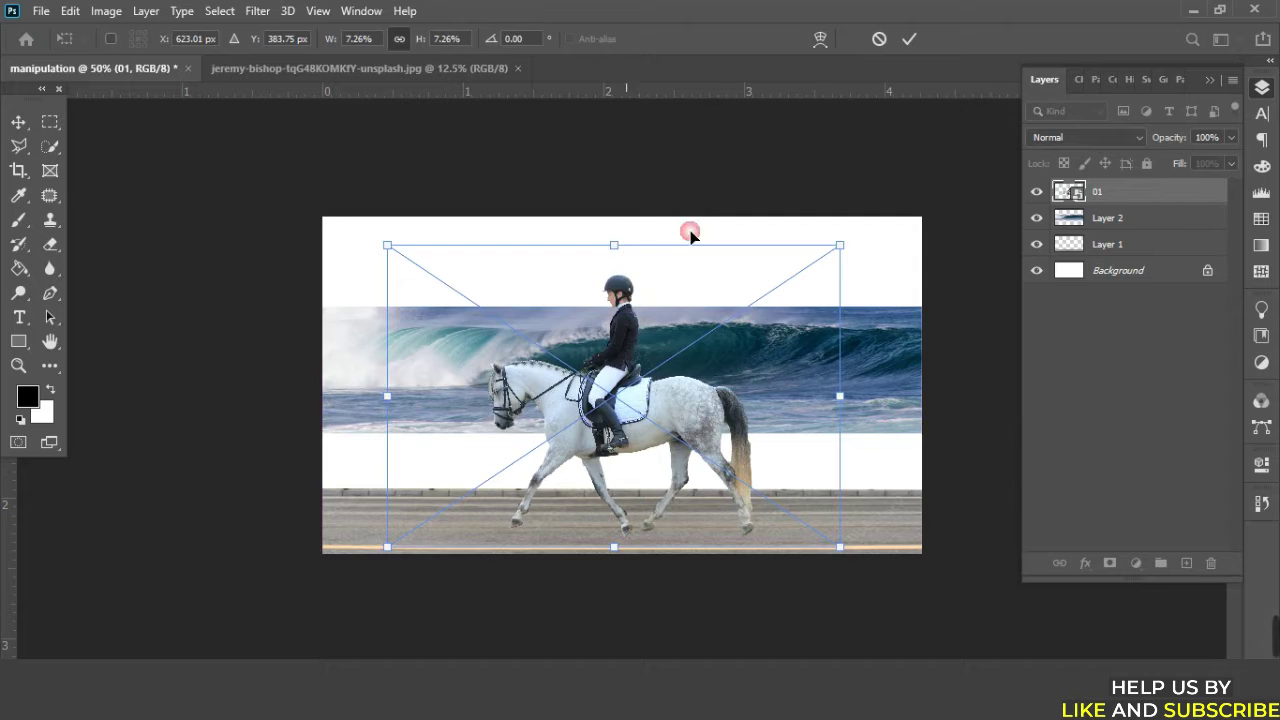
pyautogui.click(906, 41)
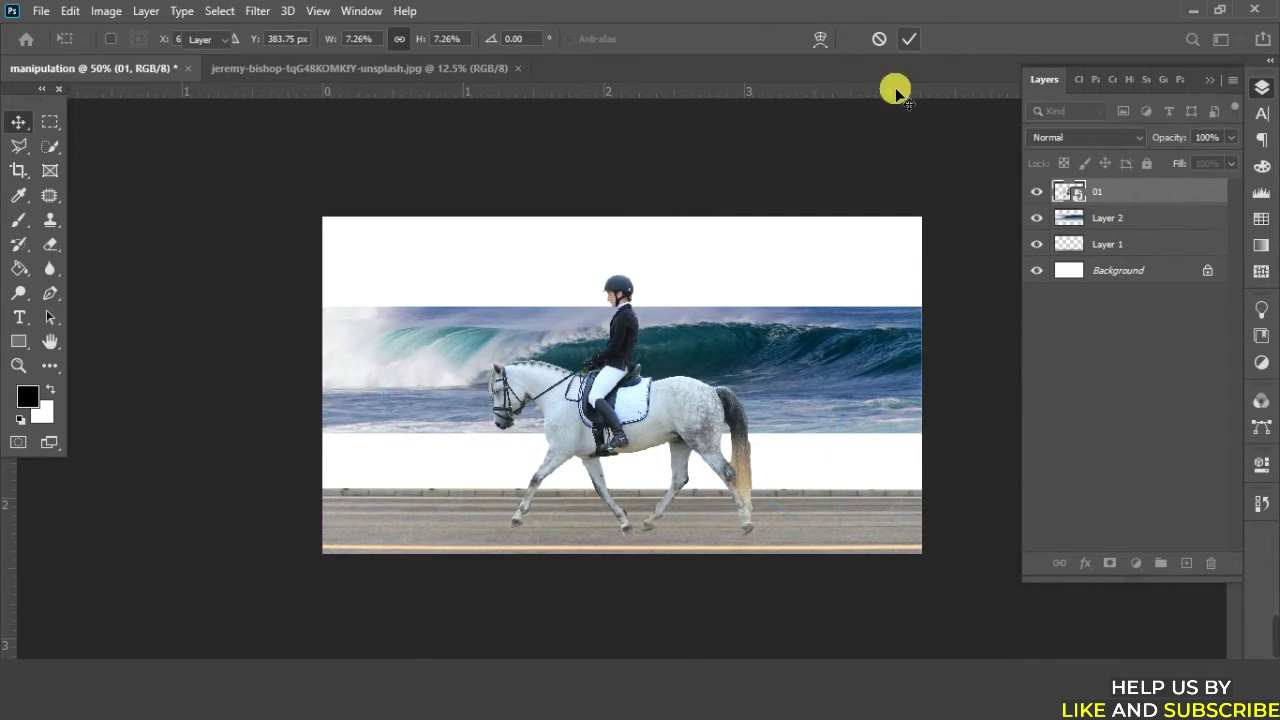
# Nudge the Layer 1 road strip slightly lower with arrow keys and commit
pyautogui.click(812, 525)
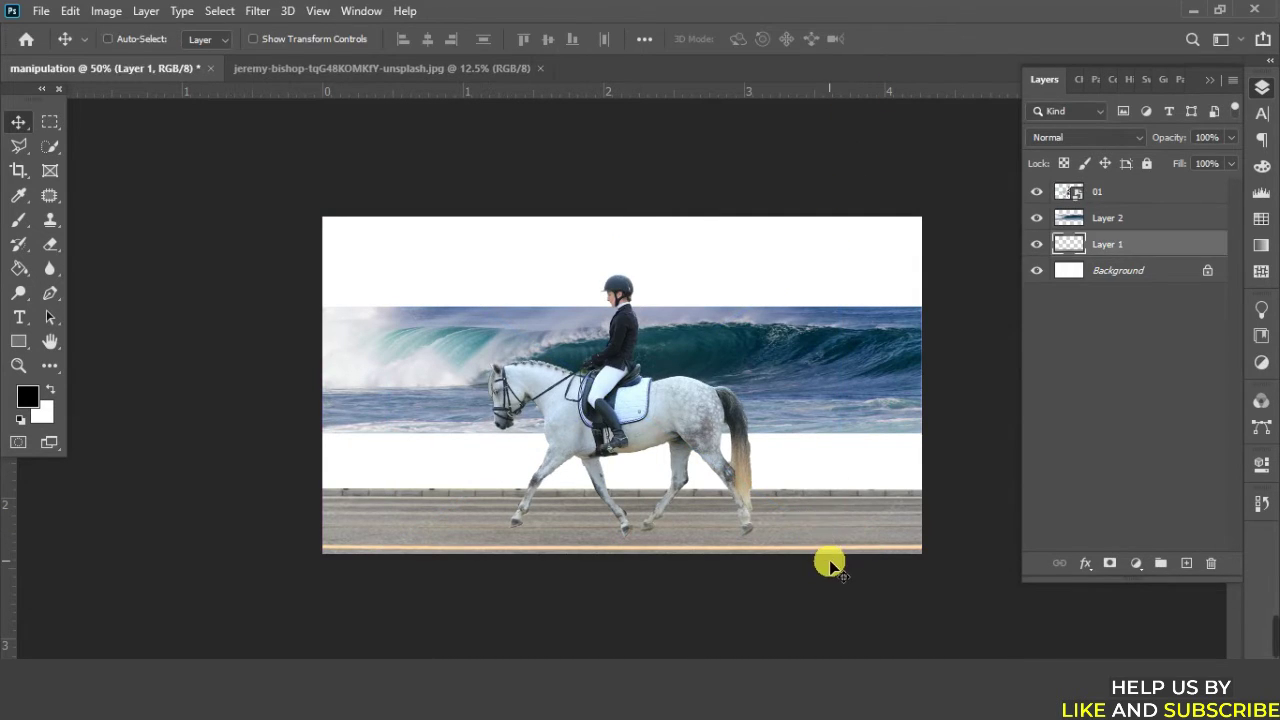
pyautogui.hotkey('ctrl', 't')
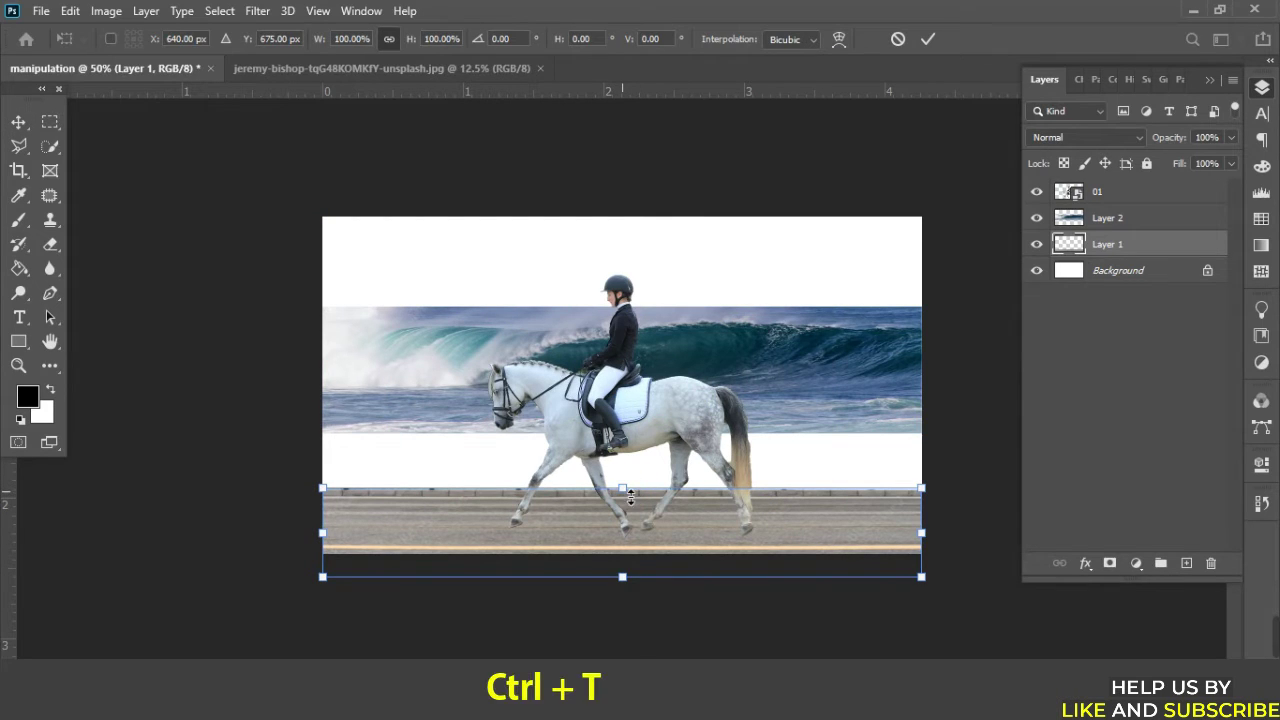
pyautogui.press('Down')
pyautogui.press('Down')
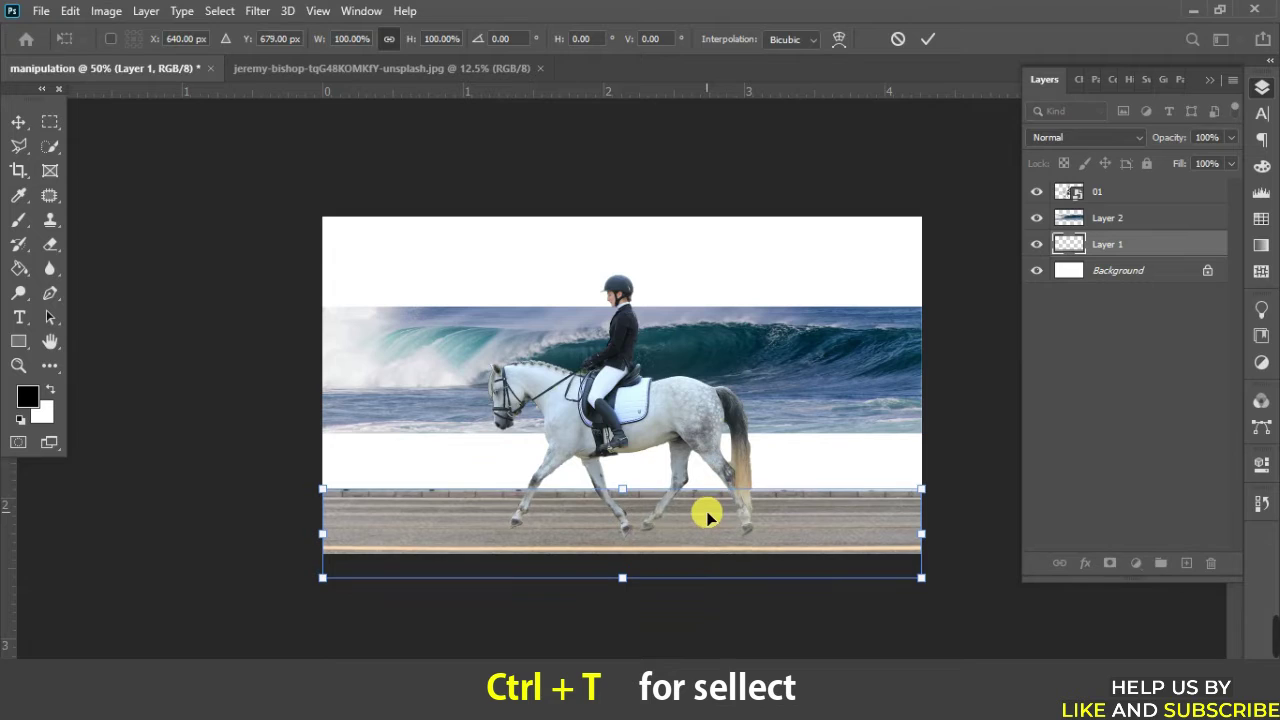
pyautogui.press('Down')
pyautogui.press('Down')
pyautogui.press('Down')
pyautogui.press('Down')
pyautogui.press('Down')
pyautogui.press('Down')
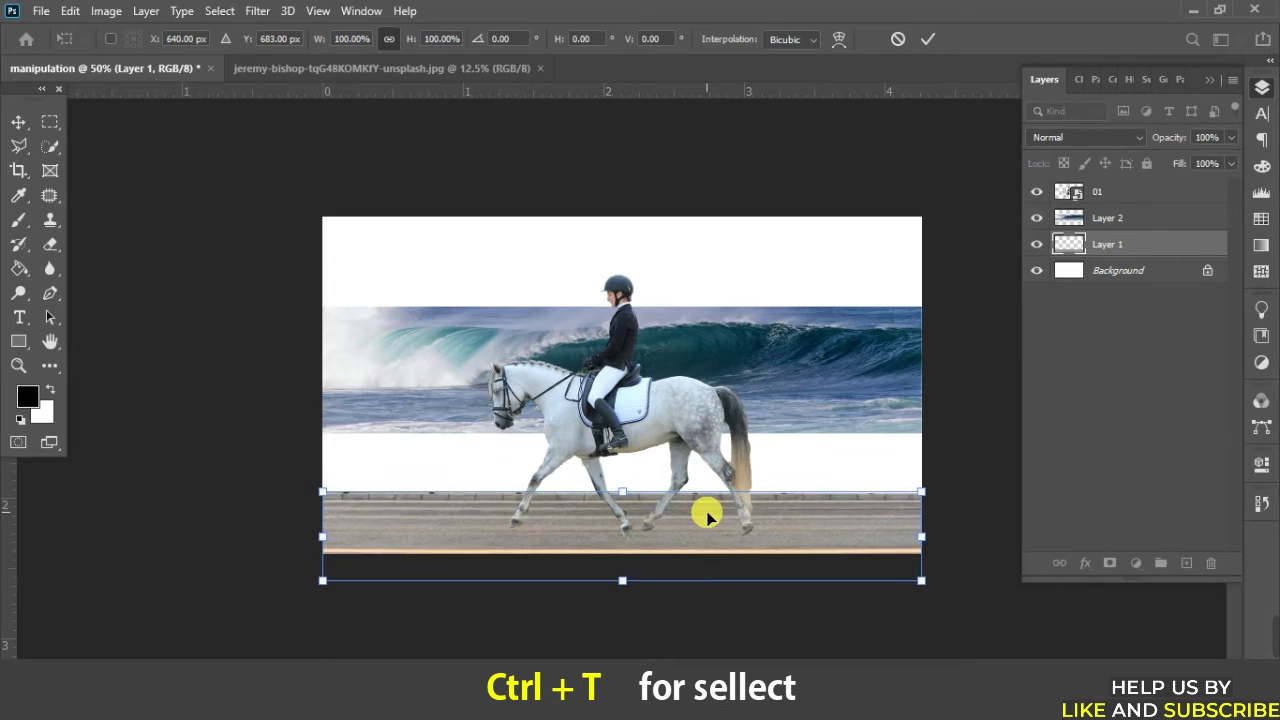
pyautogui.press('Up')
pyautogui.press('Up')
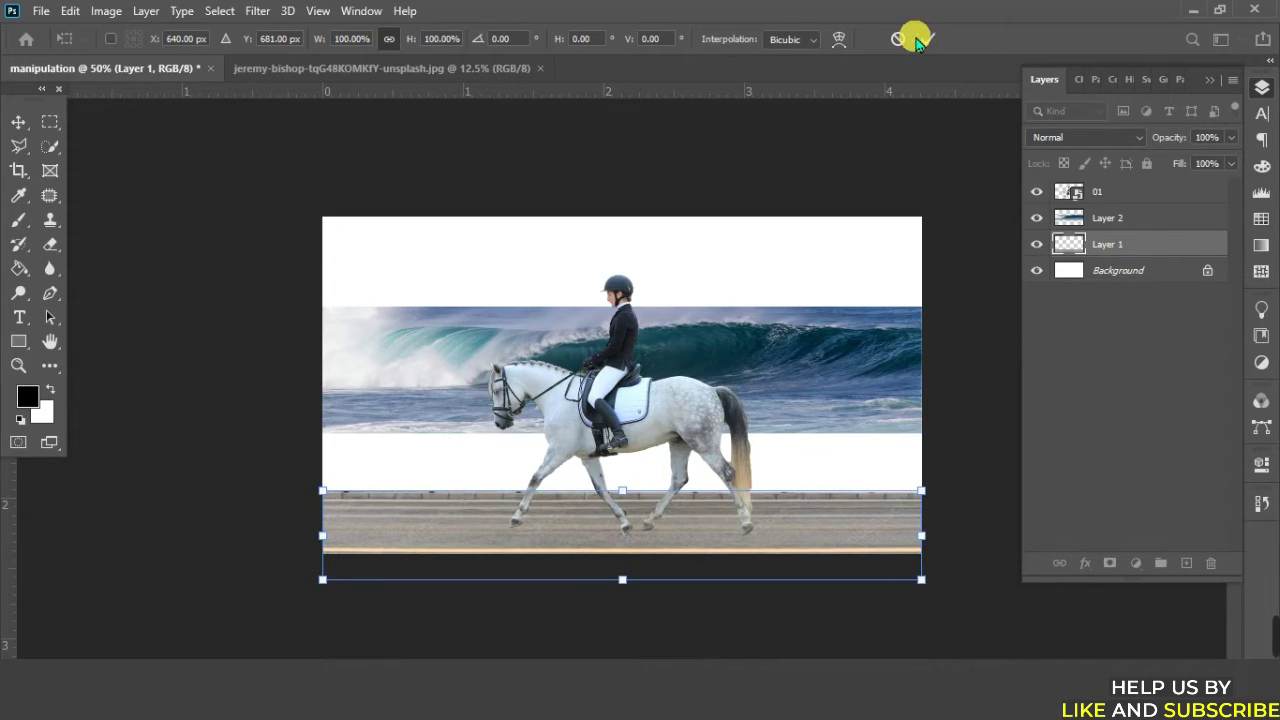
pyautogui.click(926, 40)
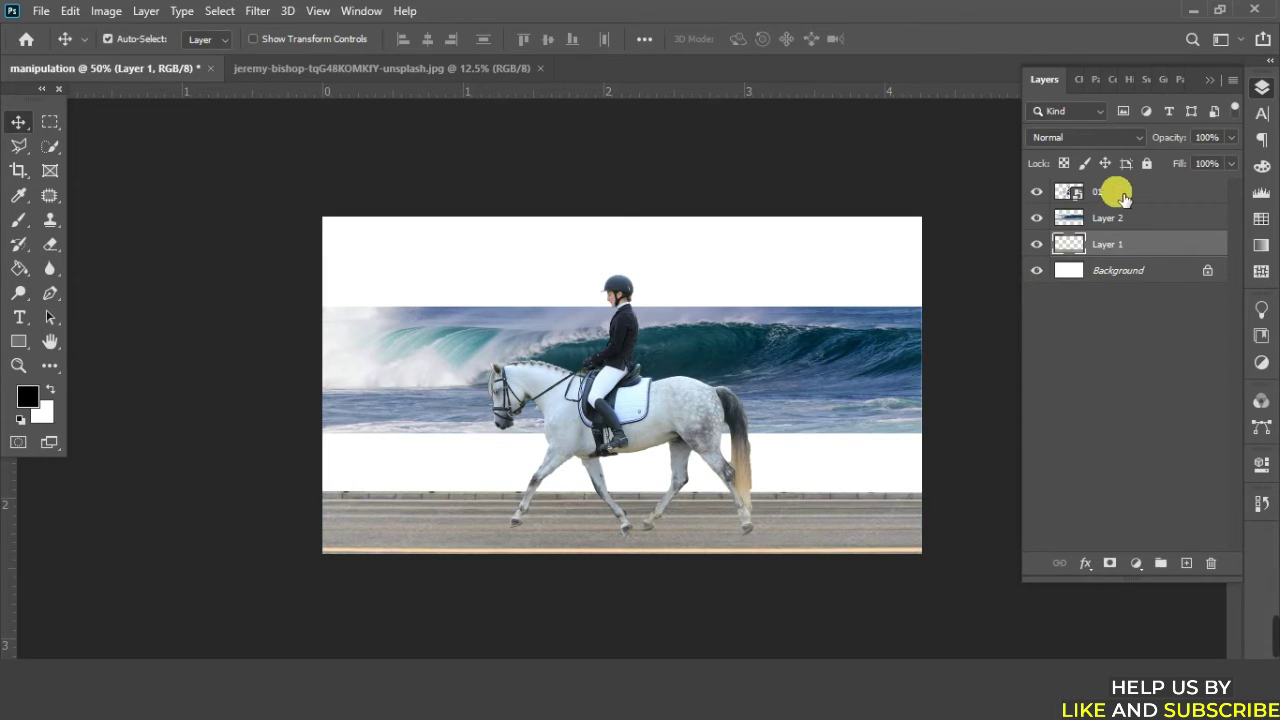
pyautogui.click(1115, 194)
# Add empty Layer 3 and marquee-select from below the wave to the canvas's bottom-right corner
pyautogui.press('m')
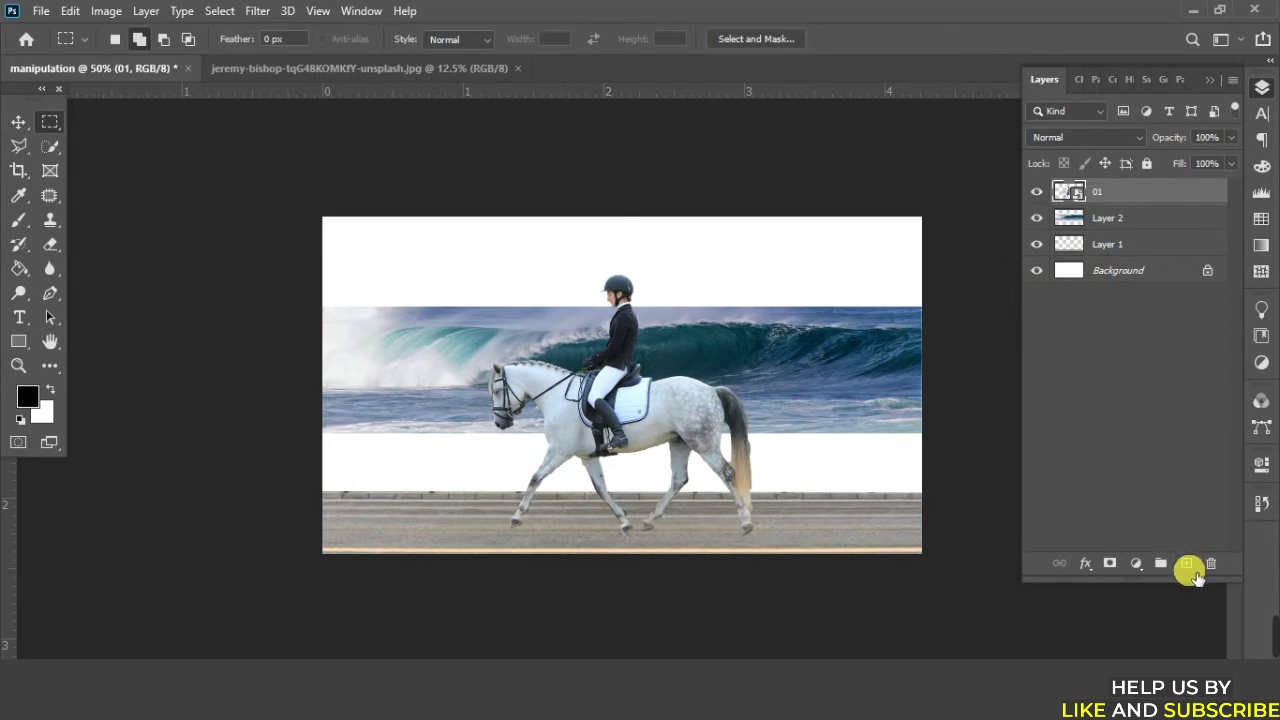
pyautogui.press('F4')
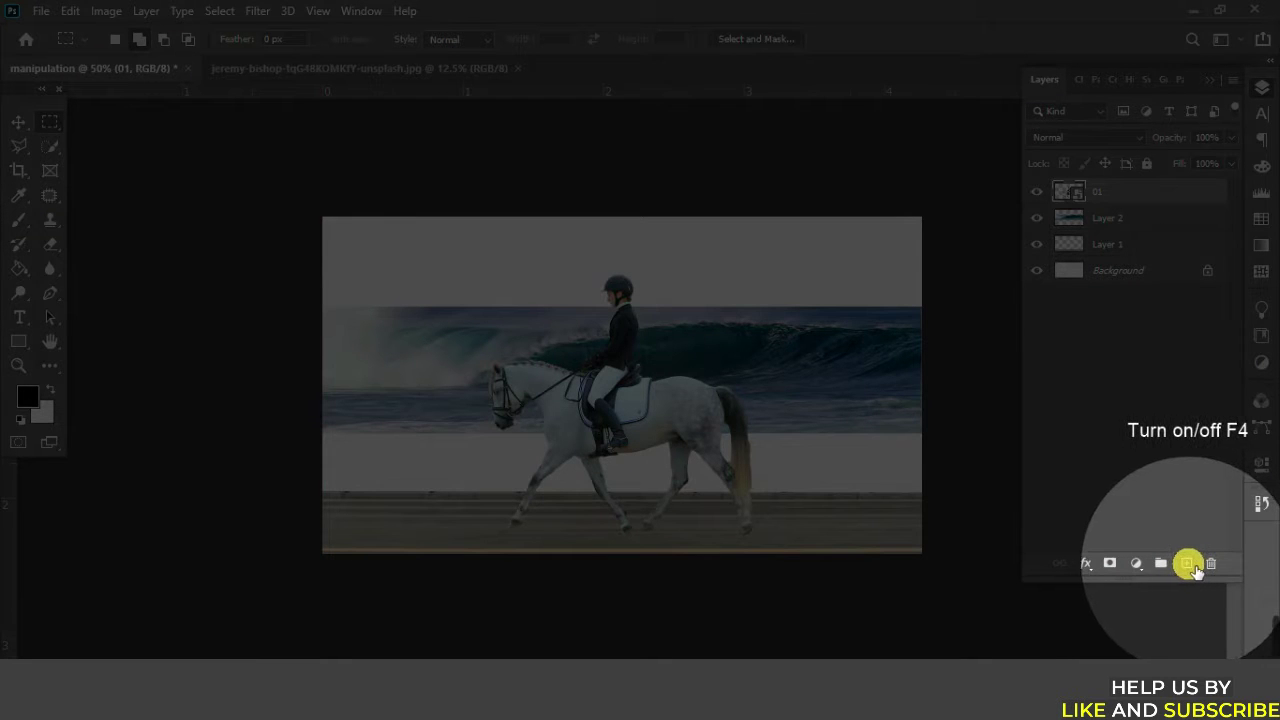
pyautogui.click(1187, 564)
pyautogui.press('F4')
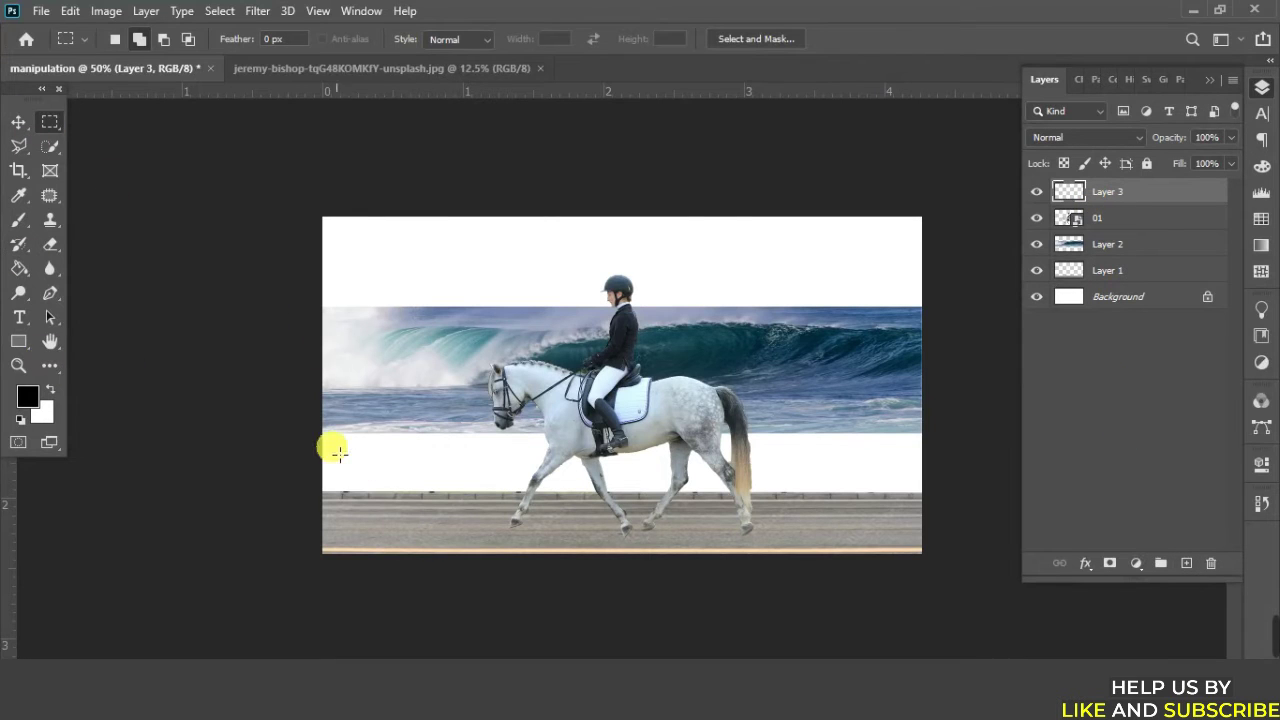
pyautogui.moveTo(324, 434); pyautogui.dragTo(910, 562)
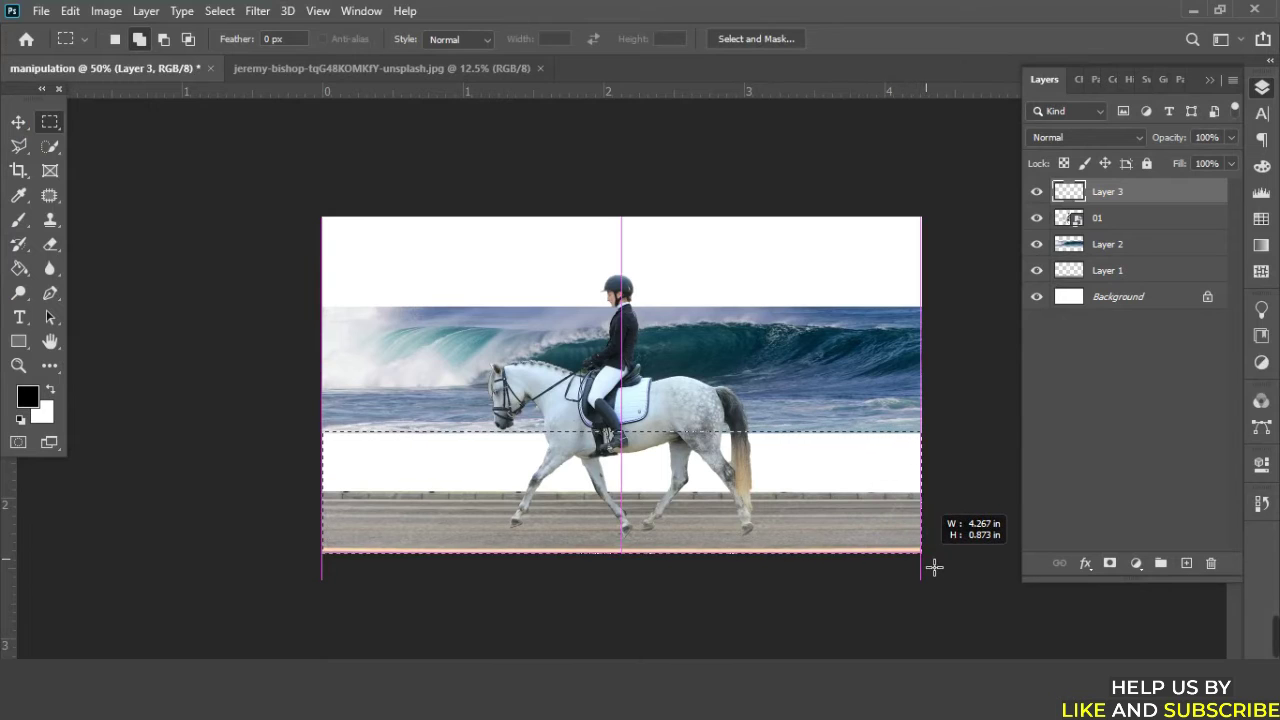
pyautogui.moveTo(910, 562); pyautogui.dragTo(928, 563)
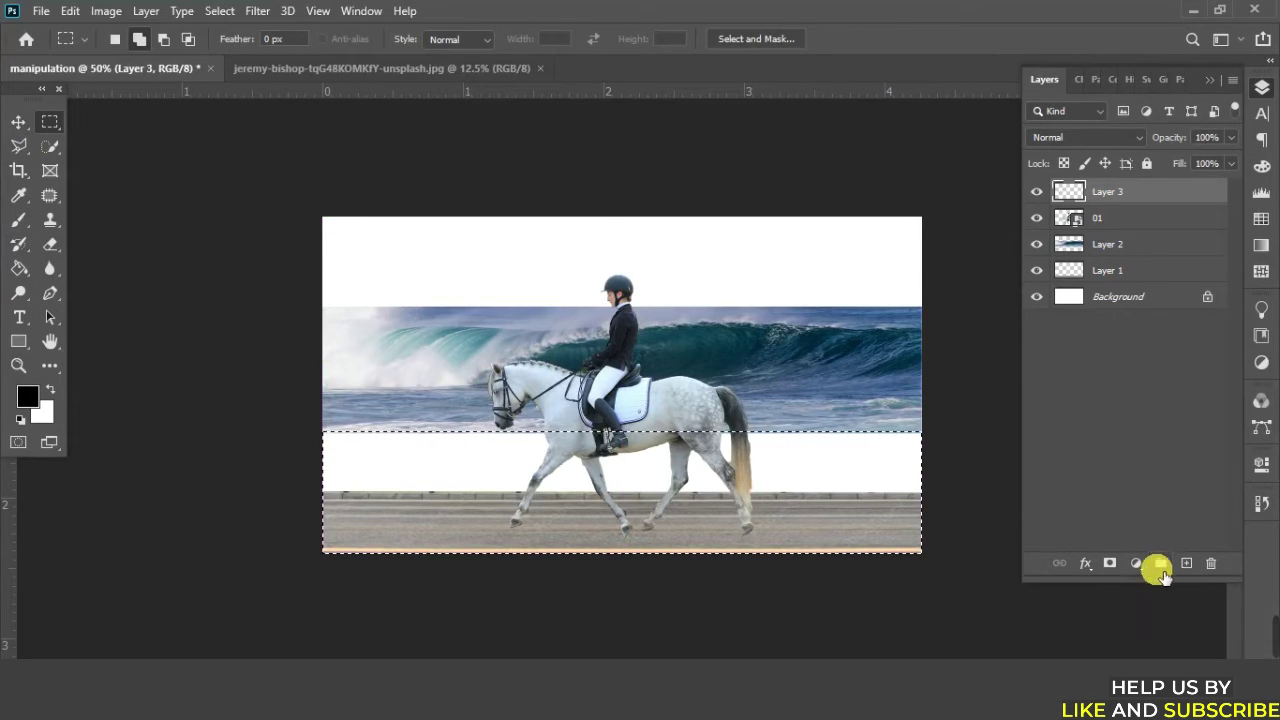
pyautogui.click(1137, 564)
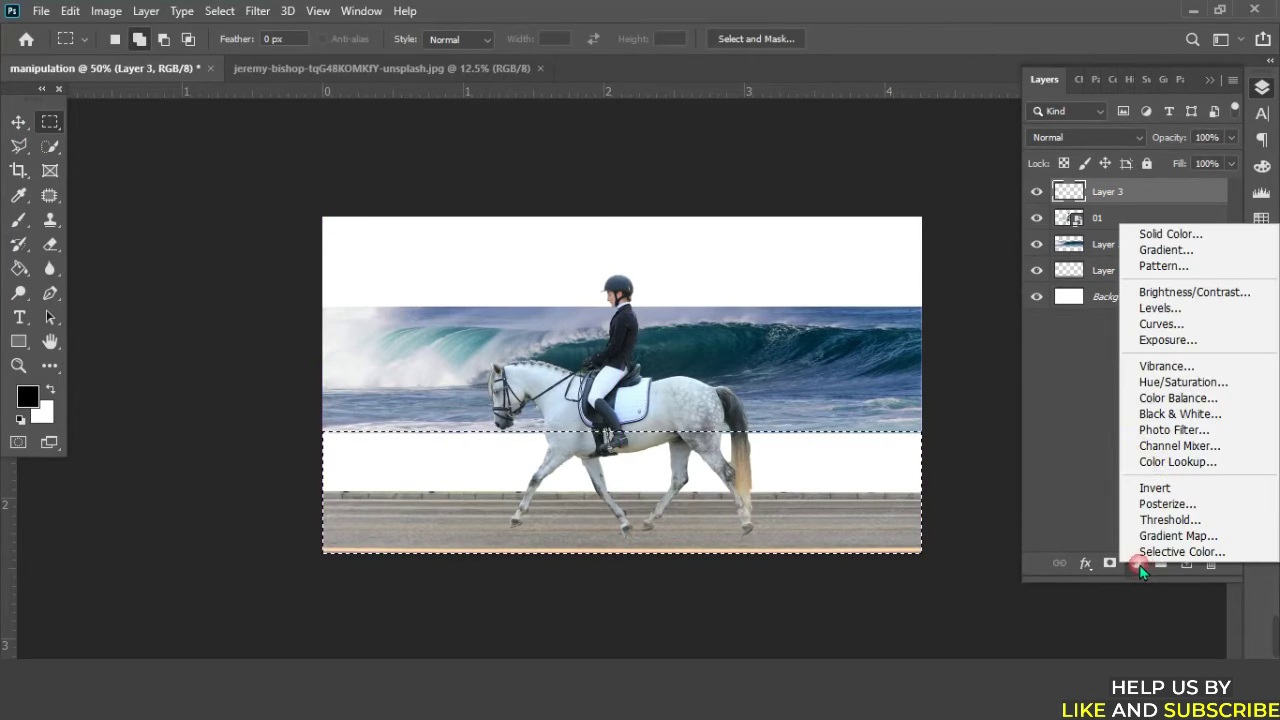
# Add a Color Fill layer with a blue-grey sampled from the sea, at about 82% opacity
pyautogui.click(1150, 233)
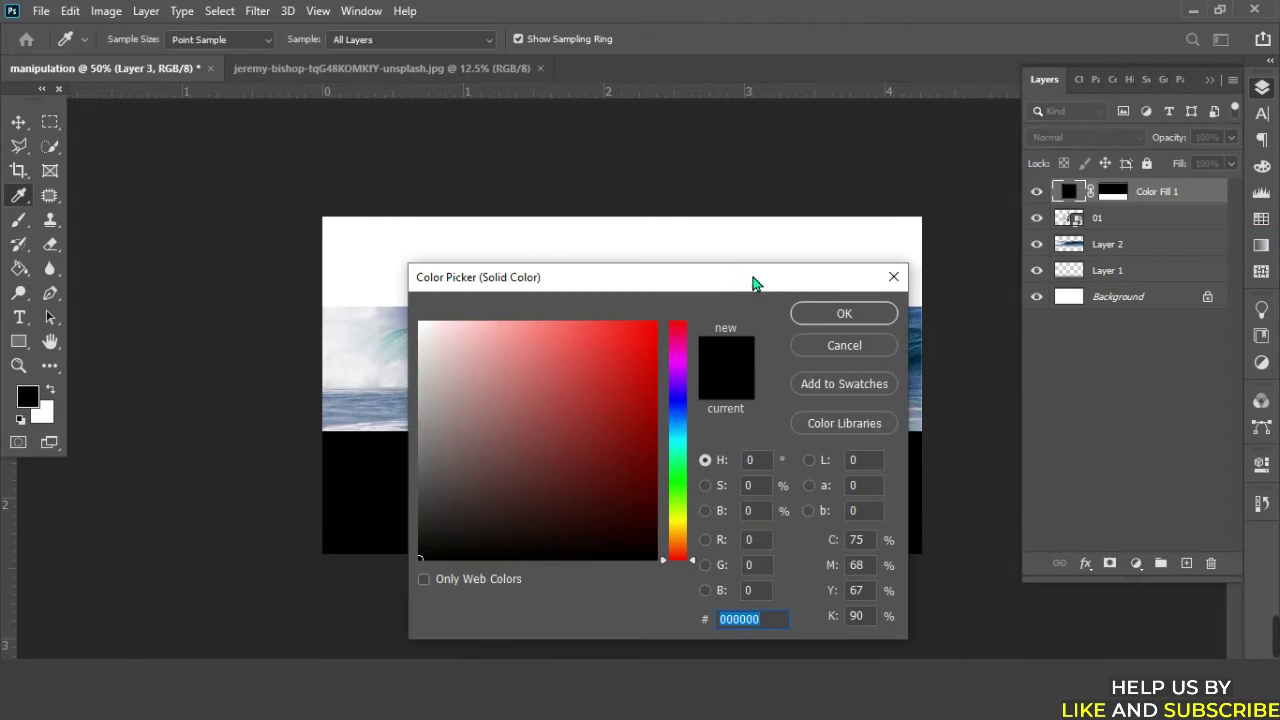
pyautogui.moveTo(757, 280); pyautogui.dragTo(1279, 165)
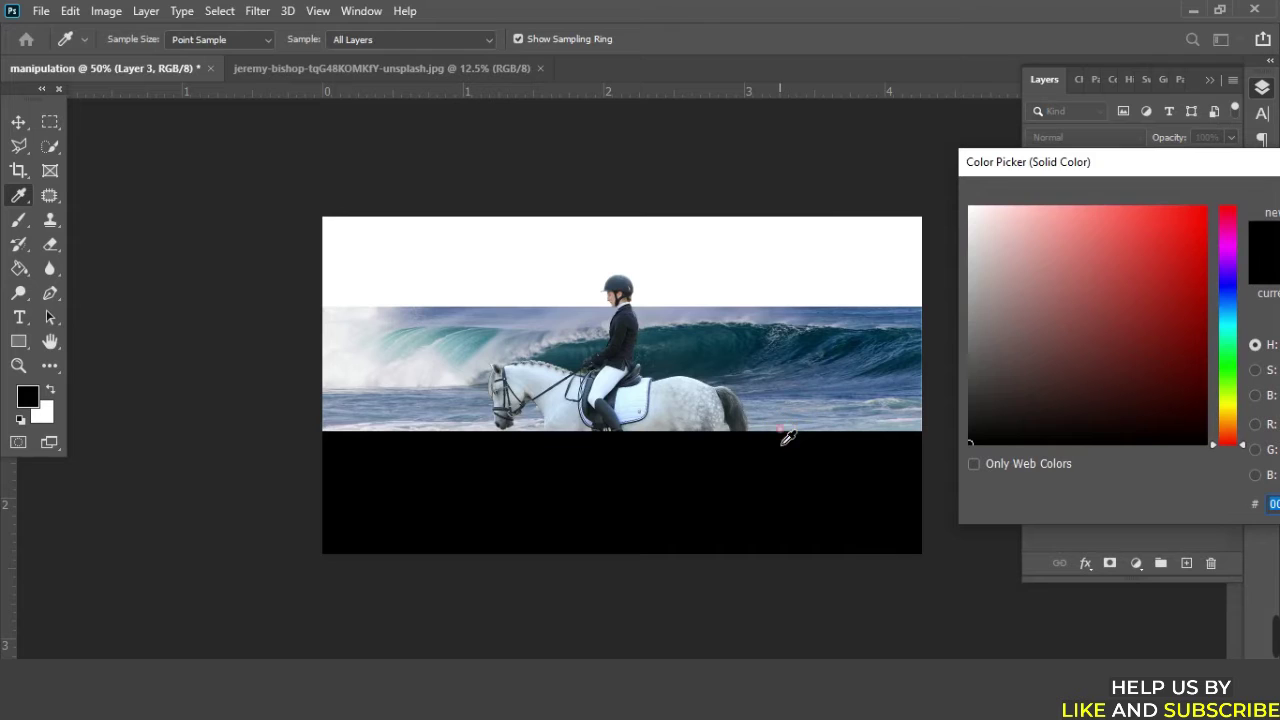
pyautogui.click(781, 432)
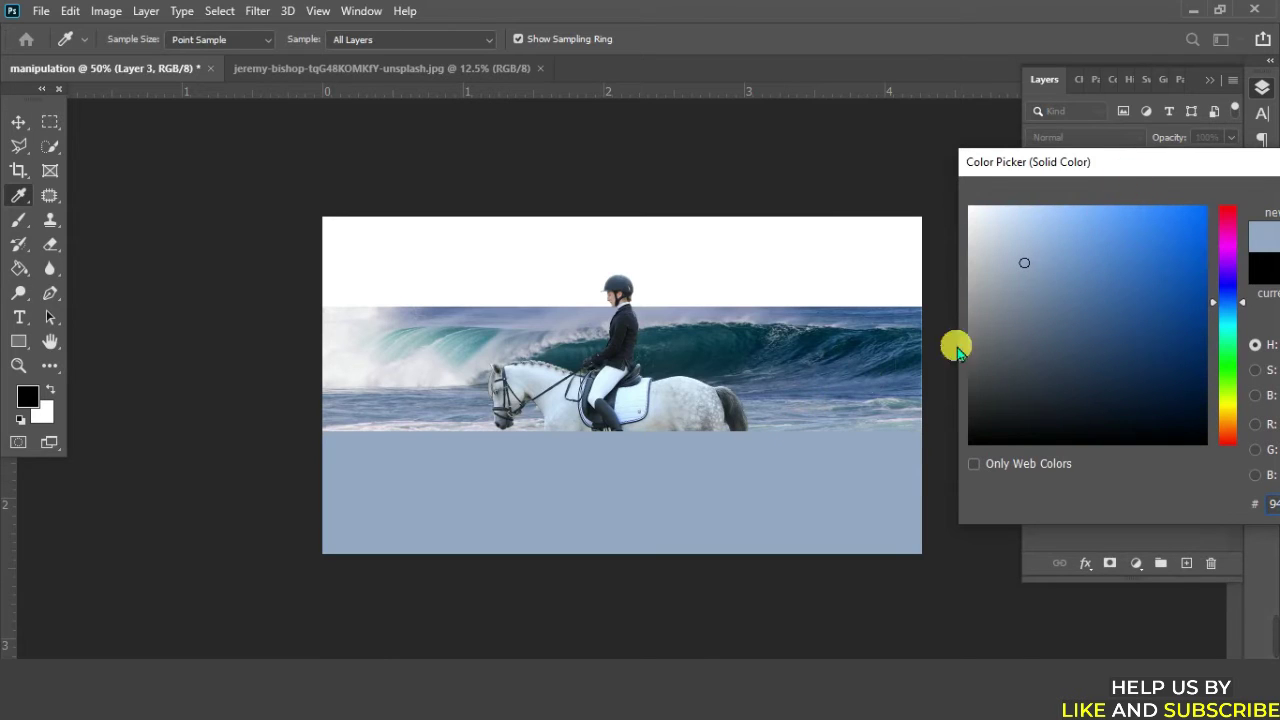
pyautogui.moveTo(1133, 172); pyautogui.dragTo(1016, 215)
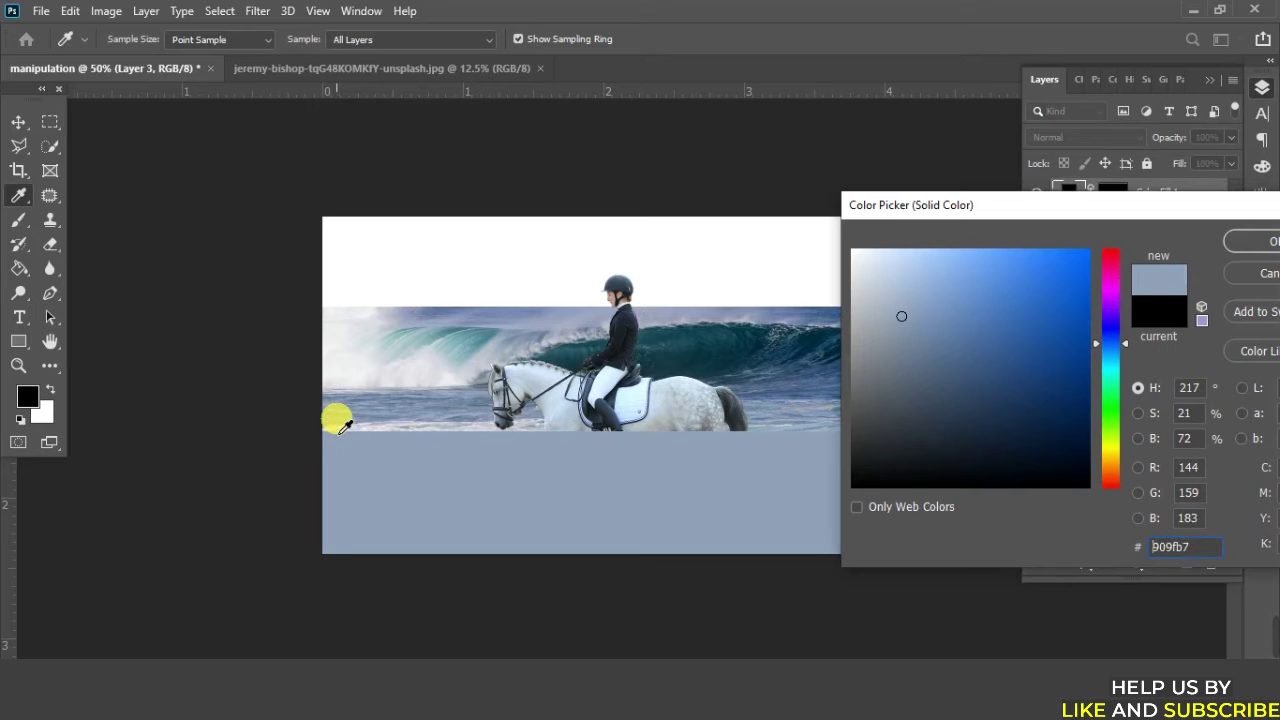
pyautogui.click(790, 440)
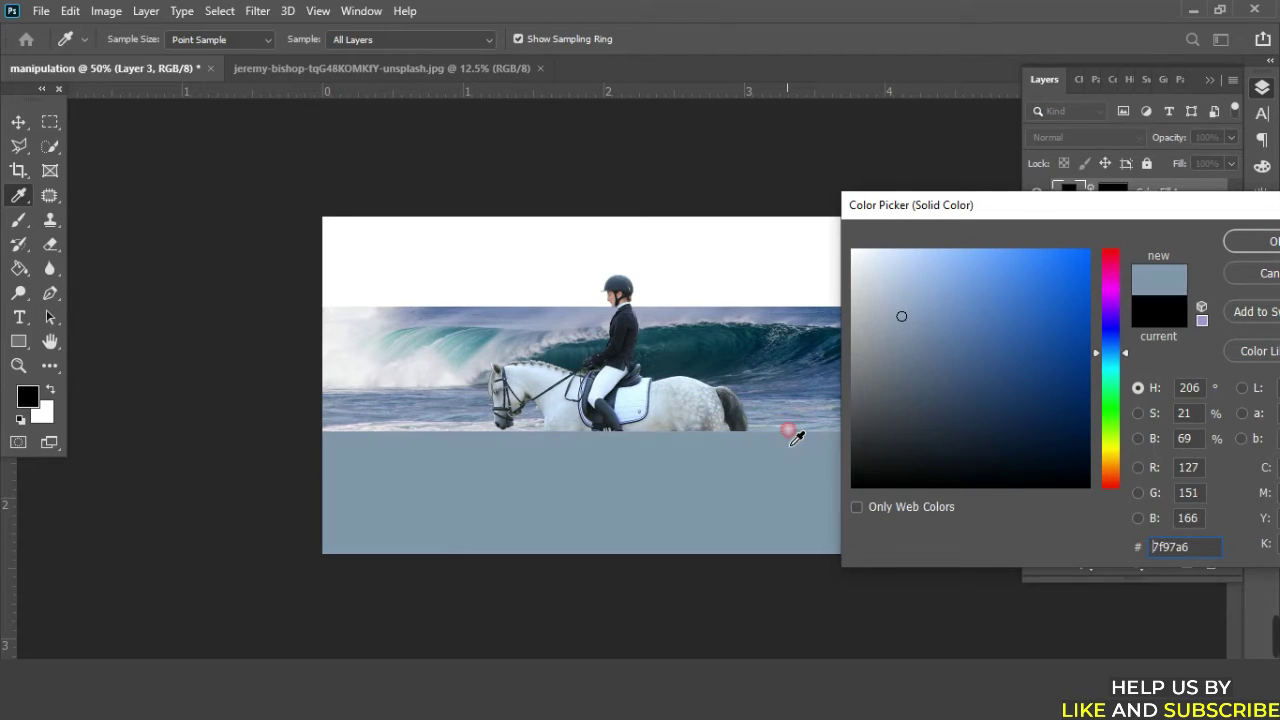
pyautogui.click(1243, 244)
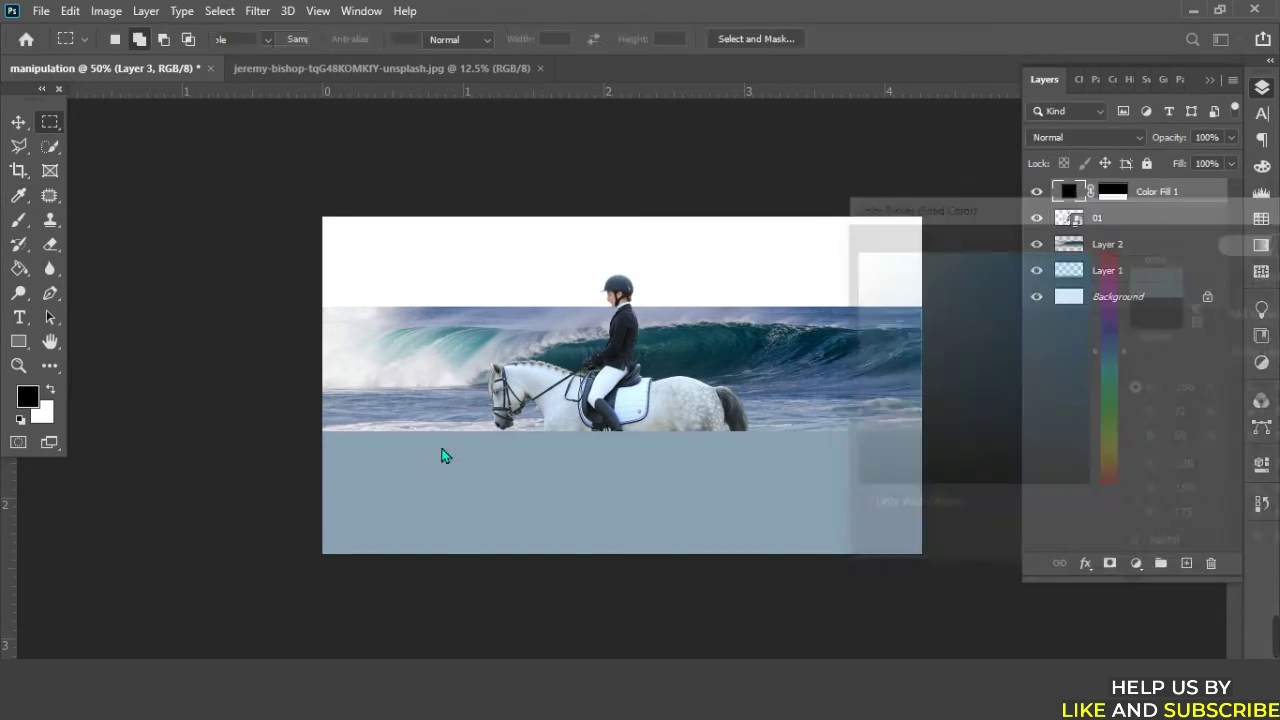
pyautogui.click(1231, 138)
pyautogui.moveTo(1229, 160); pyautogui.dragTo(1221, 165)
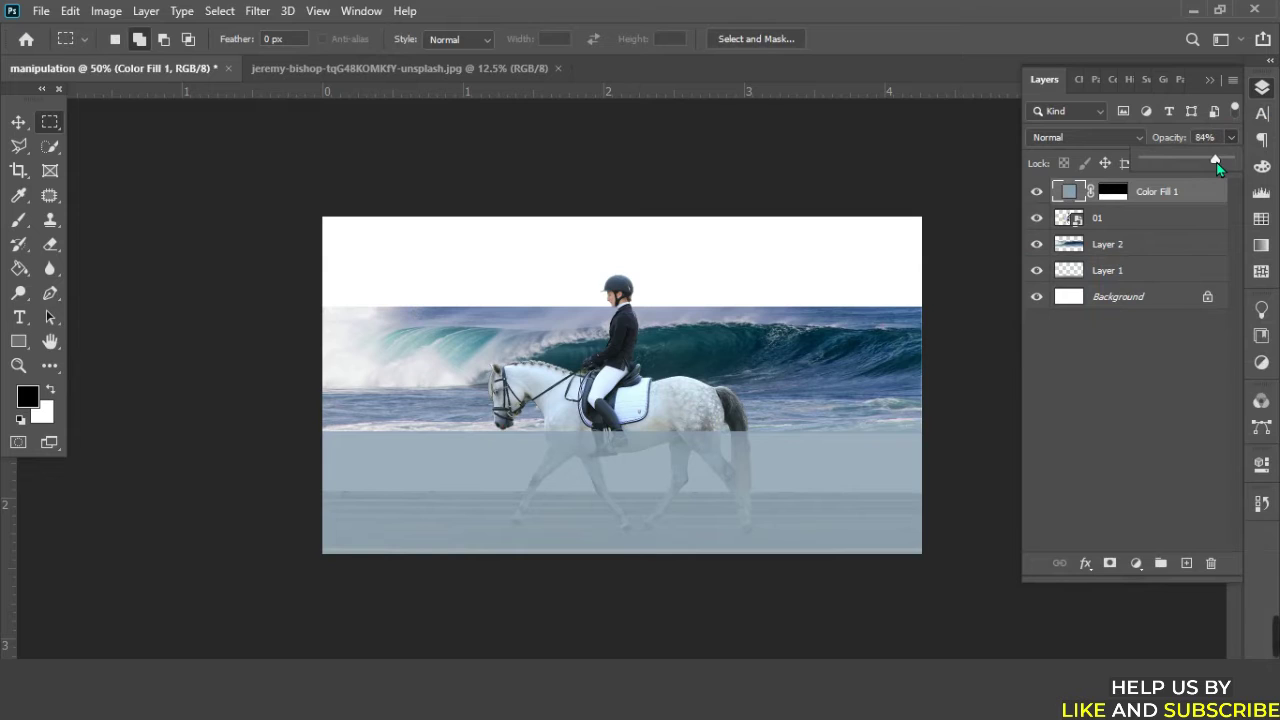
# Target the Color Fill 1 mask with the Brush at 100% opacity and 100% flow
pyautogui.click(1118, 194)
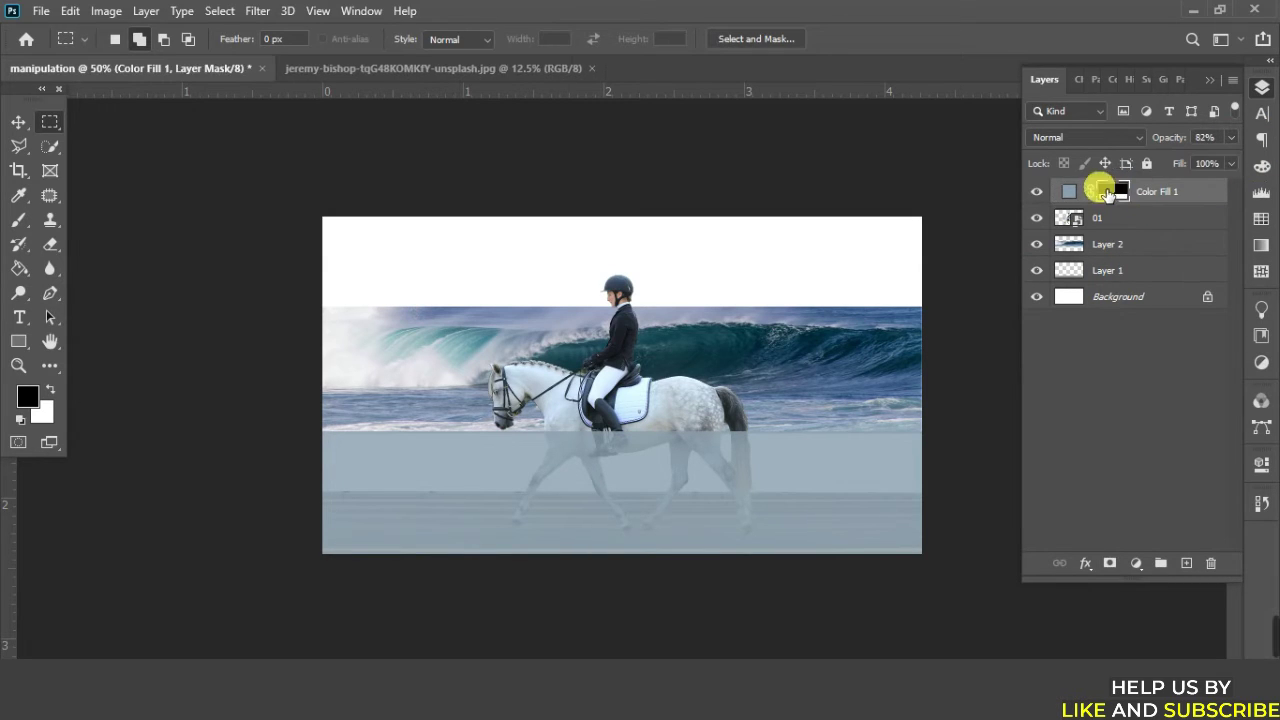
pyautogui.click(19, 220)
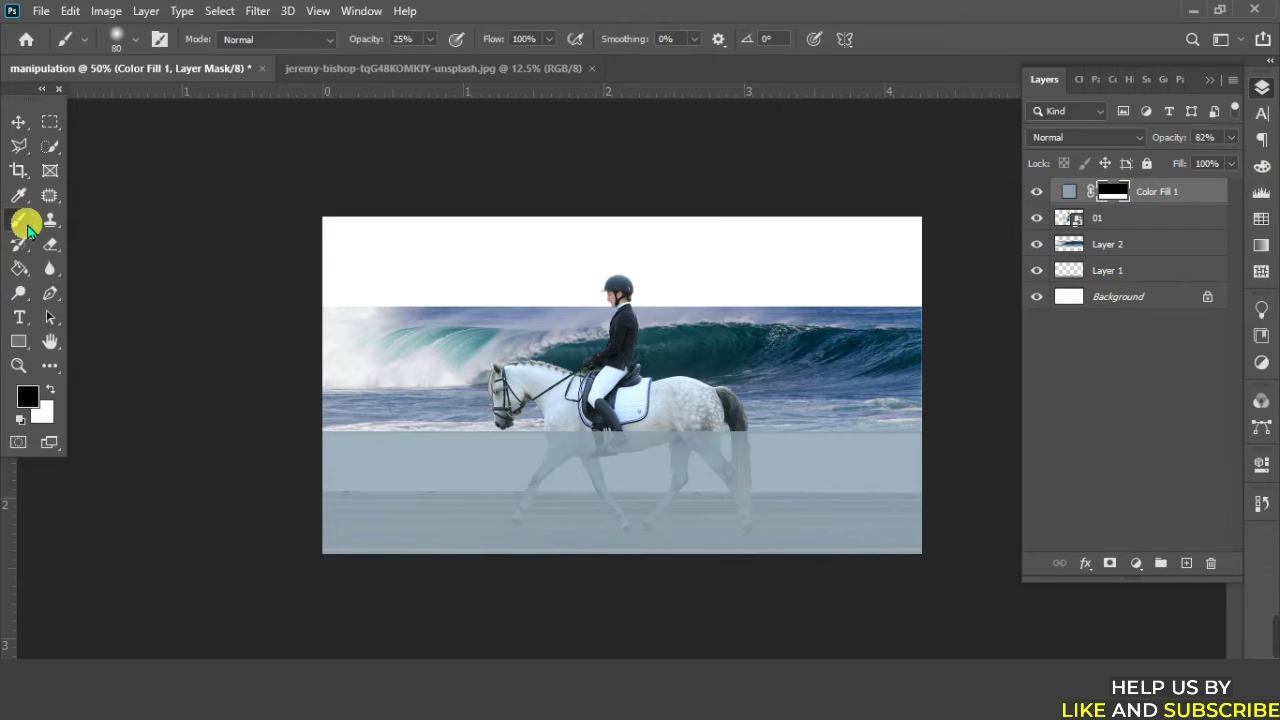
pyautogui.click(429, 39)
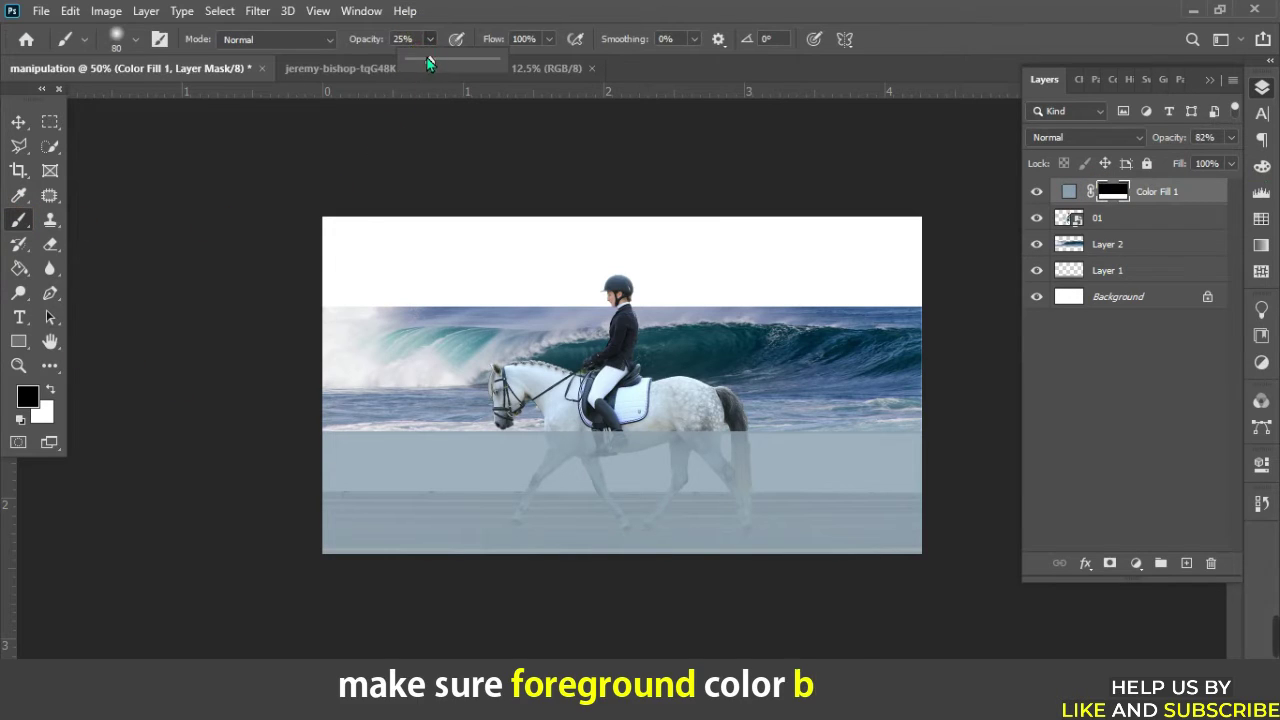
pyautogui.moveTo(423, 58); pyautogui.dragTo(625, 88)
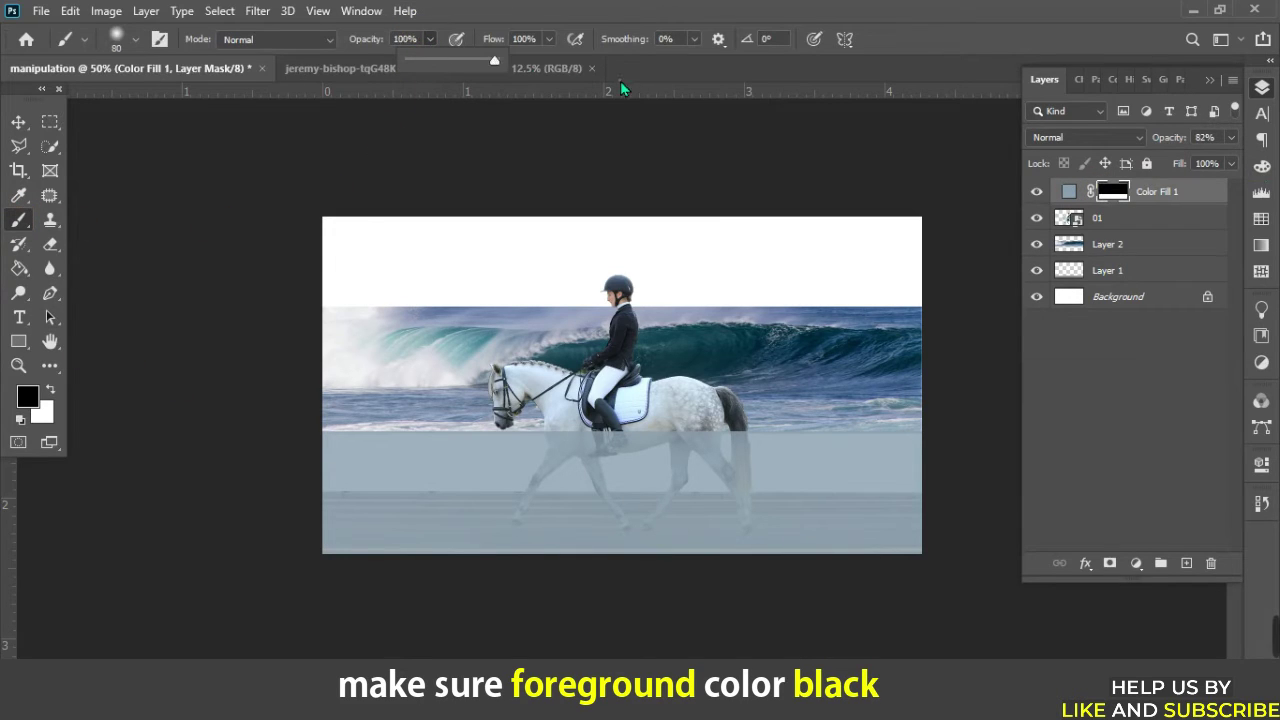
pyautogui.click(549, 40)
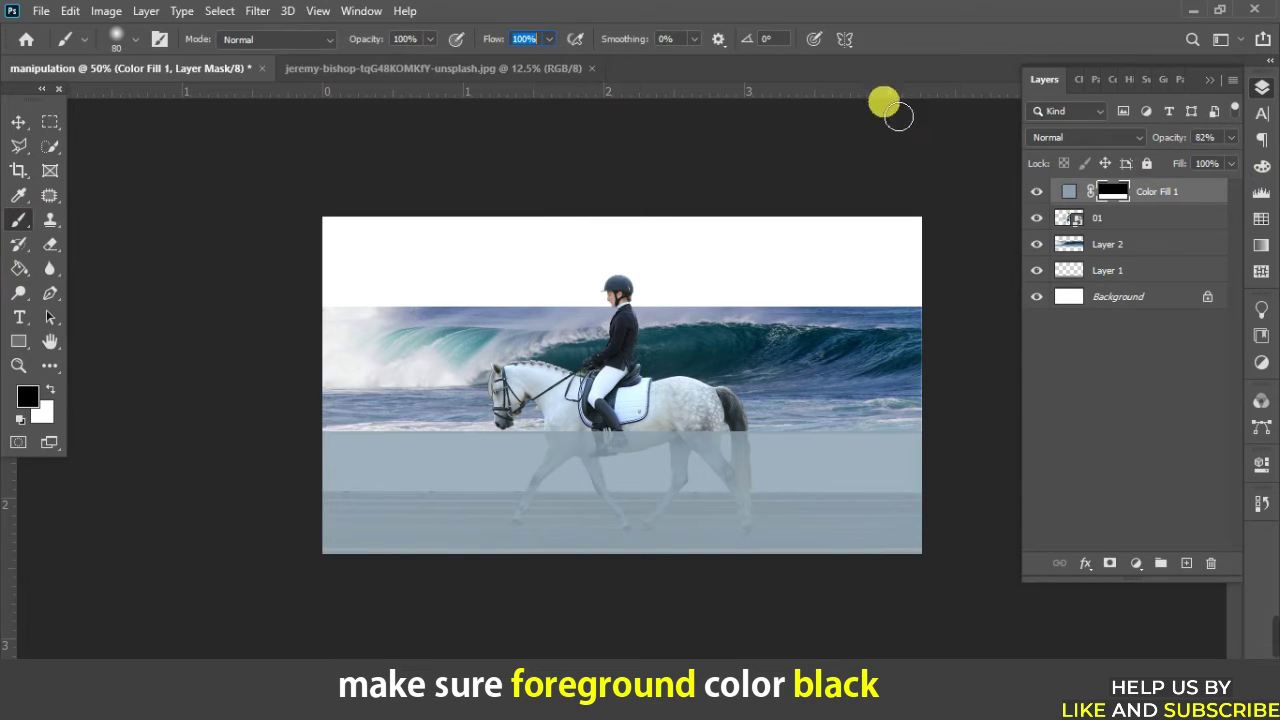
pyautogui.press('Return')
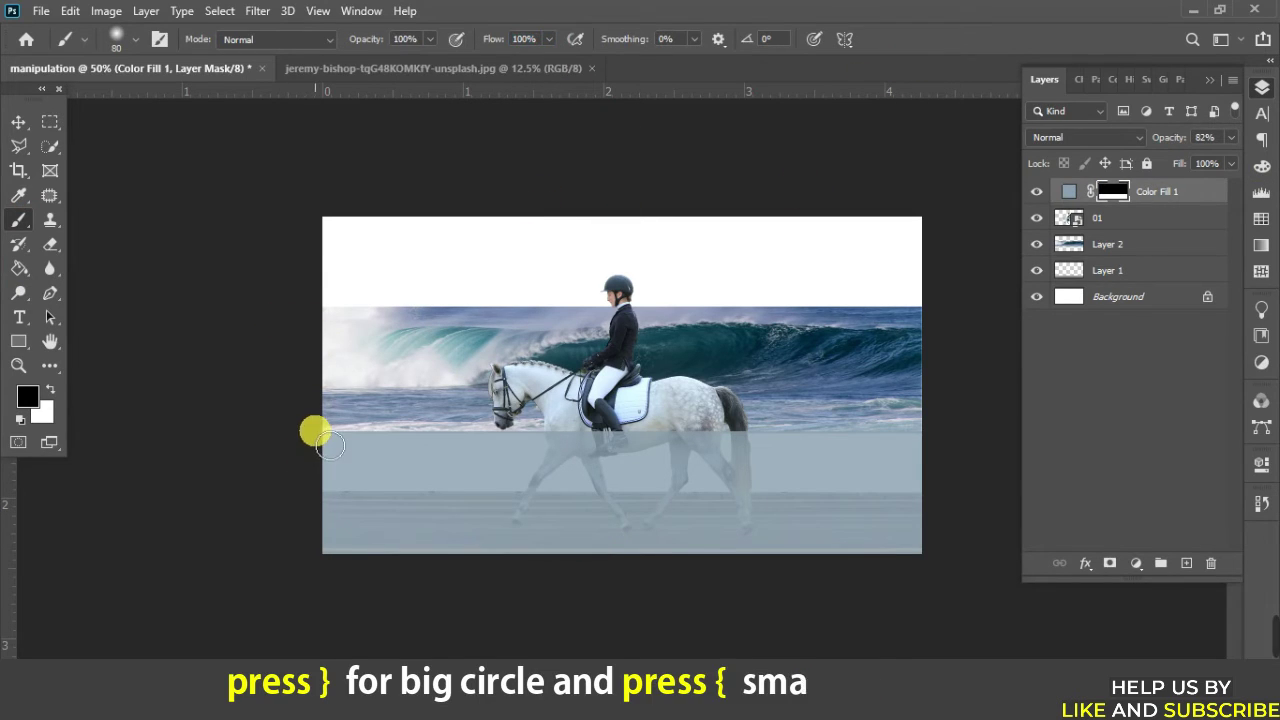
# Fade the grey fill's left edge on the mask at lower brush opacity, undoing one stroke
pyautogui.moveTo(347, 442); pyautogui.dragTo(395, 446)
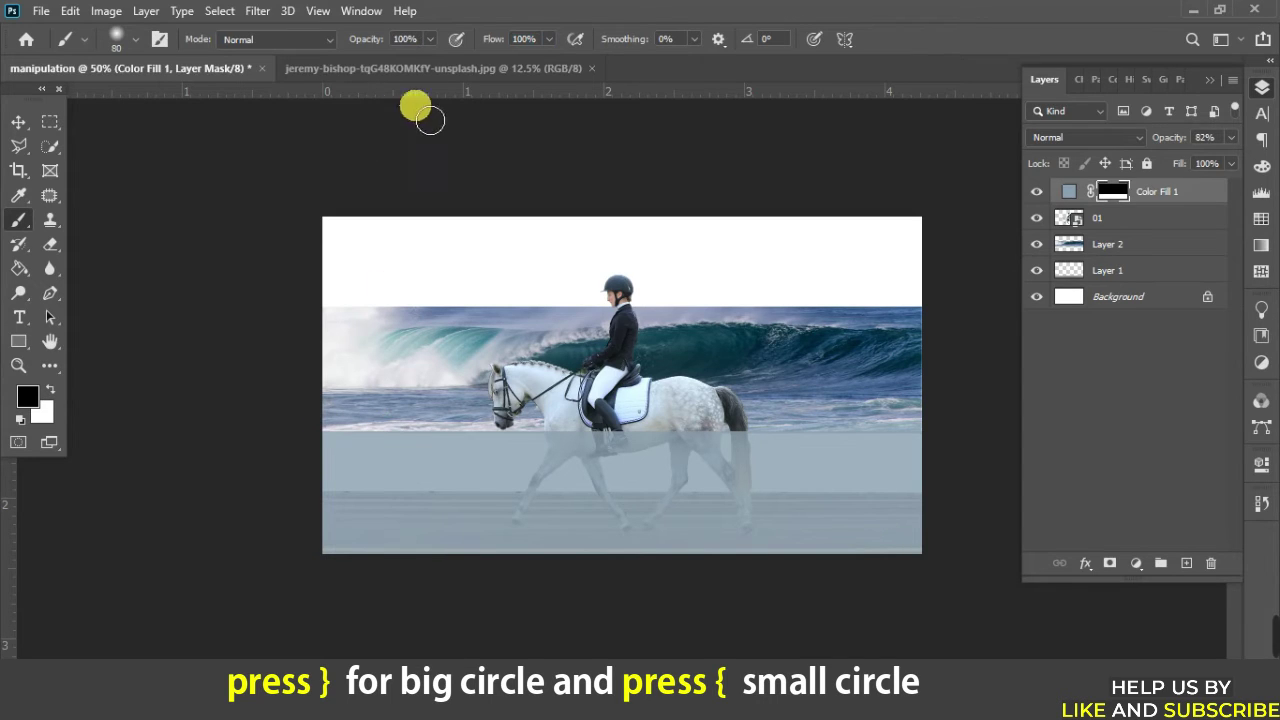
pyautogui.click(429, 39)
pyautogui.moveTo(431, 66); pyautogui.dragTo(381, 78)
pyautogui.moveTo(340, 440)
pyautogui.mouseDown()
pyautogui.moveTo(351, 431)
pyautogui.moveTo(401, 453)
pyautogui.mouseUp()
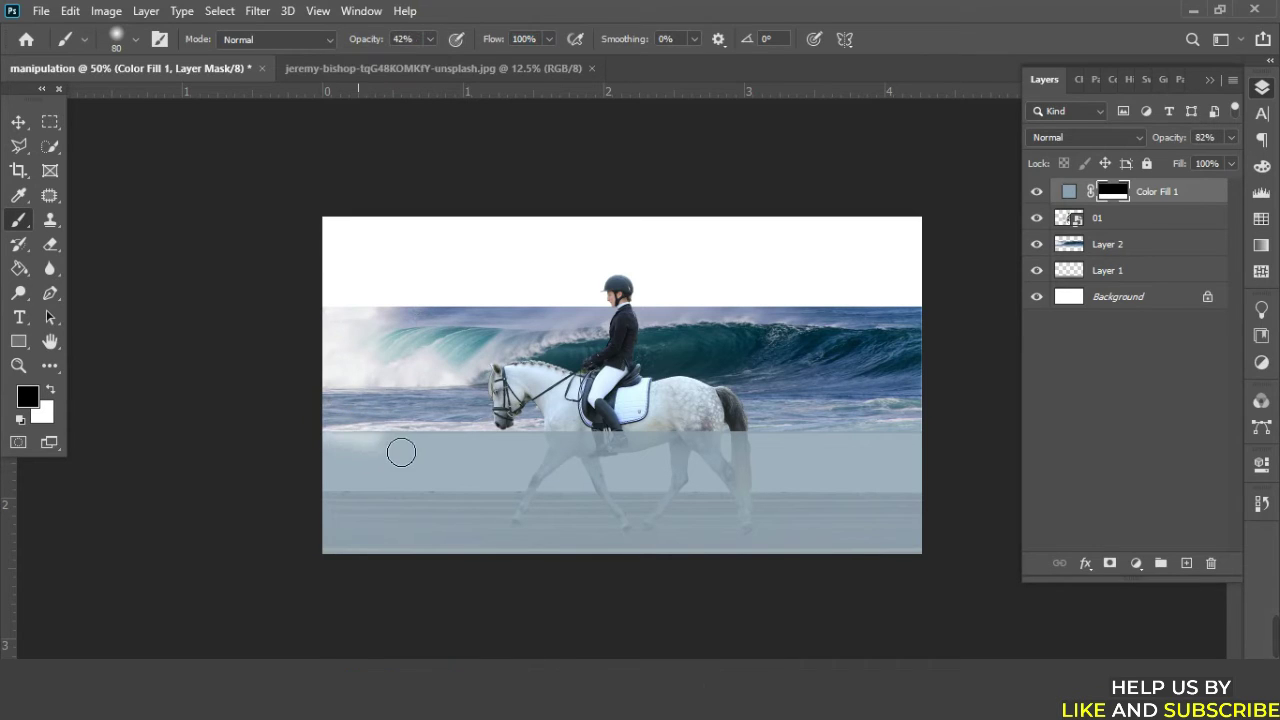
pyautogui.hotkey('ctrl', 'z')
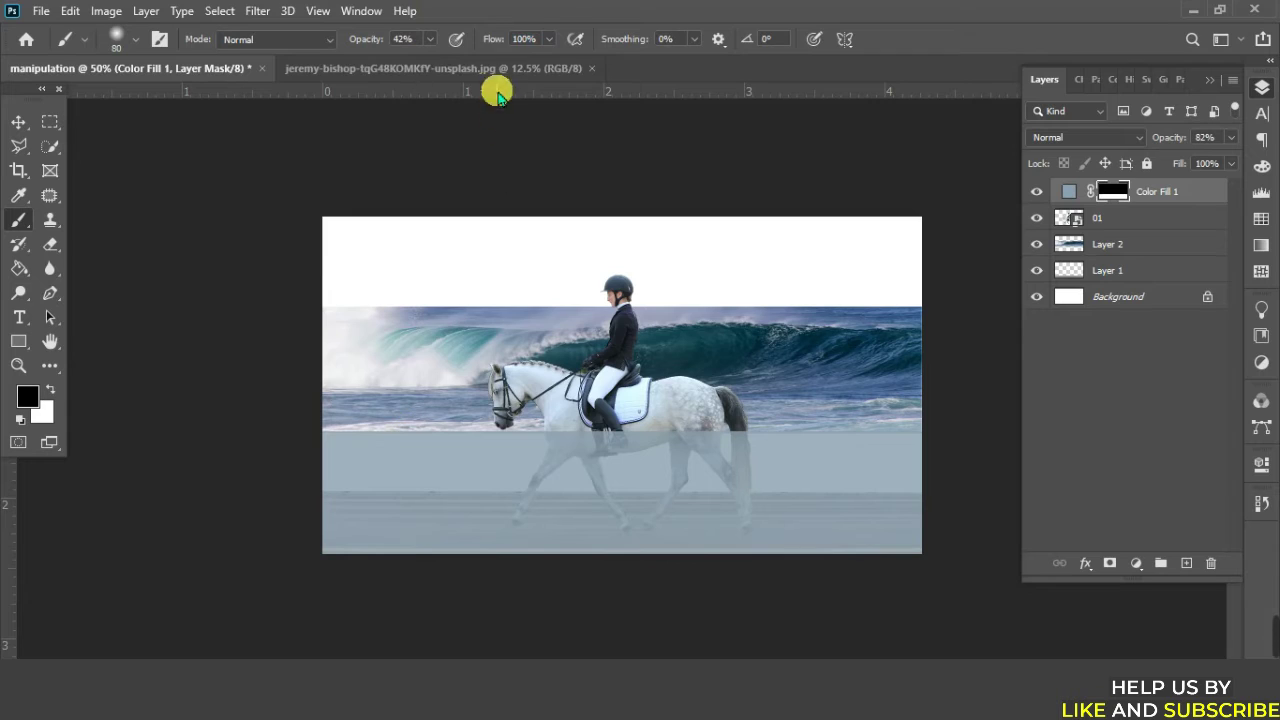
# At 28% brush opacity, softly fade the fill over the horse's hind legs and lower right
pyautogui.click(430, 39)
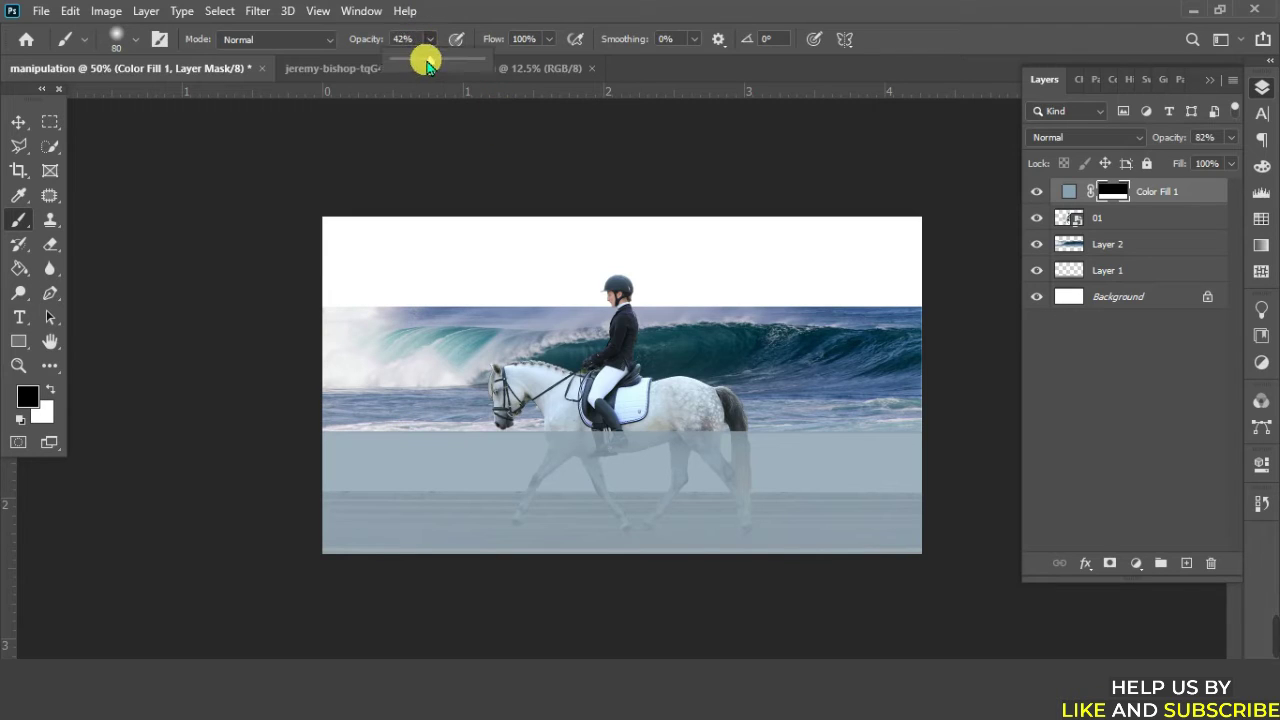
pyautogui.moveTo(380, 440)
pyautogui.mouseDown()
pyautogui.moveTo(337, 437)
pyautogui.moveTo(382, 441)
pyautogui.mouseUp()
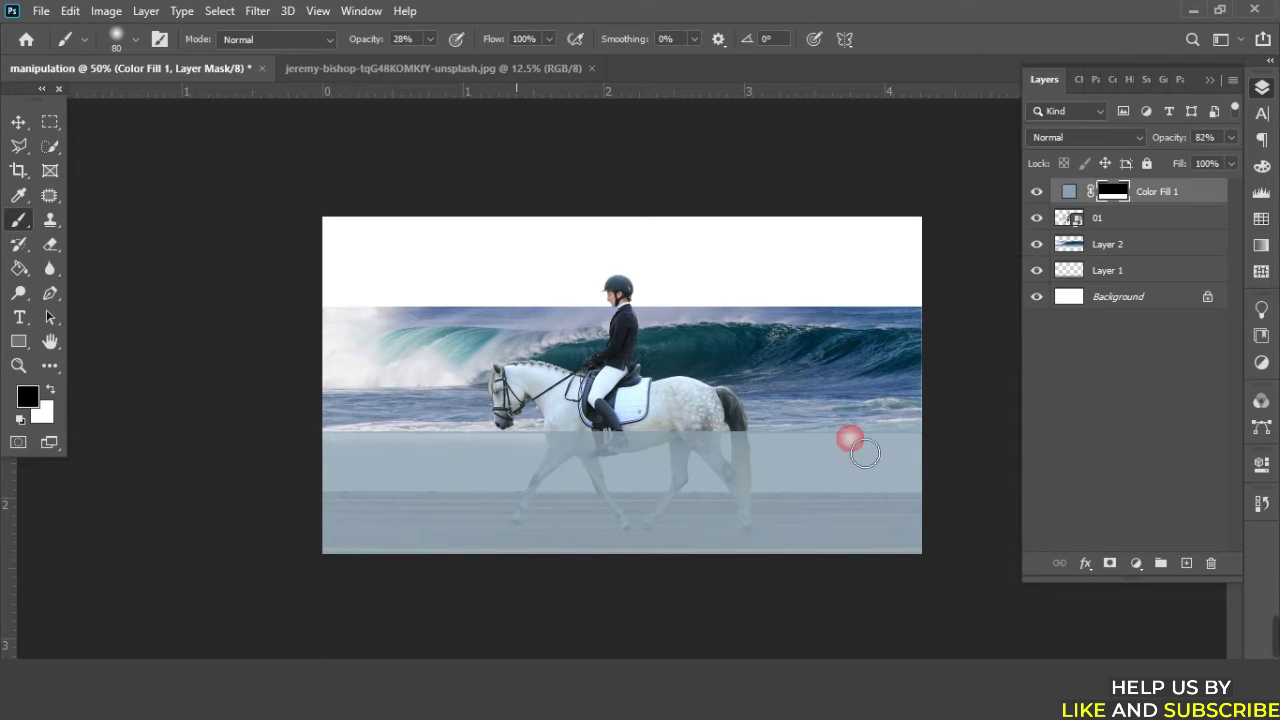
pyautogui.moveTo(848, 437); pyautogui.dragTo(776, 446)
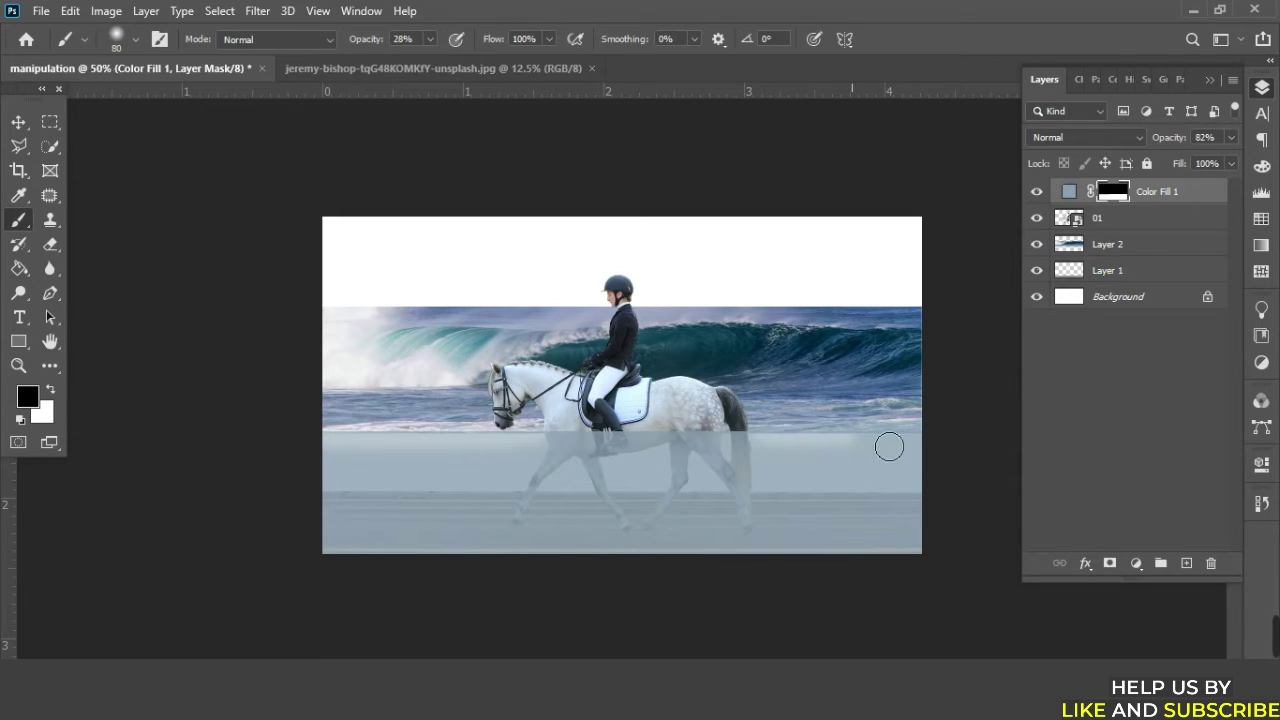
pyautogui.moveTo(869, 516); pyautogui.dragTo(884, 529)
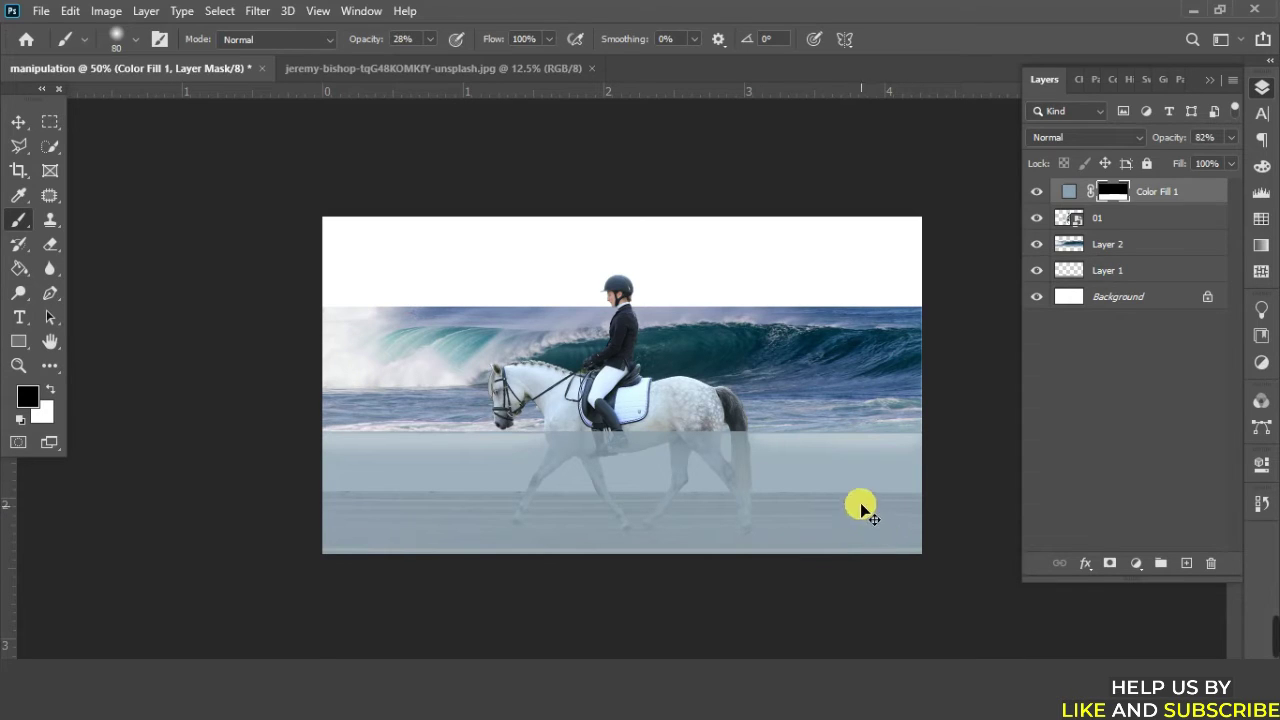
pyautogui.click(429, 41)
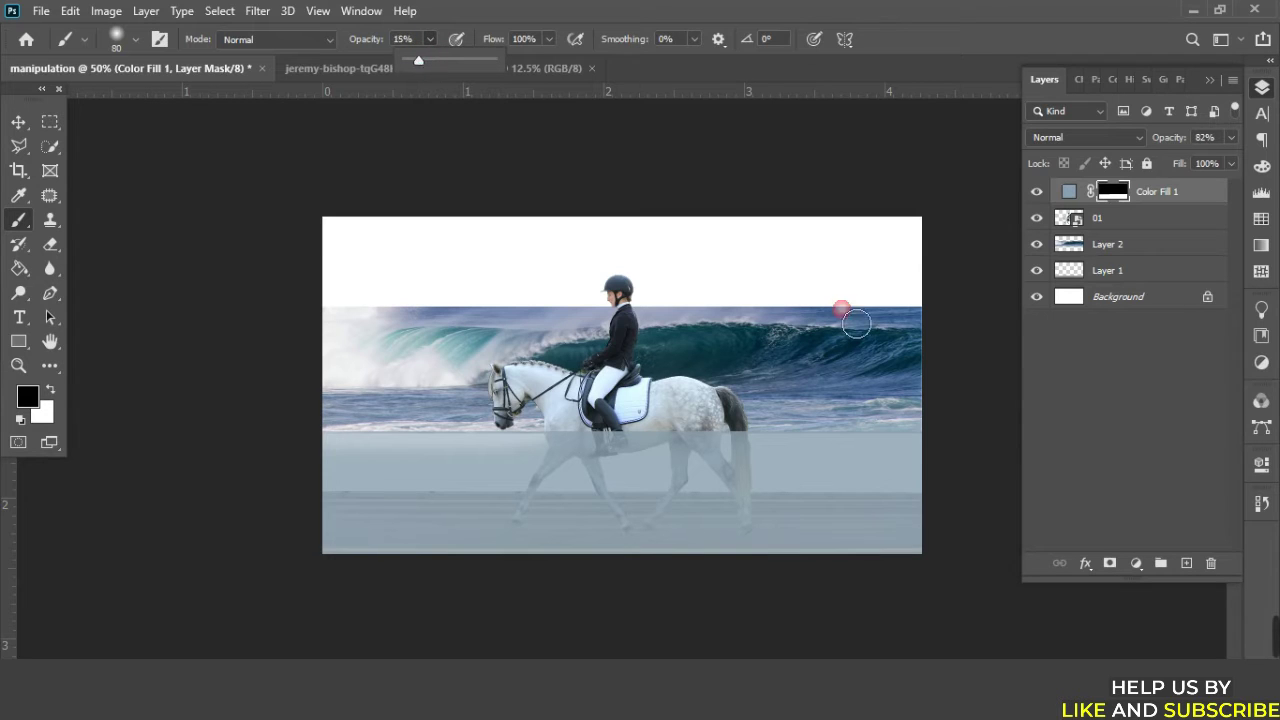
pyautogui.click(785, 432)
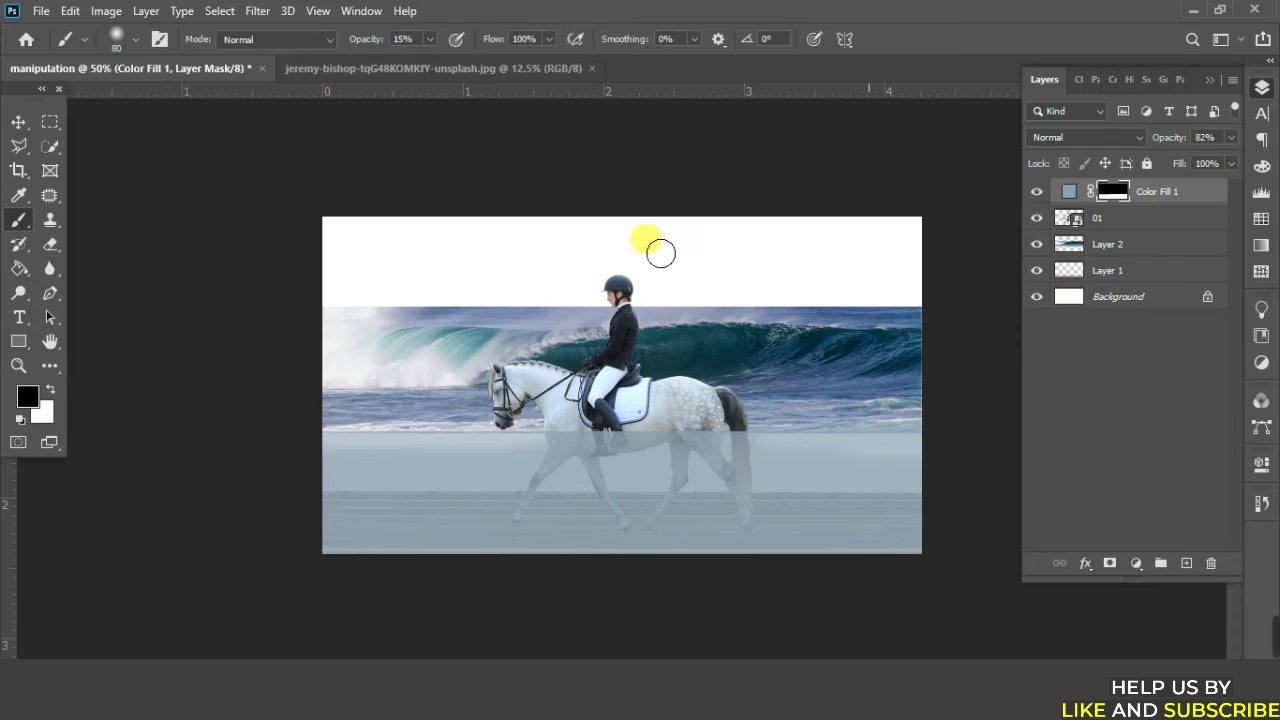
pyautogui.click(18, 121)
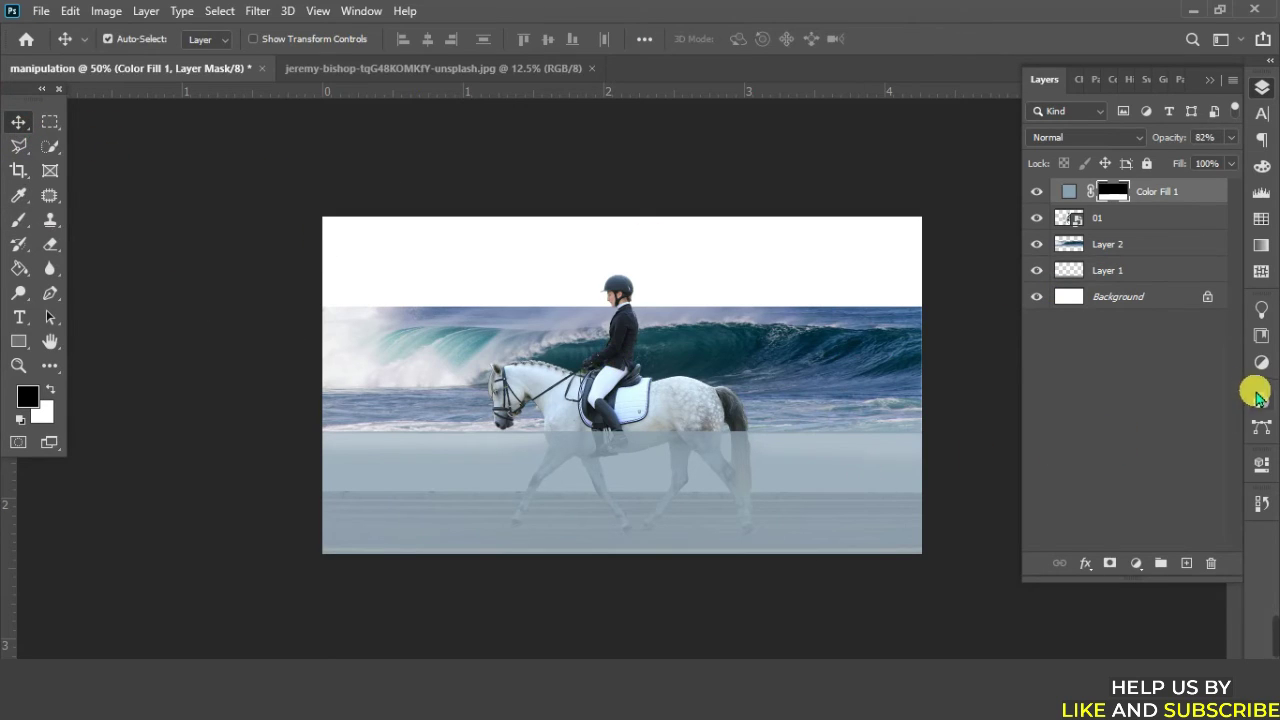
# Mask Layer 2 and brush-fade the wave's lower water edge from the left to the horse's legs
pyautogui.click(1129, 241)
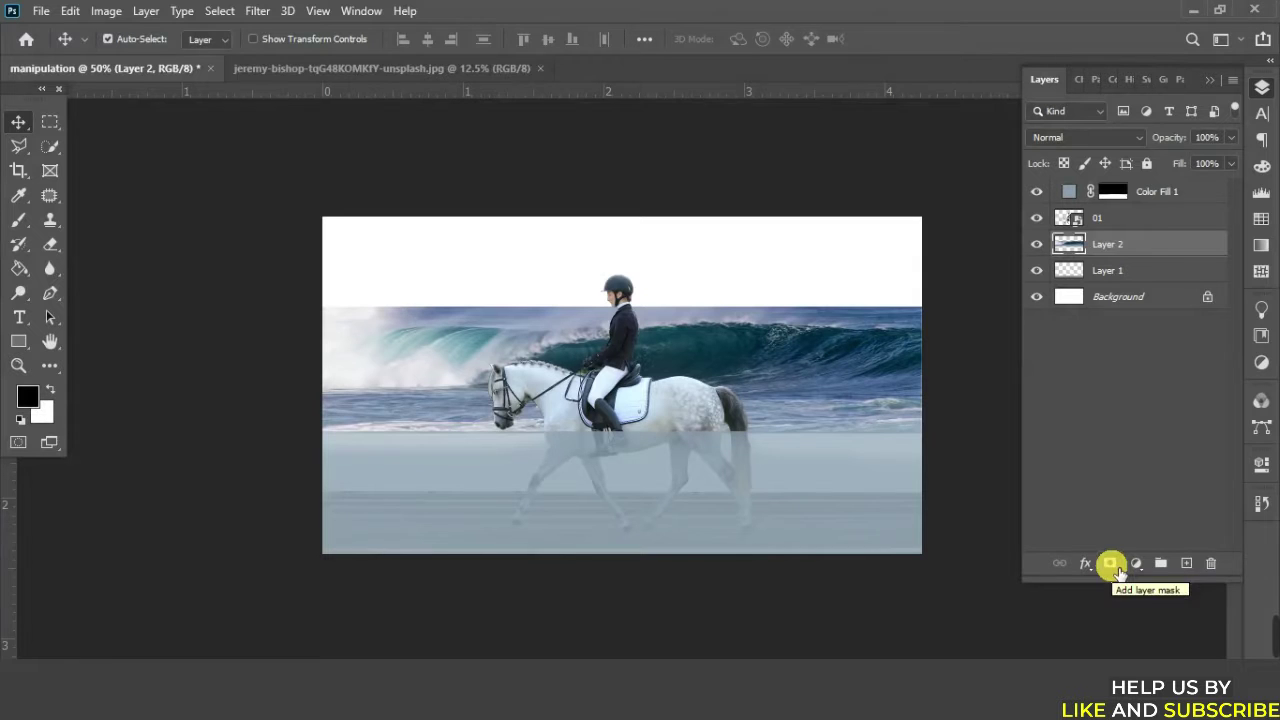
pyautogui.click(1111, 564)
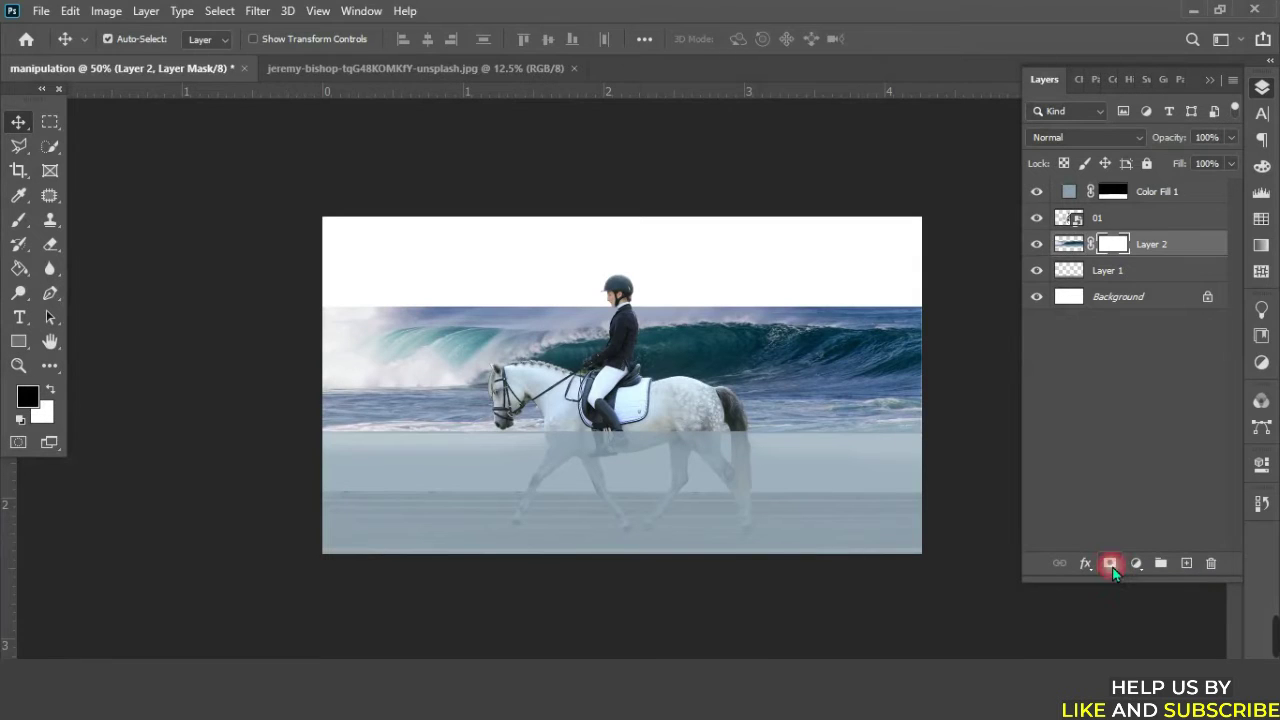
pyautogui.click(18, 220)
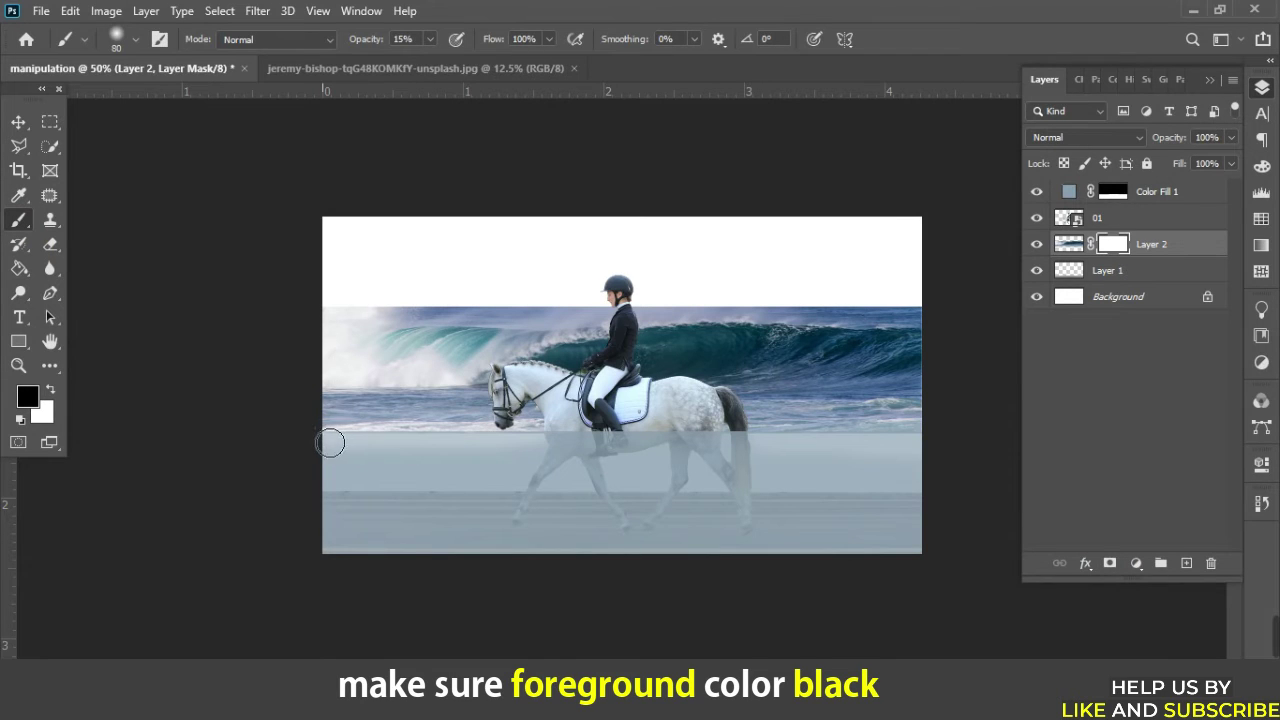
pyautogui.click(523, 434)
pyautogui.click(749, 434)
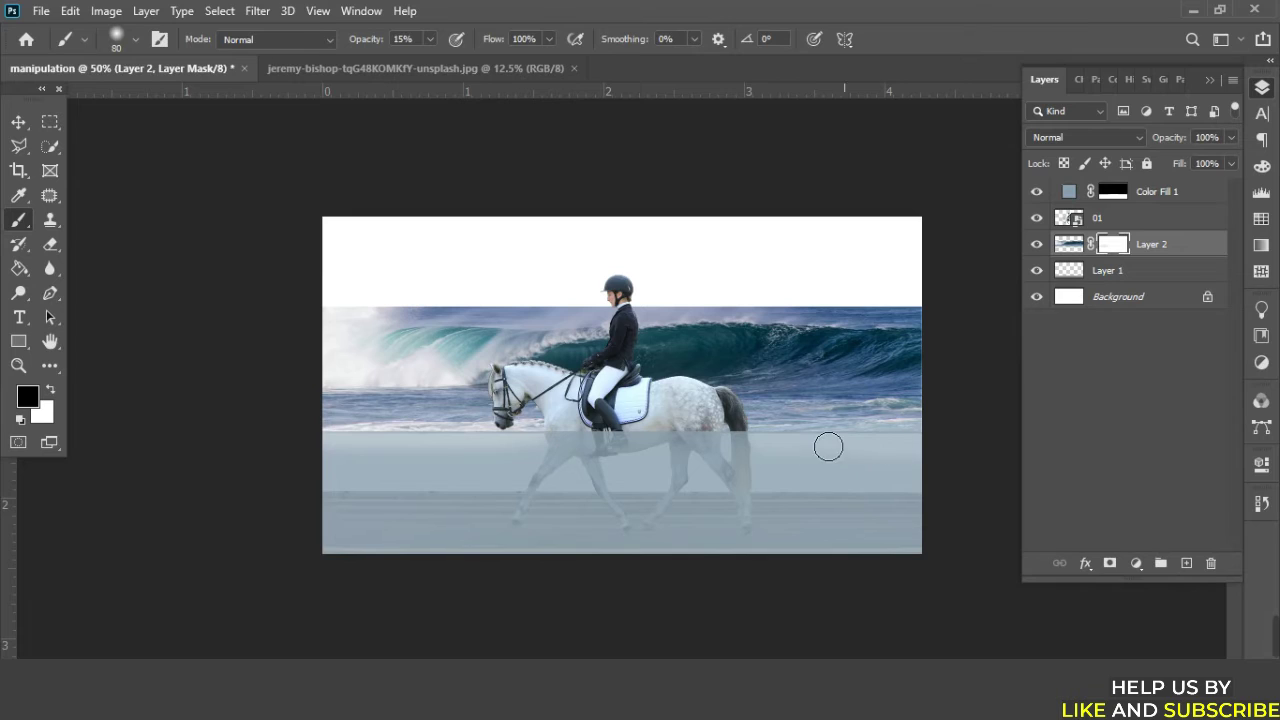
pyautogui.click(394, 451)
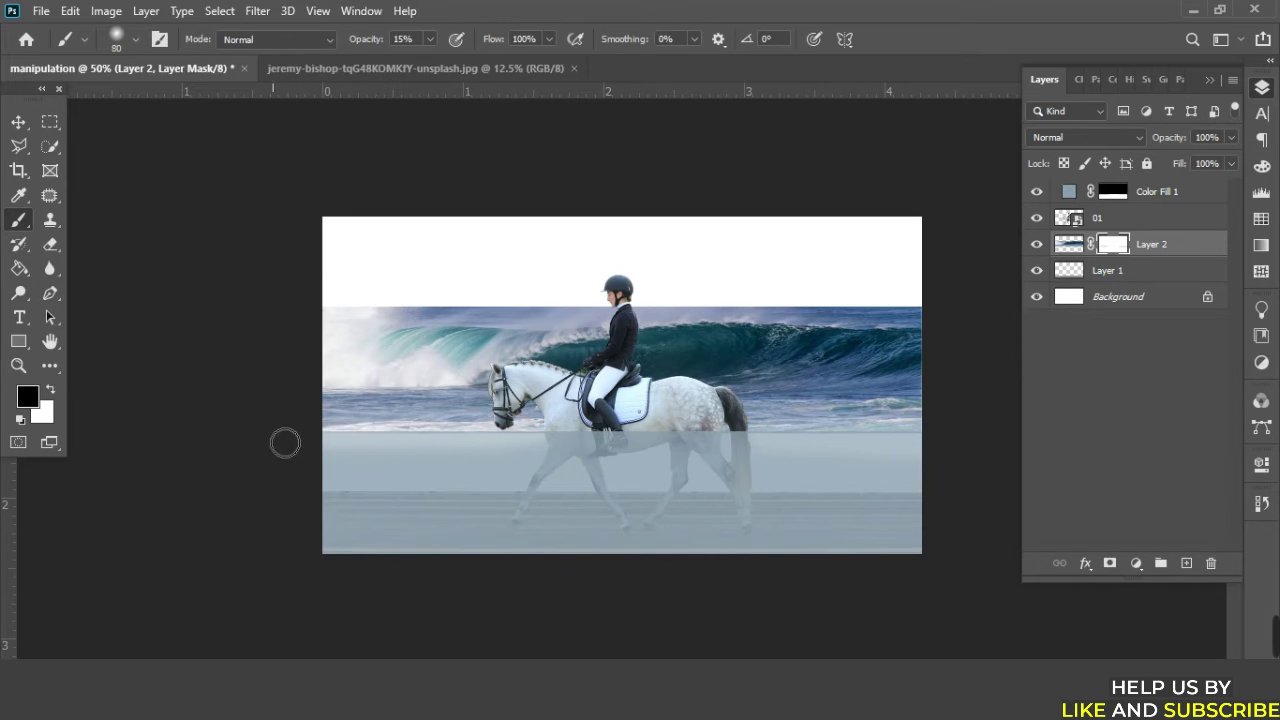
pyautogui.click(244, 448)
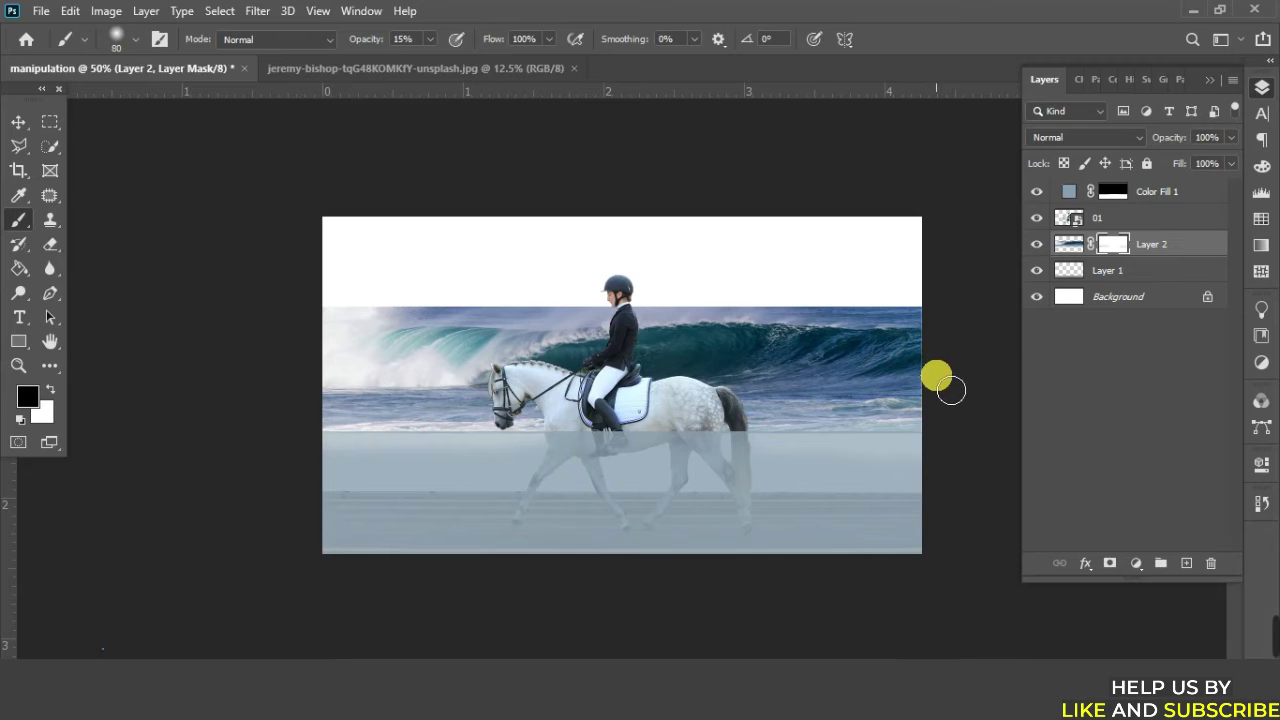
pyautogui.click(18, 122)
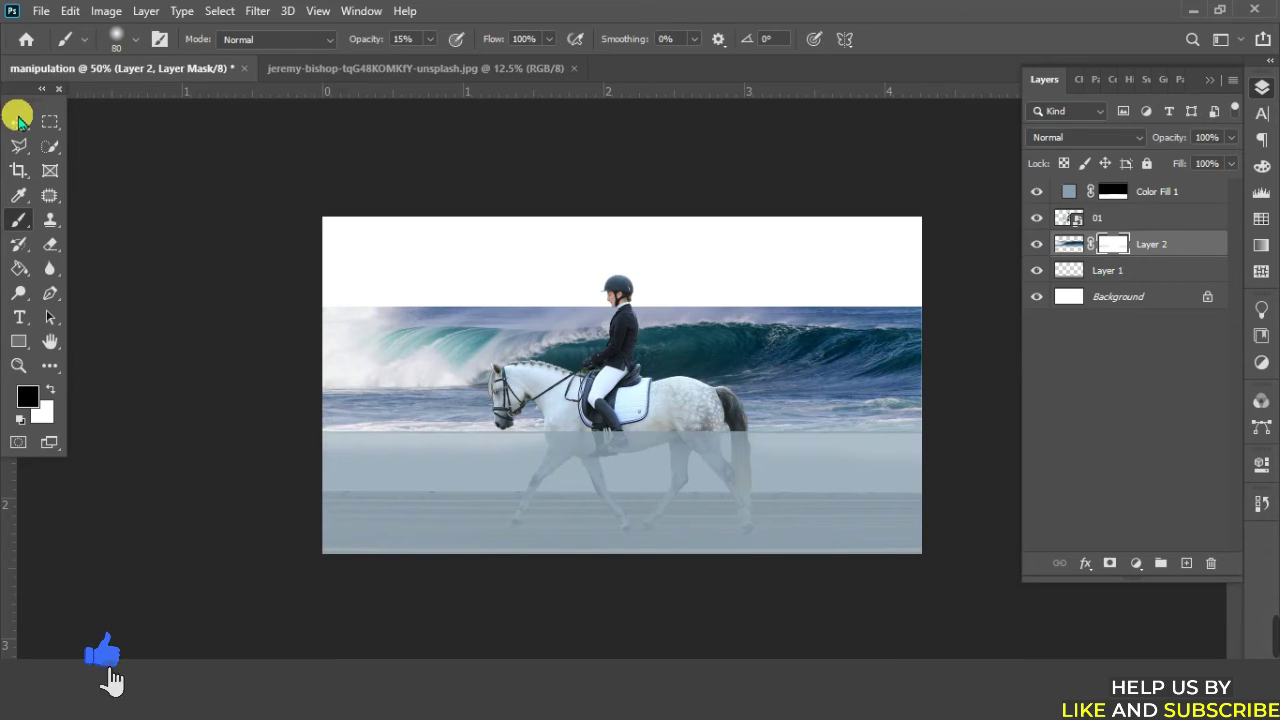
# Free-transform Layer 2 to about 92% height from the top, then select the Background layer
pyautogui.click(737, 341)
pyautogui.hotkey('ctrl', 't')
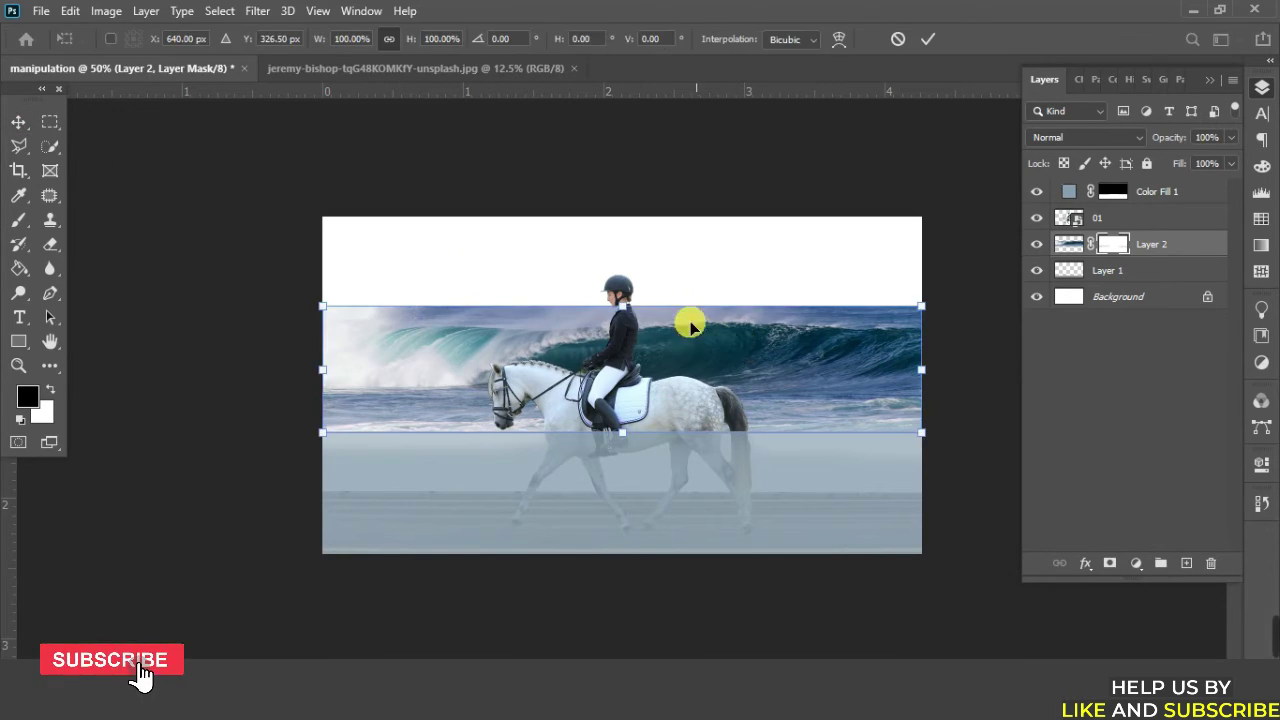
pyautogui.moveTo(622, 306); pyautogui.dragTo(631, 322)
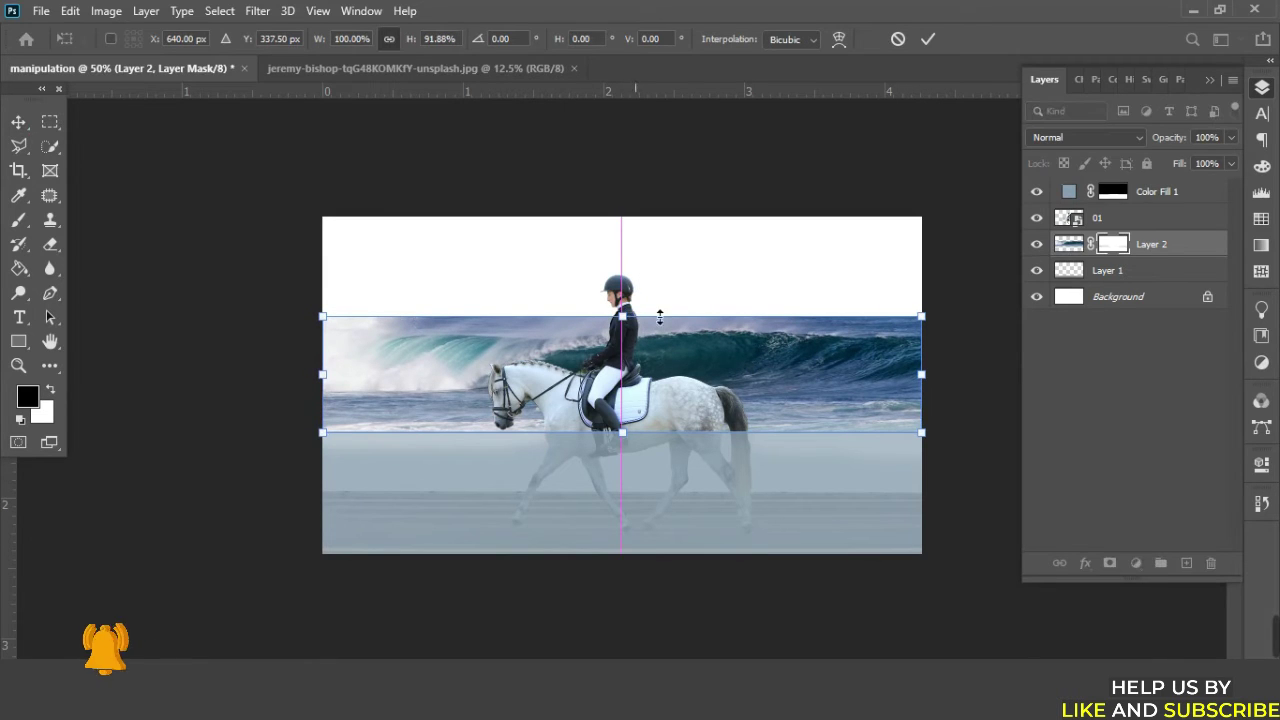
pyautogui.click(926, 39)
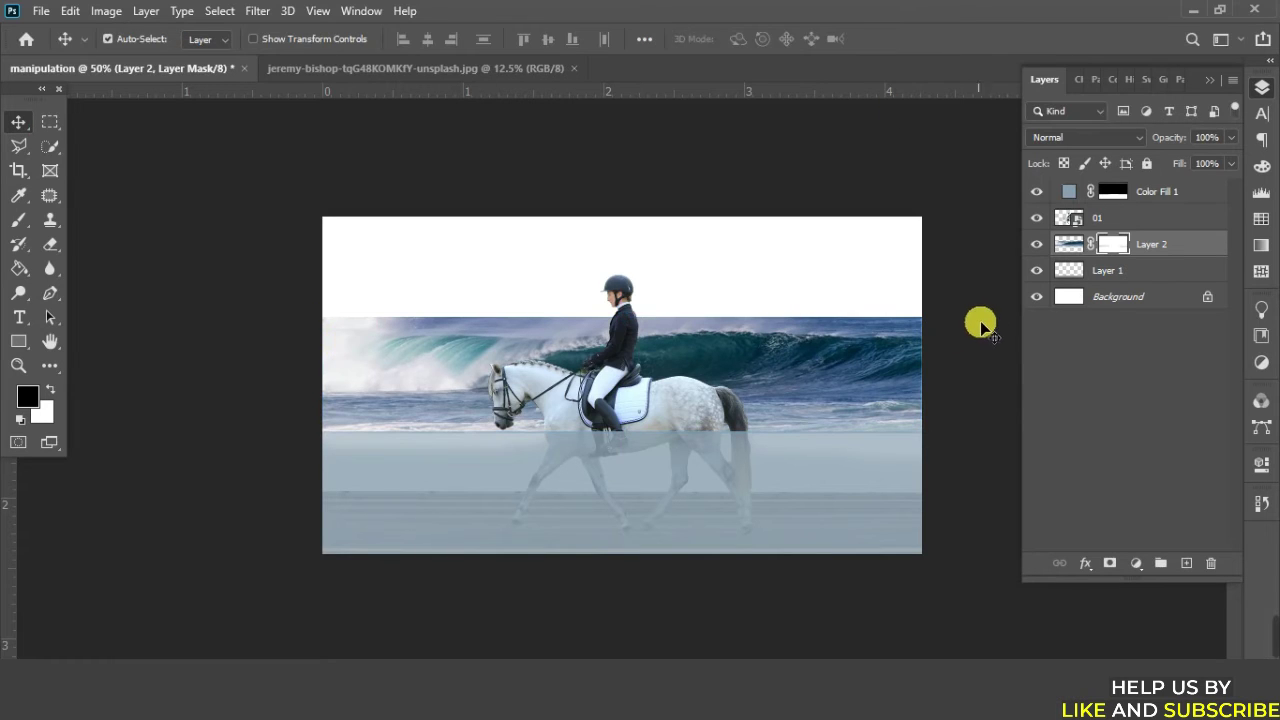
pyautogui.click(1153, 272)
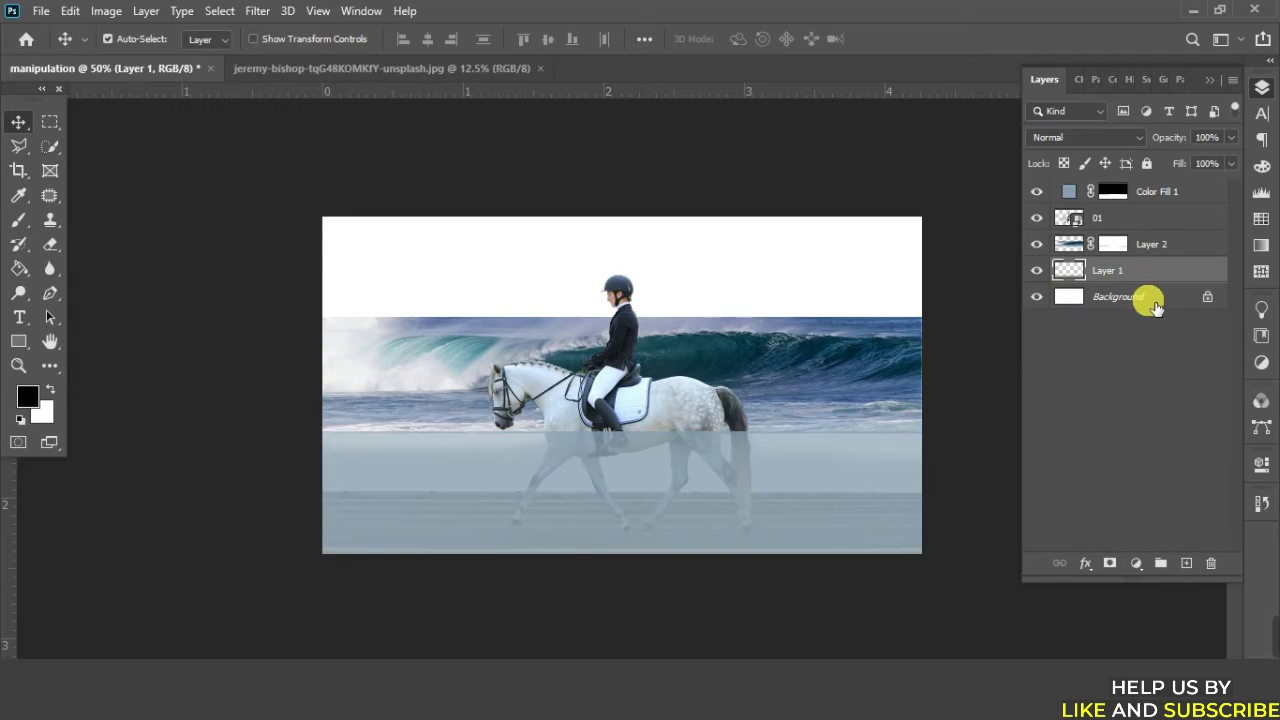
pyautogui.click(1150, 302)
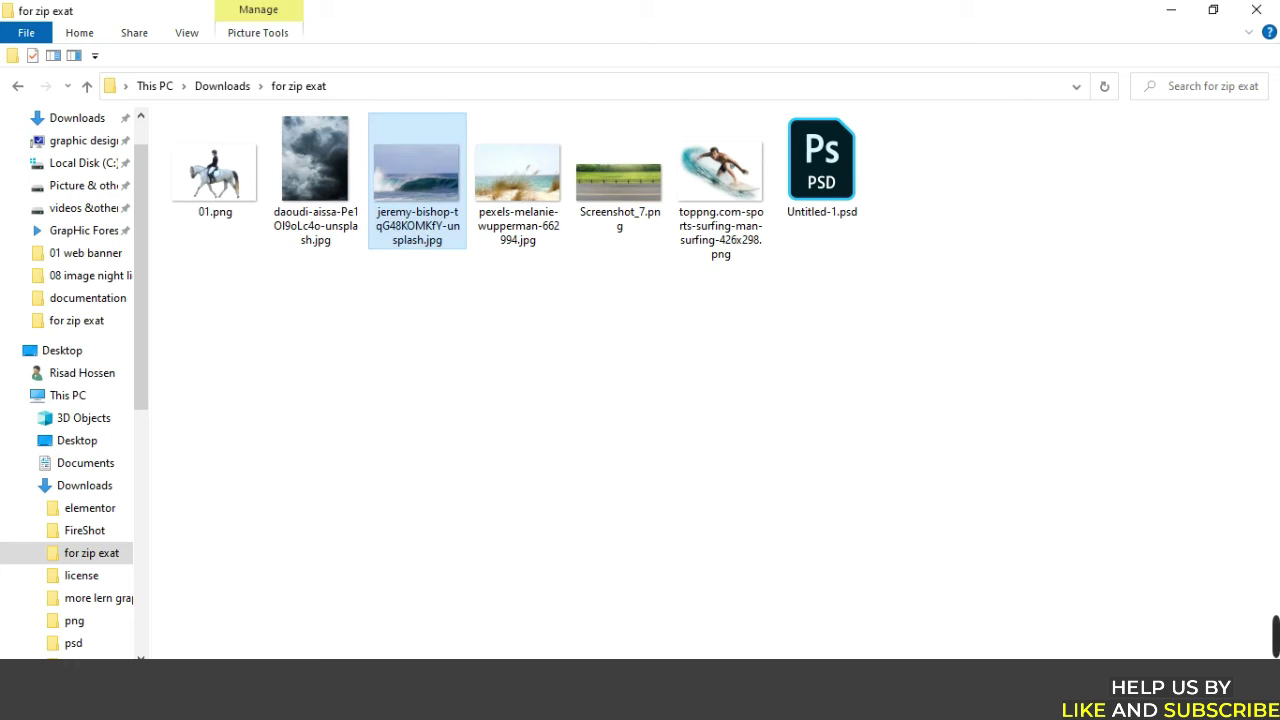
# Drag the daoudi-aissa stormy cloud JPG from the for zip exat folder into the document
pyautogui.moveTo(315, 165)
pyautogui.mouseDown()
pyautogui.moveTo(330, 668)
pyautogui.moveTo(540, 428)
pyautogui.mouseUp()
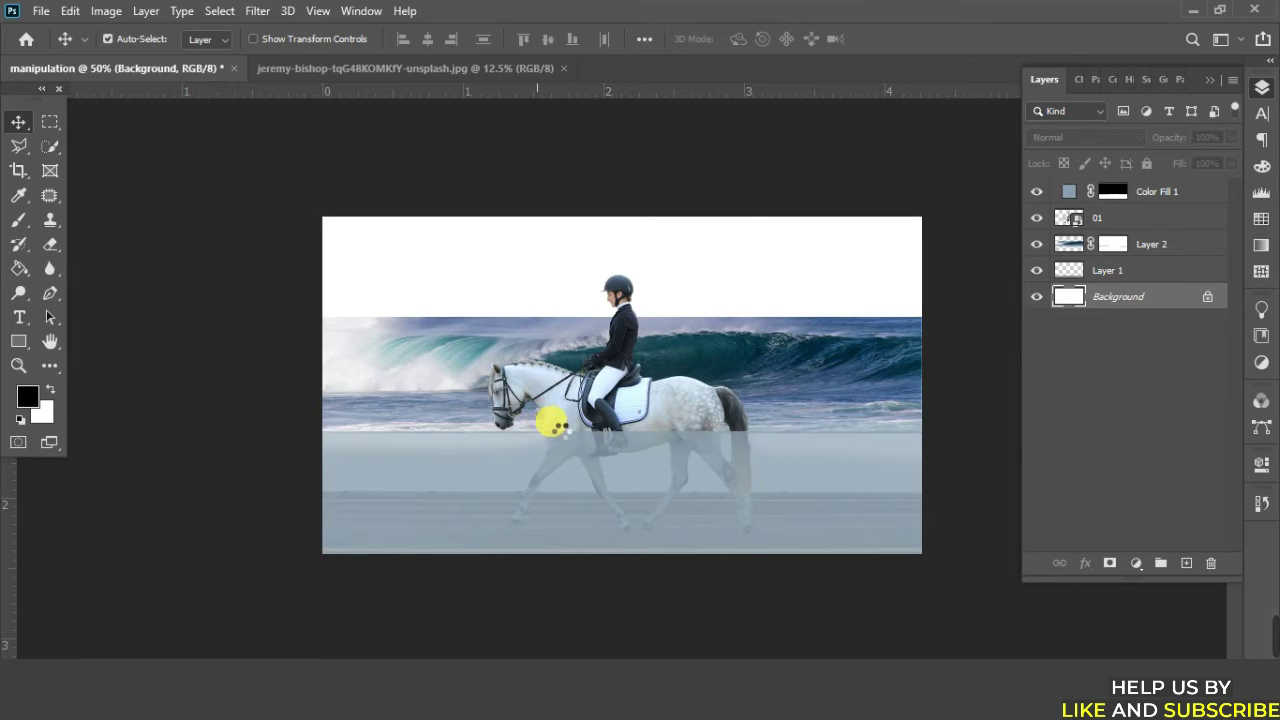
# Stretch the placed cloud photo across the full canvas width and raise it to fill the sky
pyautogui.moveTo(558, 425); pyautogui.dragTo(553, 421)
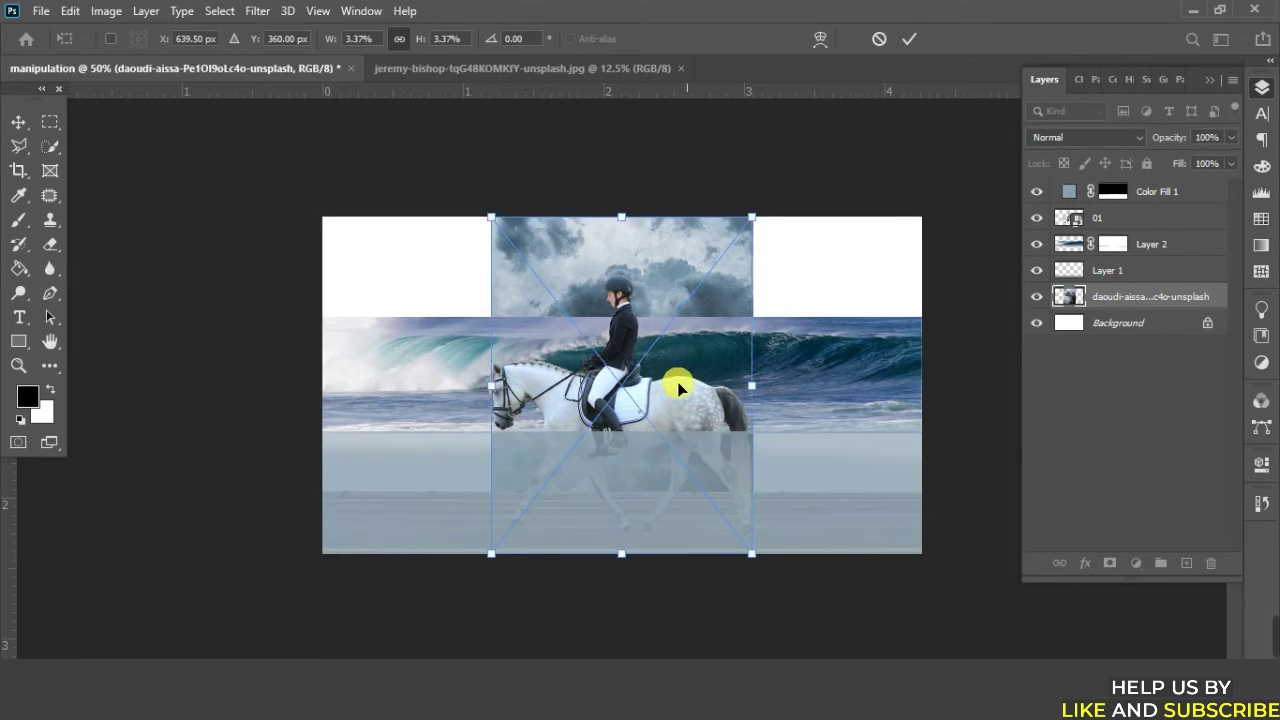
pyautogui.moveTo(752, 392); pyautogui.dragTo(921, 385)
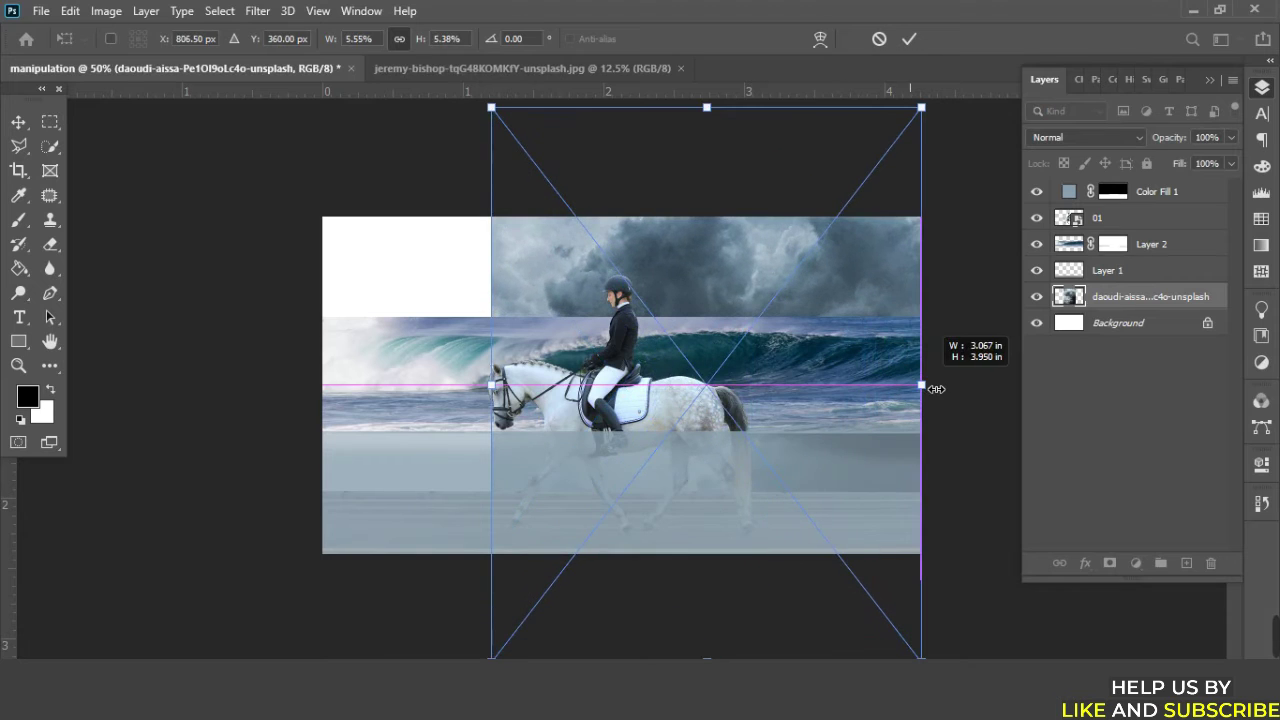
pyautogui.click(505, 382)
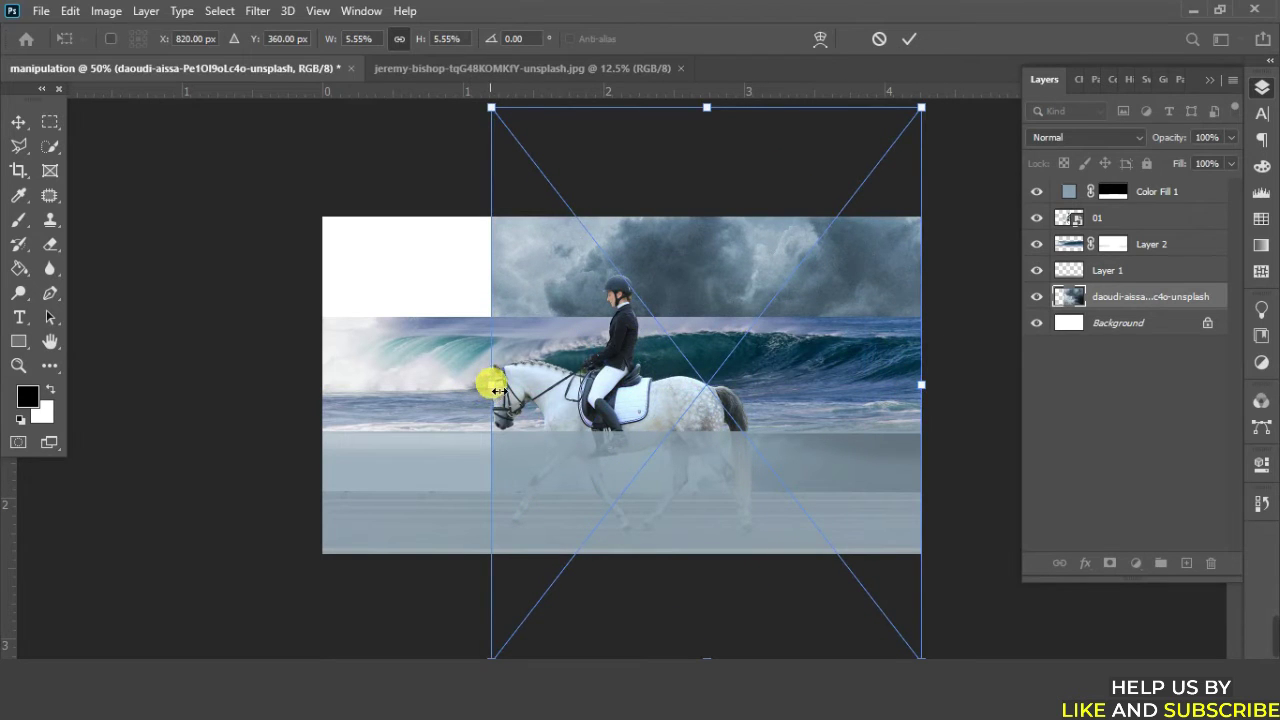
pyautogui.moveTo(497, 390); pyautogui.dragTo(322, 388)
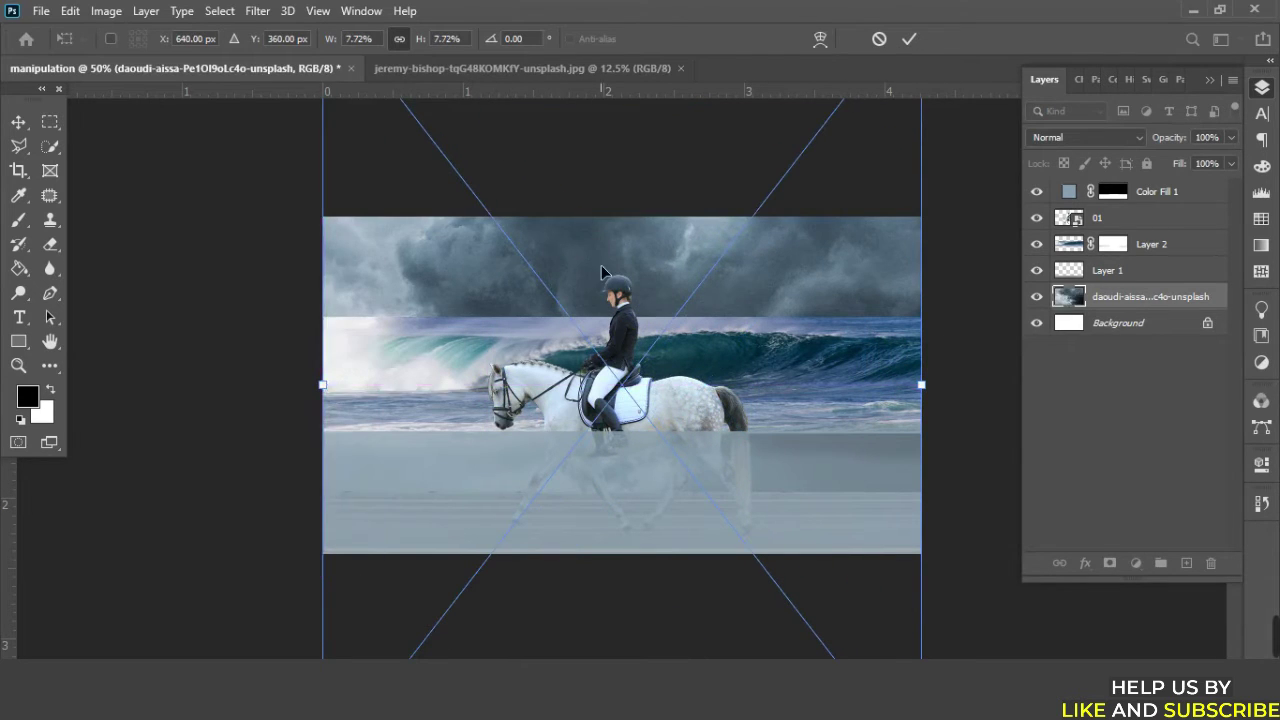
pyautogui.moveTo(601, 271)
pyautogui.mouseDown()
pyautogui.moveTo(609, 459)
pyautogui.moveTo(594, 447)
pyautogui.moveTo(595, 418)
pyautogui.mouseUp()
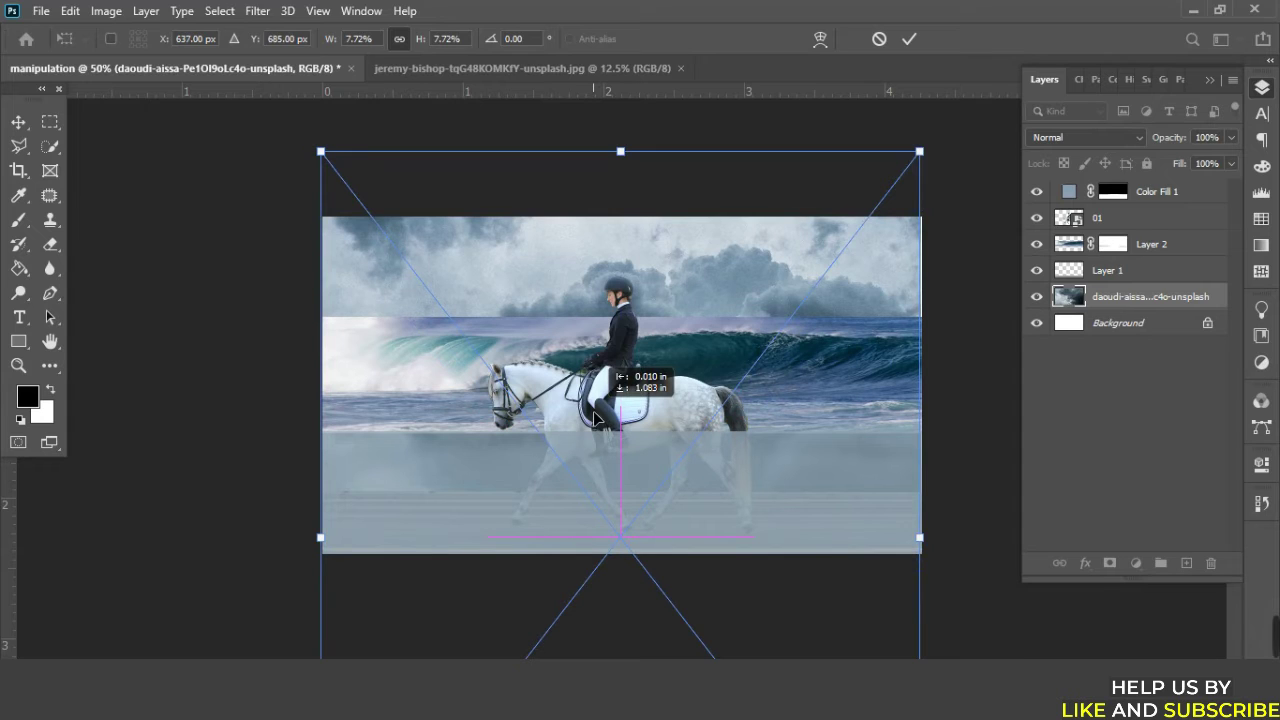
pyautogui.moveTo(595, 410)
pyautogui.mouseDown()
pyautogui.moveTo(600, 361)
pyautogui.moveTo(606, 392)
pyautogui.mouseUp()
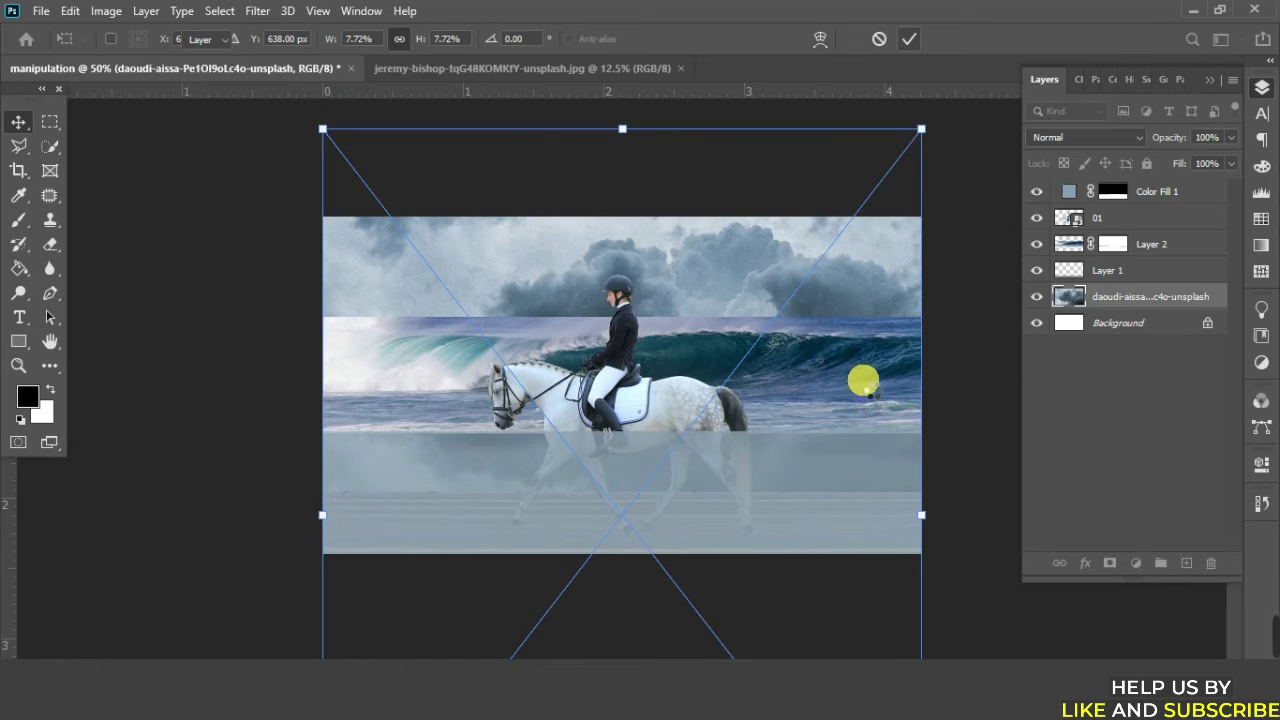
pyautogui.press('Return')
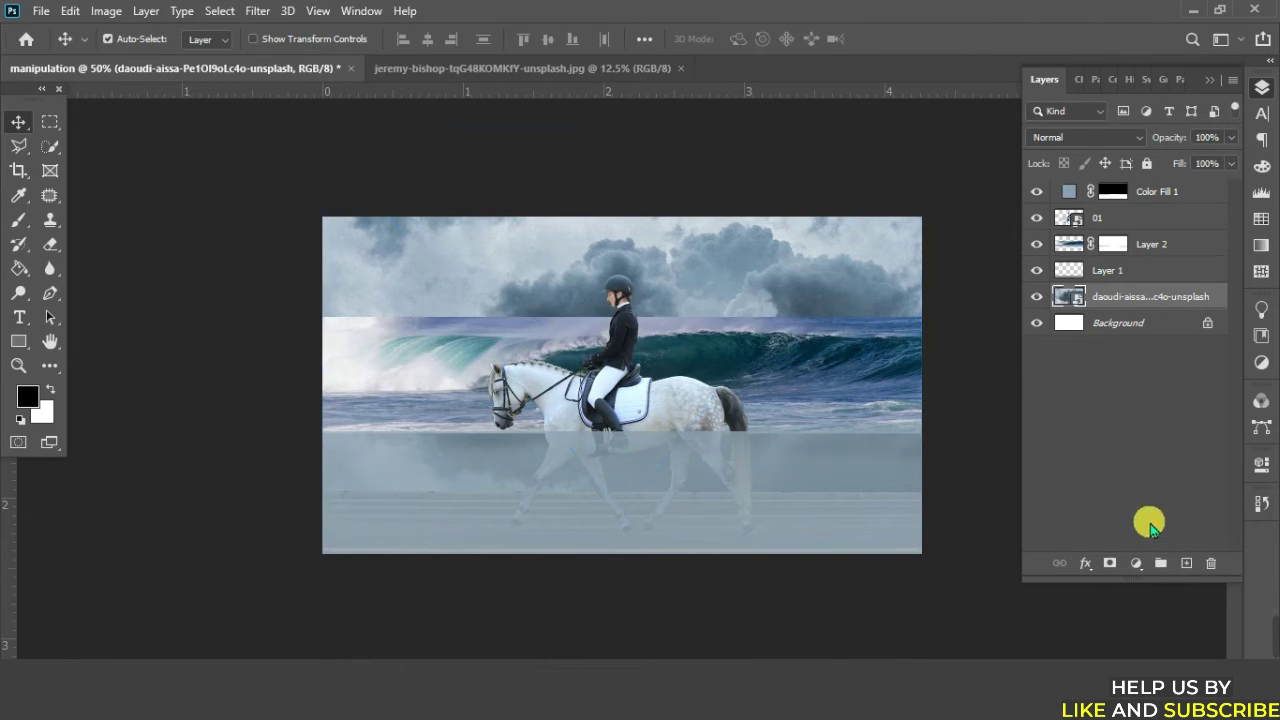
# Add a layer mask to the cloud layer and set a soft brush to 12% opacity
pyautogui.click(1112, 564)
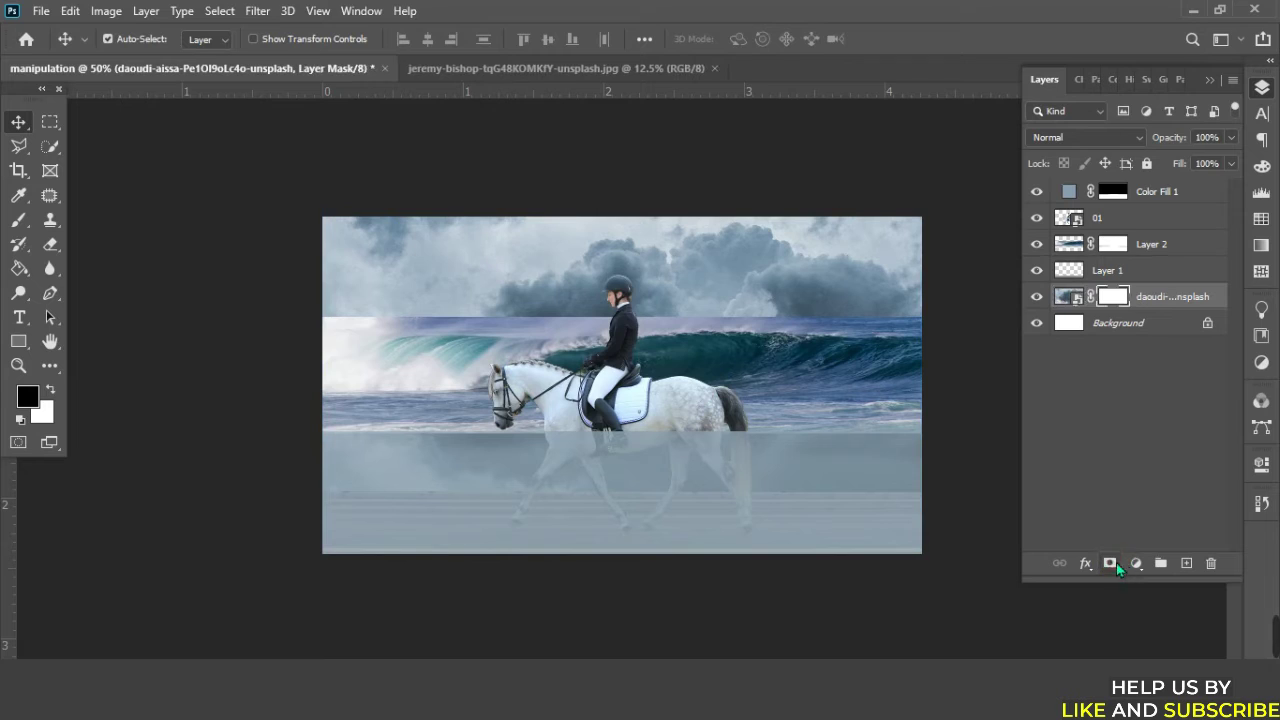
pyautogui.click(20, 222)
pyautogui.click(433, 39)
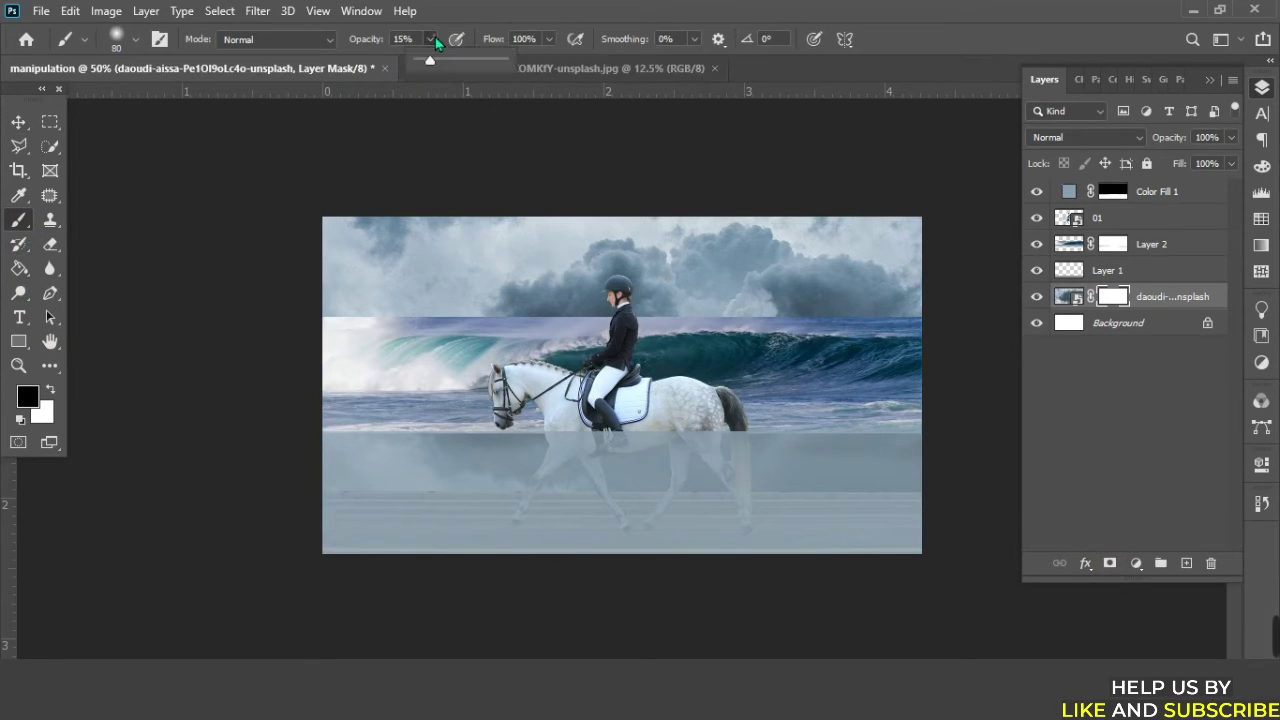
pyautogui.moveTo(358, 363); pyautogui.dragTo(425, 334)
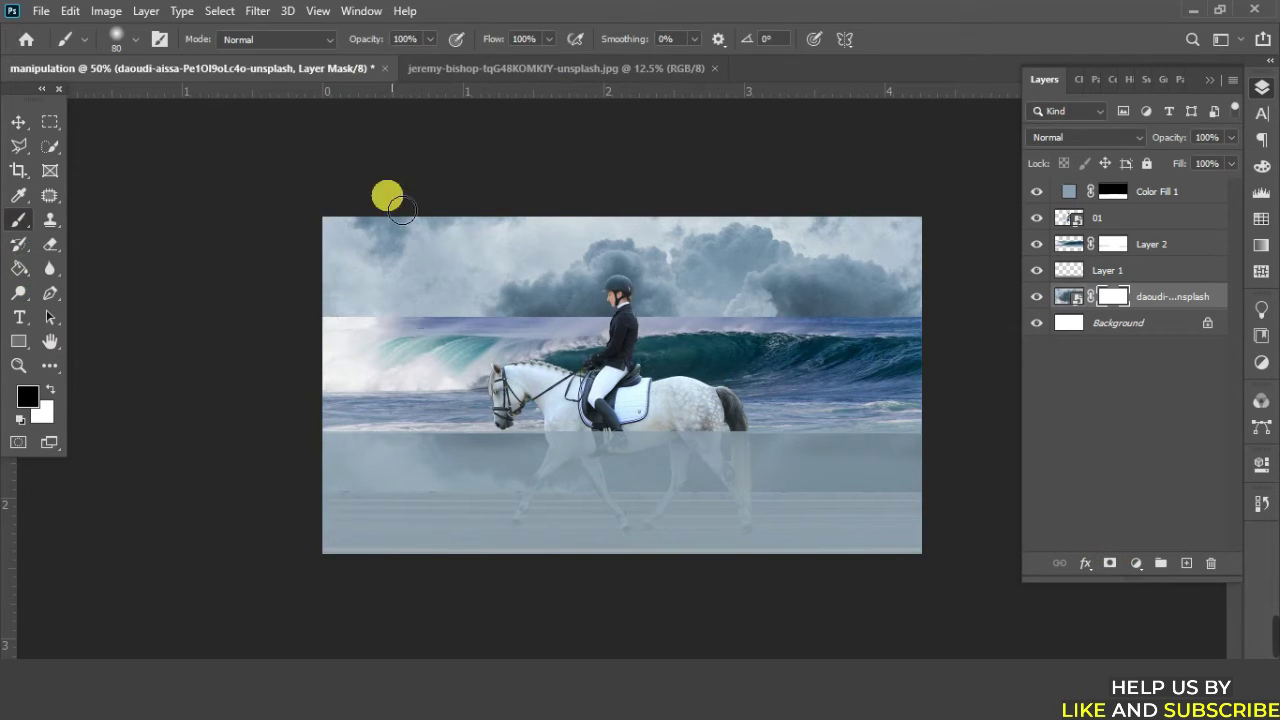
pyautogui.click(430, 39)
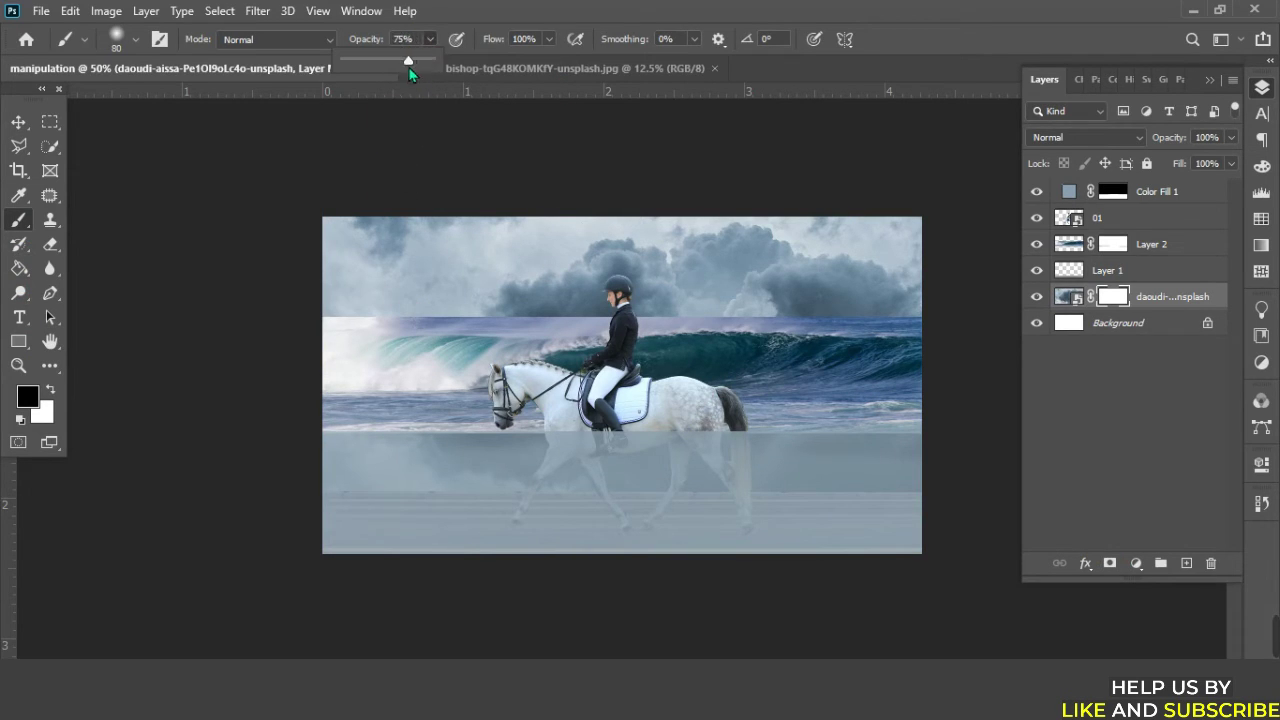
pyautogui.press('1')
pyautogui.press('2')
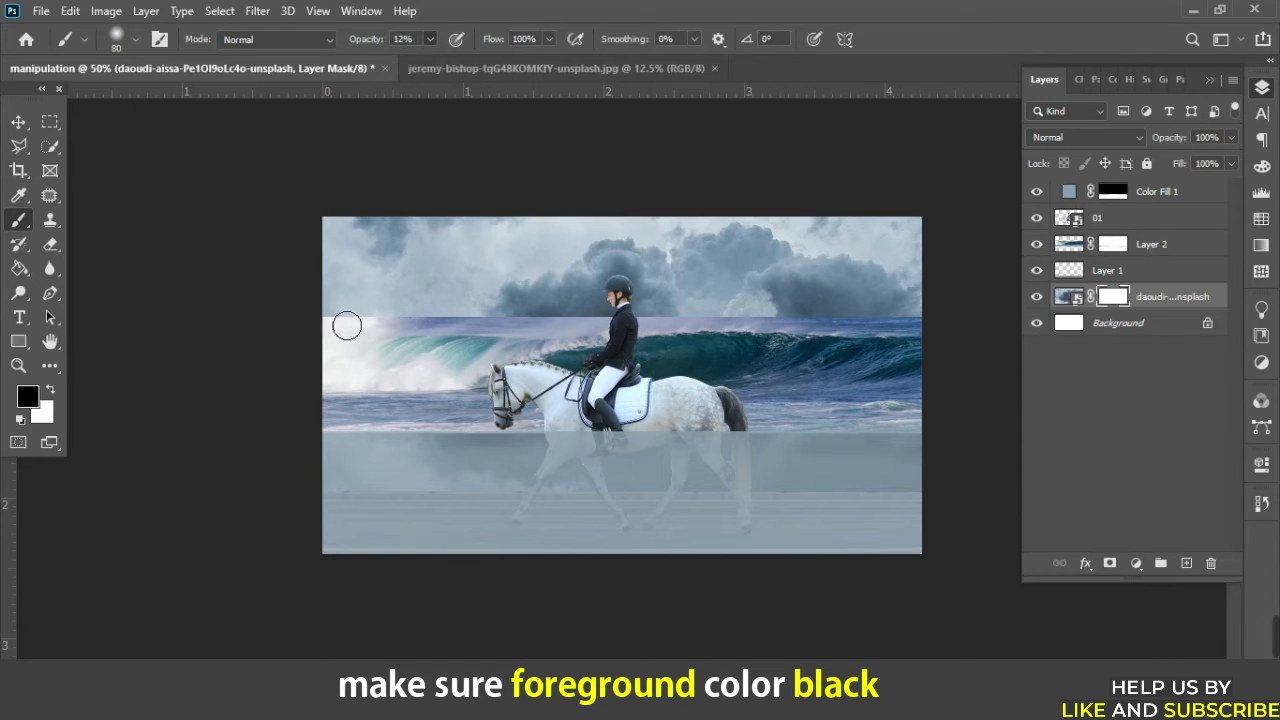
# Paint the sky-wave seam on the mask and fade the upper-left clouds
pyautogui.moveTo(500, 321); pyautogui.dragTo(588, 318)
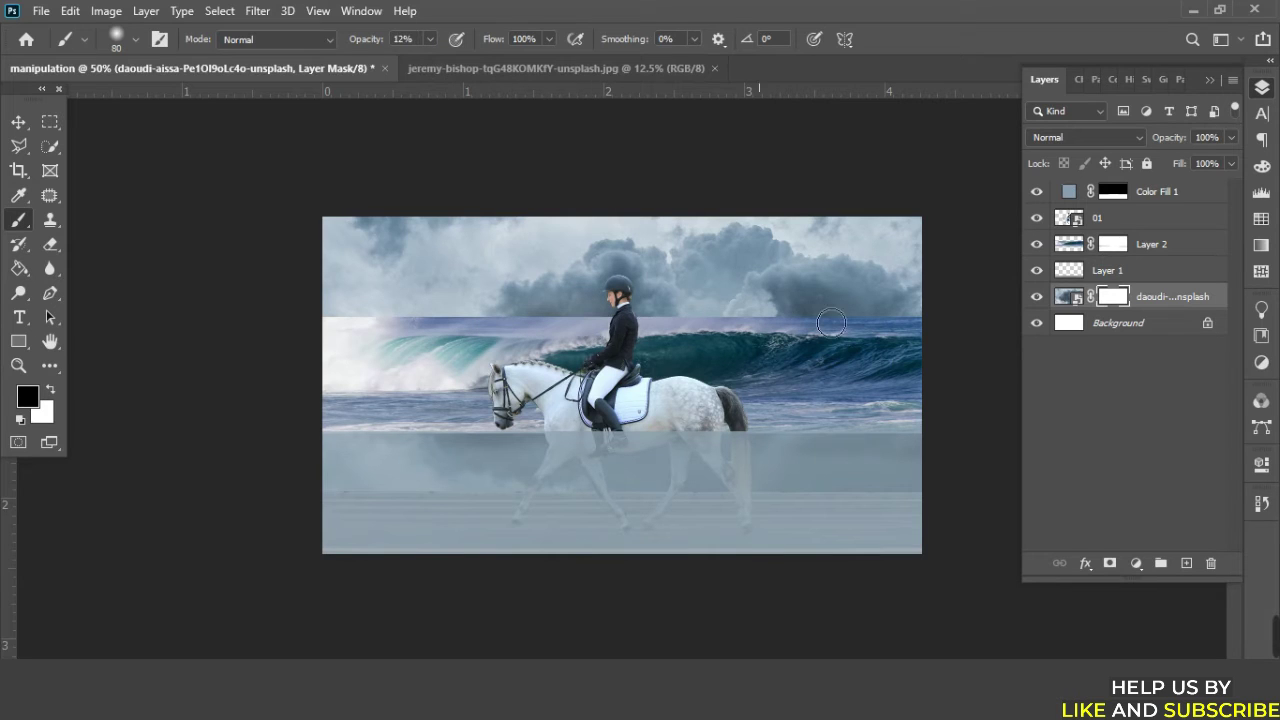
pyautogui.moveTo(831, 322); pyautogui.dragTo(932, 322)
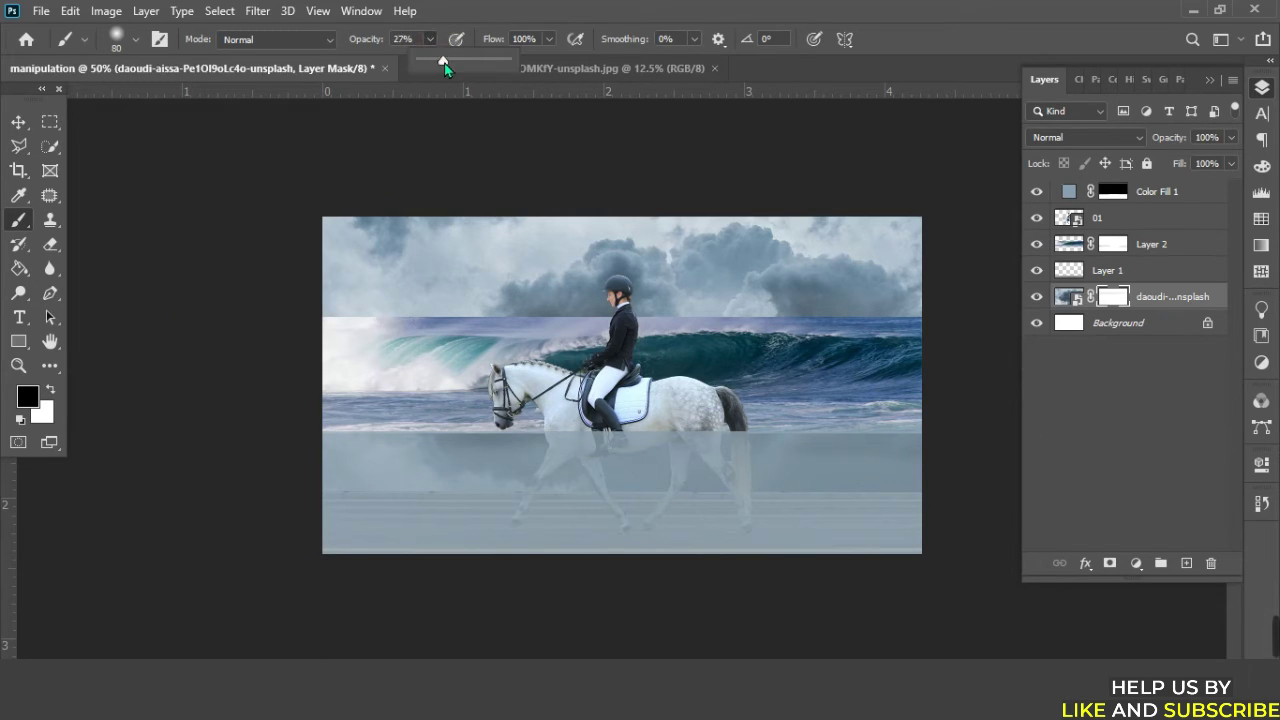
pyautogui.moveTo(451, 64); pyautogui.dragTo(453, 64)
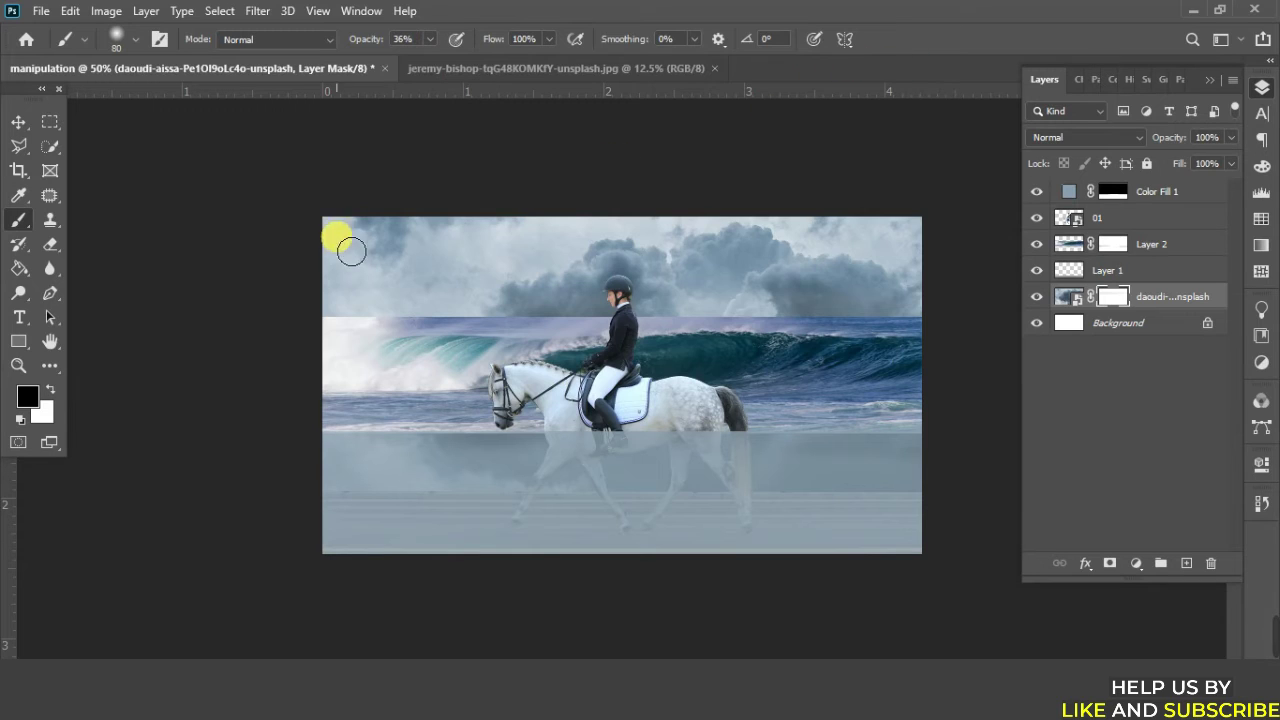
pyautogui.moveTo(351, 249)
pyautogui.mouseDown()
pyautogui.moveTo(399, 329)
pyautogui.moveTo(361, 336)
pyautogui.moveTo(933, 325)
pyautogui.mouseUp()
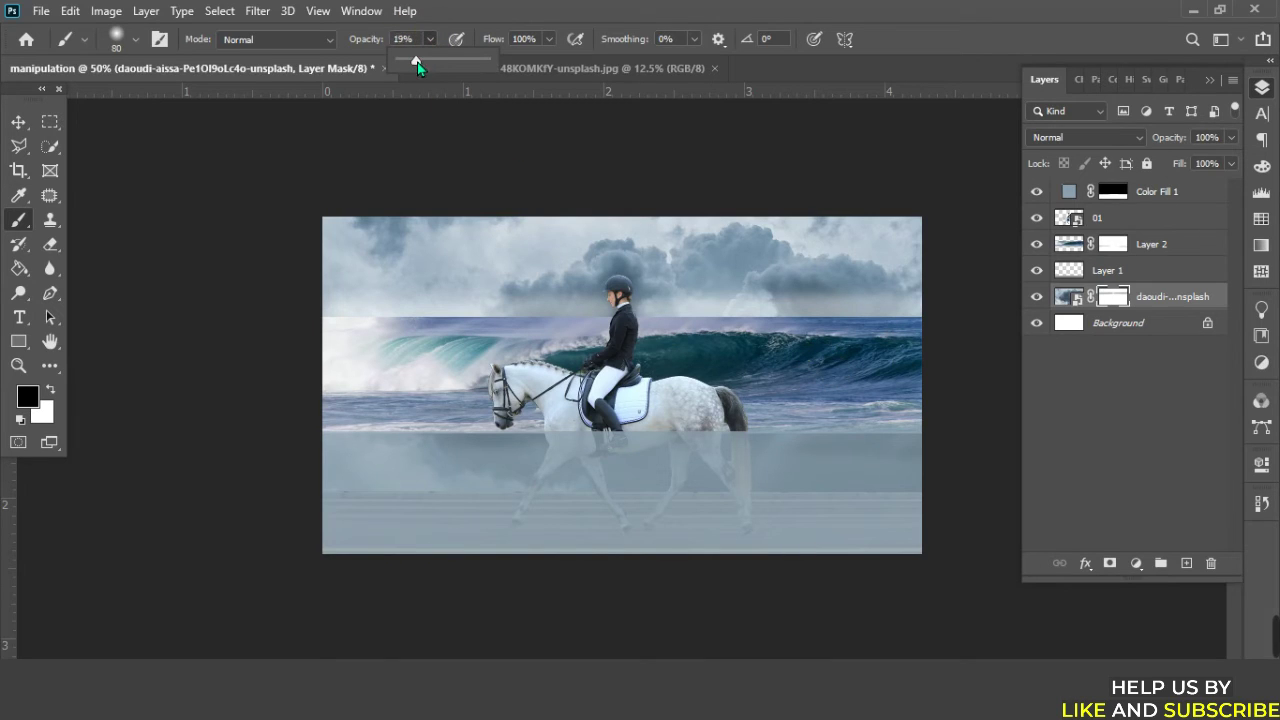
# At 19% brush opacity, blend the left and right parts of the sky-wave seam
pyautogui.click(929, 27)
pyautogui.moveTo(400, 297)
pyautogui.mouseDown()
pyautogui.moveTo(343, 329)
pyautogui.moveTo(508, 294)
pyautogui.moveTo(700, 306)
pyautogui.mouseUp()
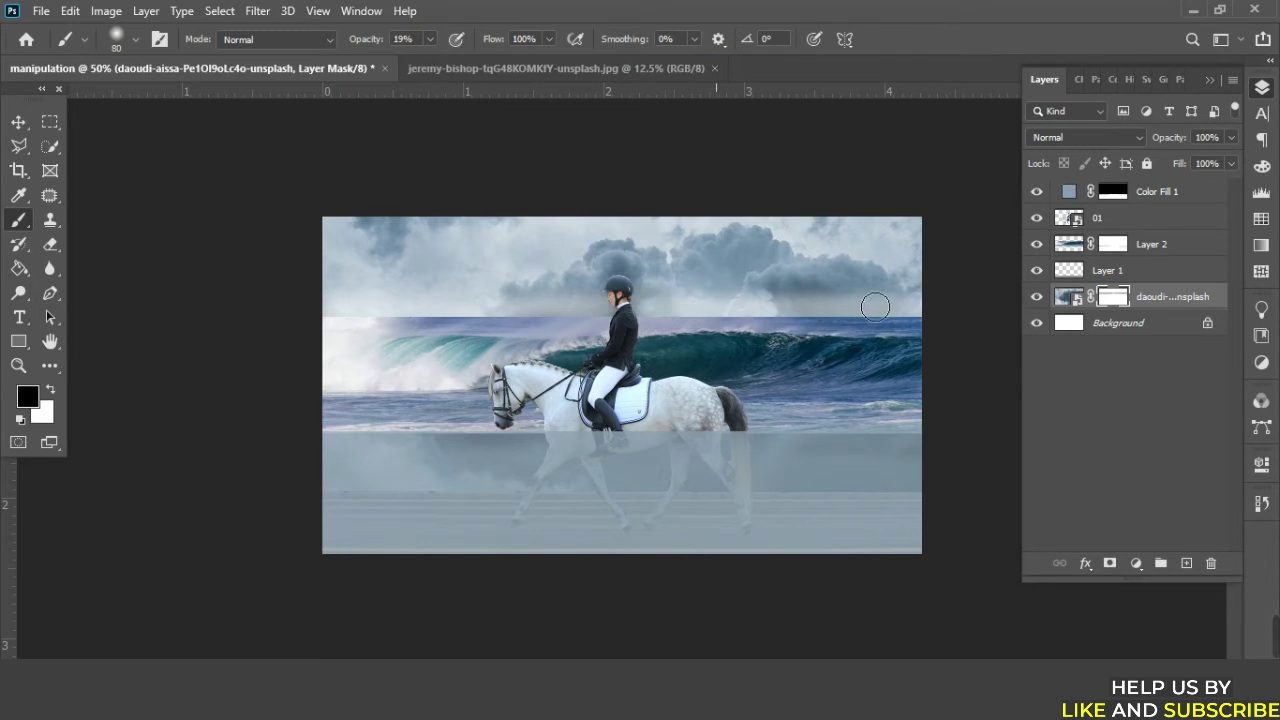
pyautogui.moveTo(875, 307); pyautogui.dragTo(973, 299)
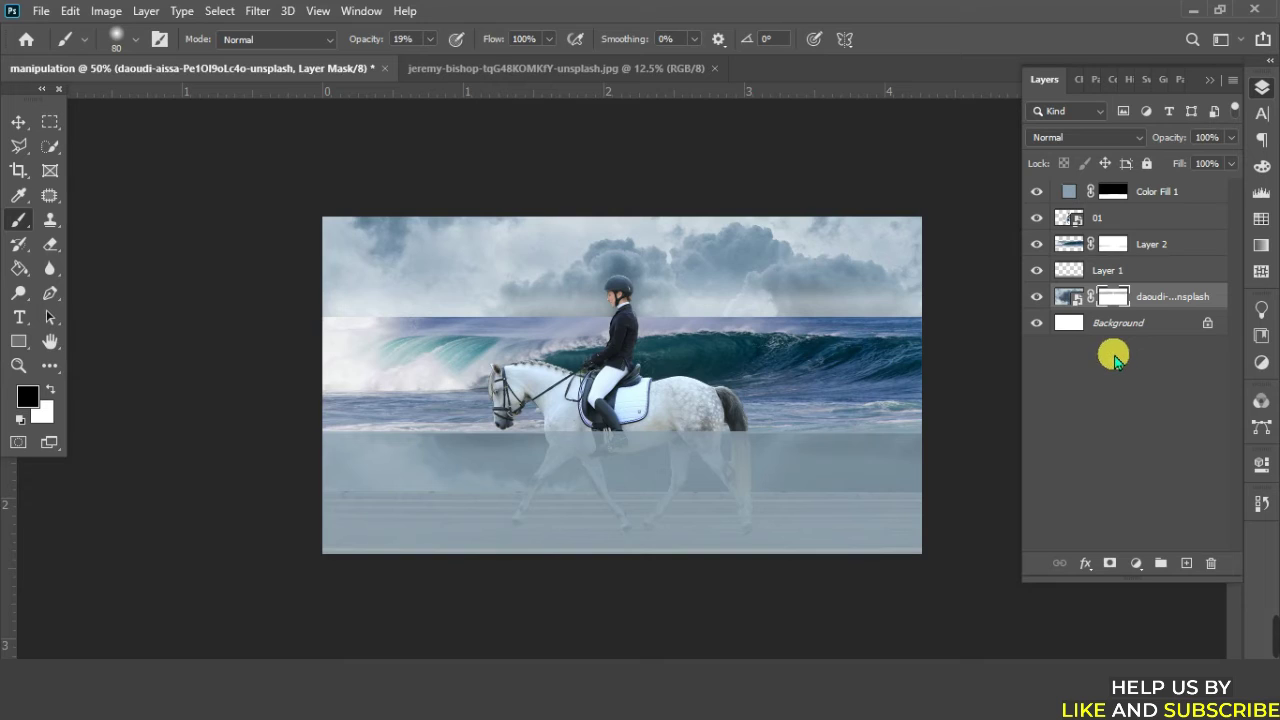
pyautogui.click(1137, 330)
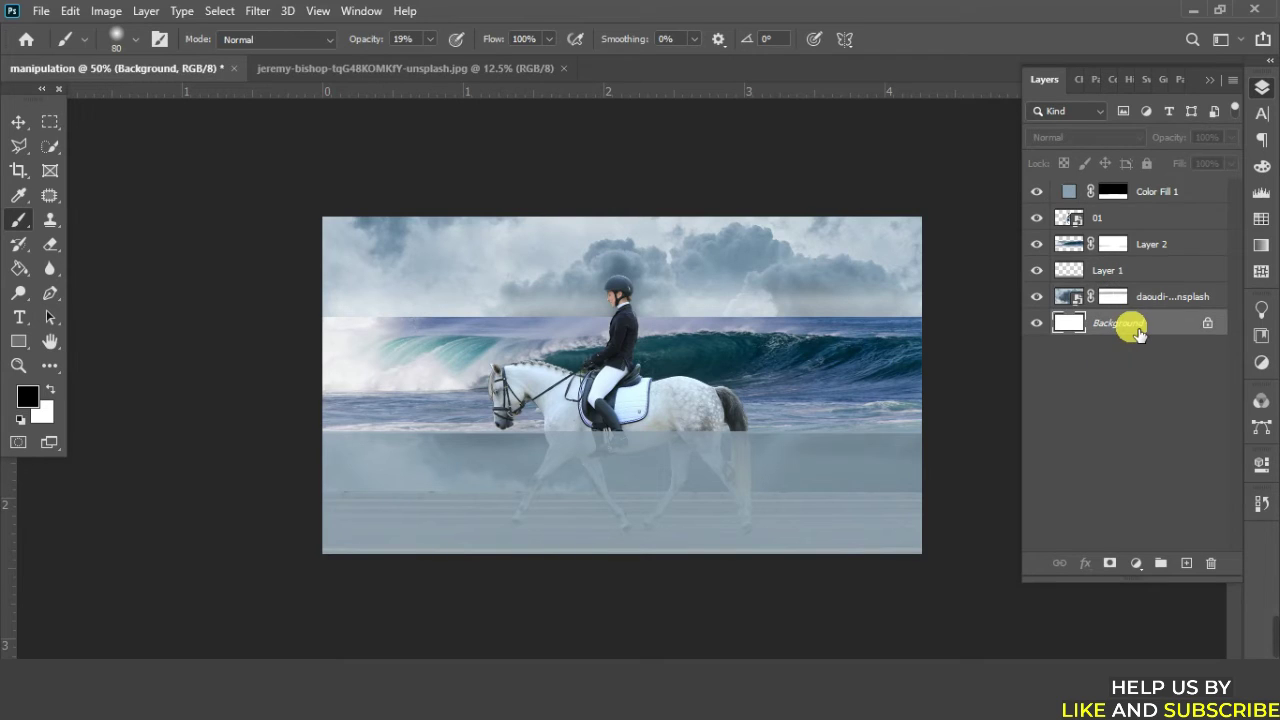
# On the cloud layer's mask, paint the clouds out of the lower foreground with a size-125 brush
pyautogui.click(1154, 302)
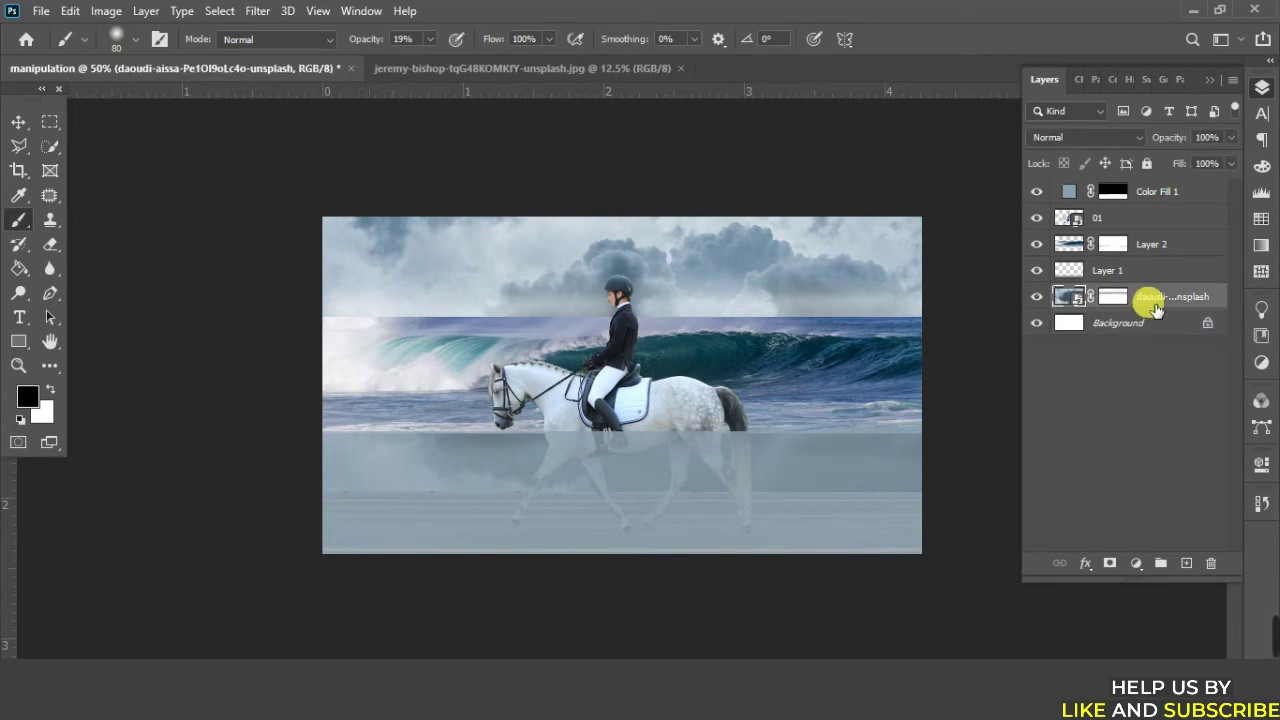
pyautogui.click(1111, 297)
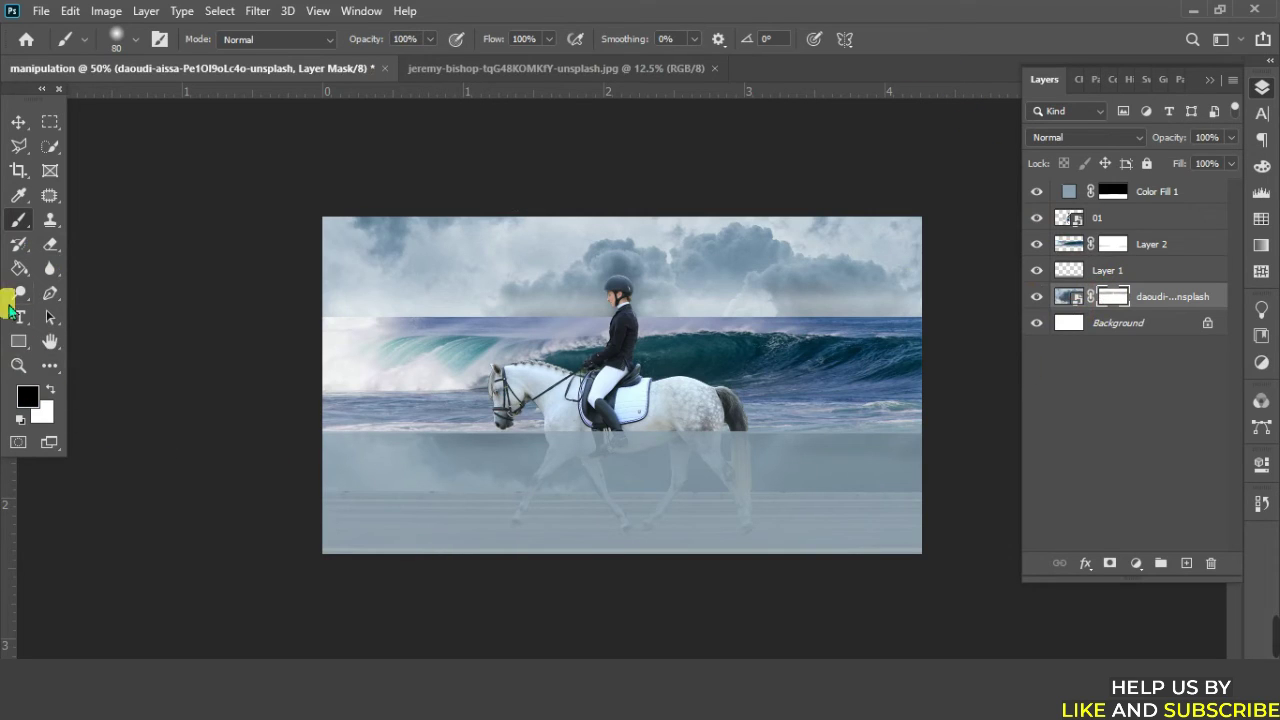
pyautogui.press(']')
pyautogui.press(']')
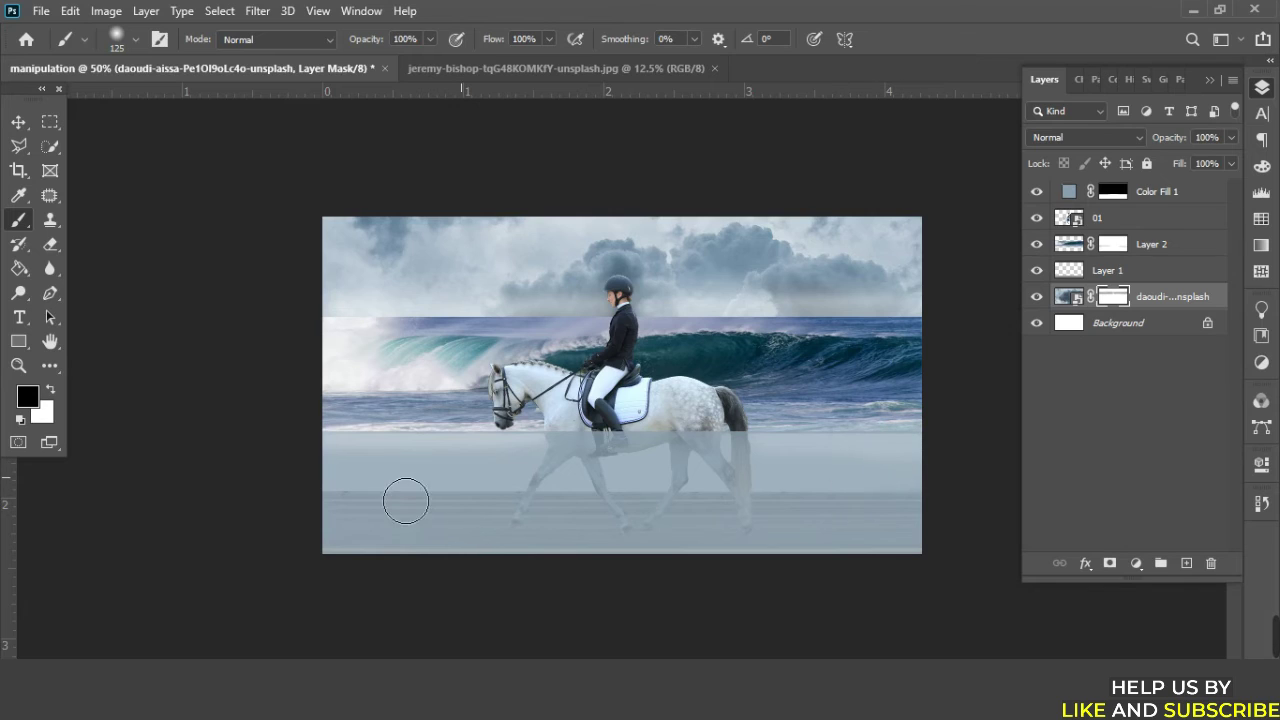
pyautogui.click(318, 472)
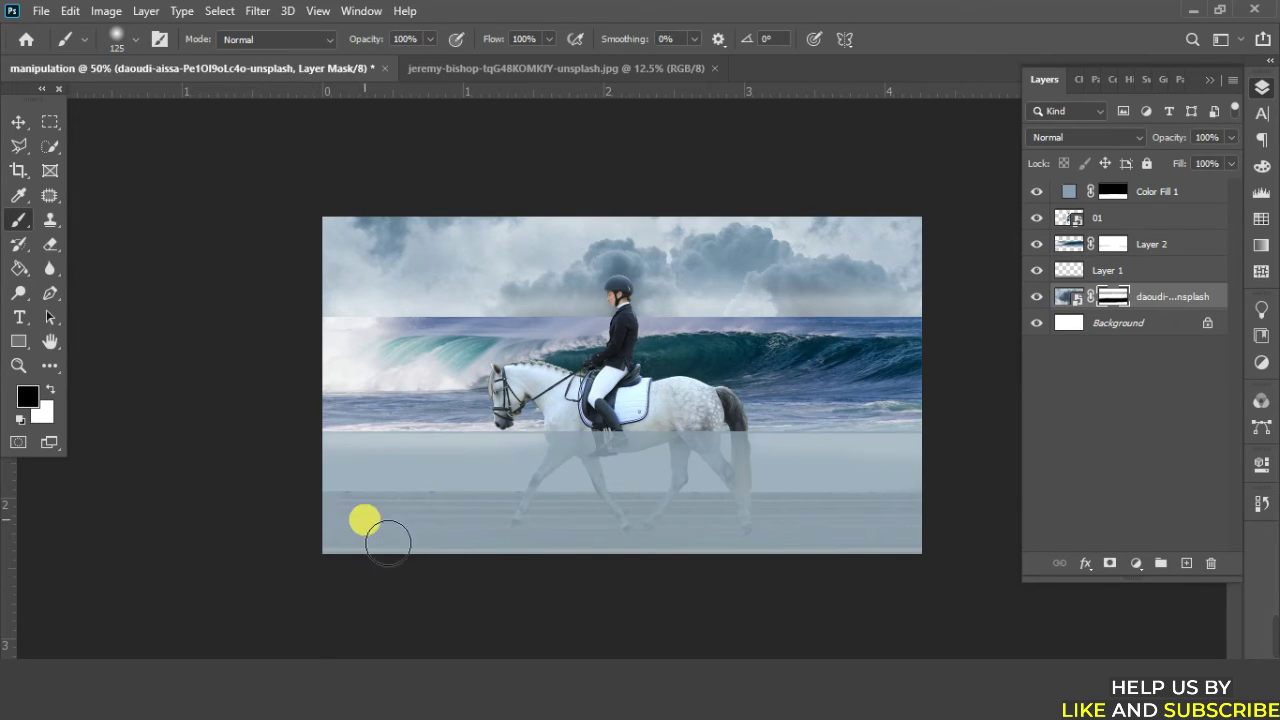
pyautogui.click(19, 122)
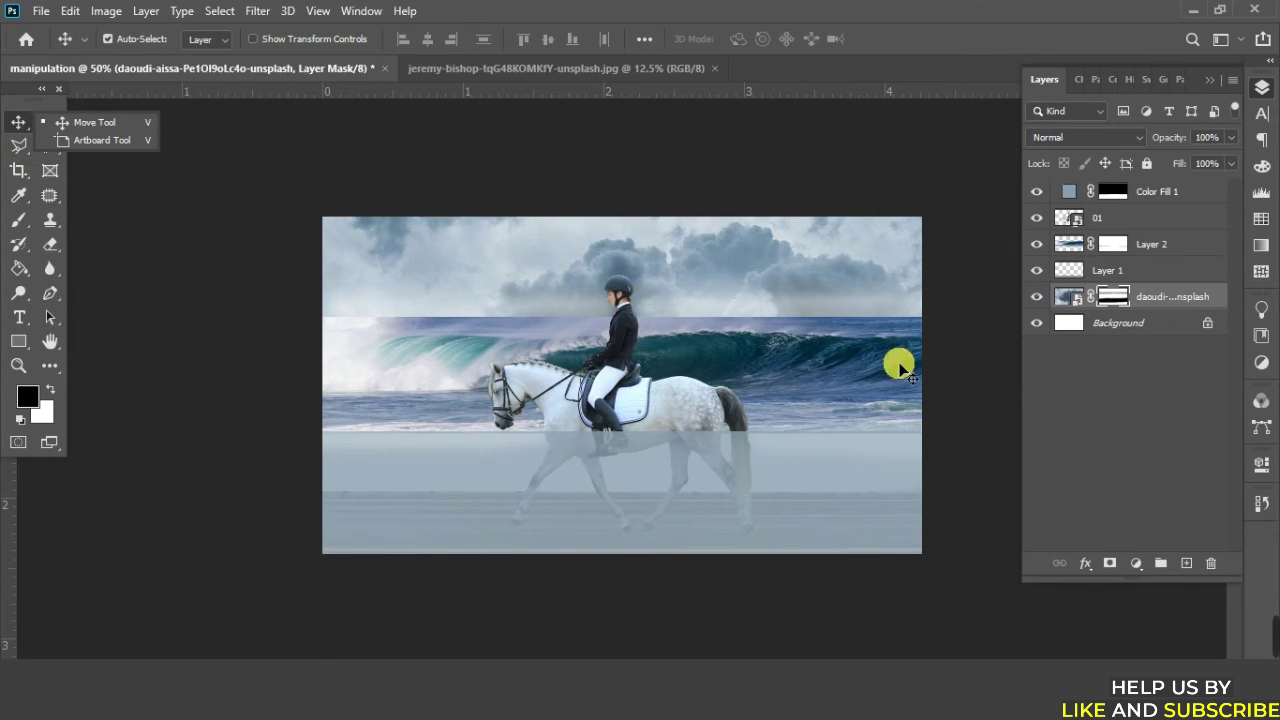
pyautogui.click(1123, 336)
pyautogui.click(1130, 296)
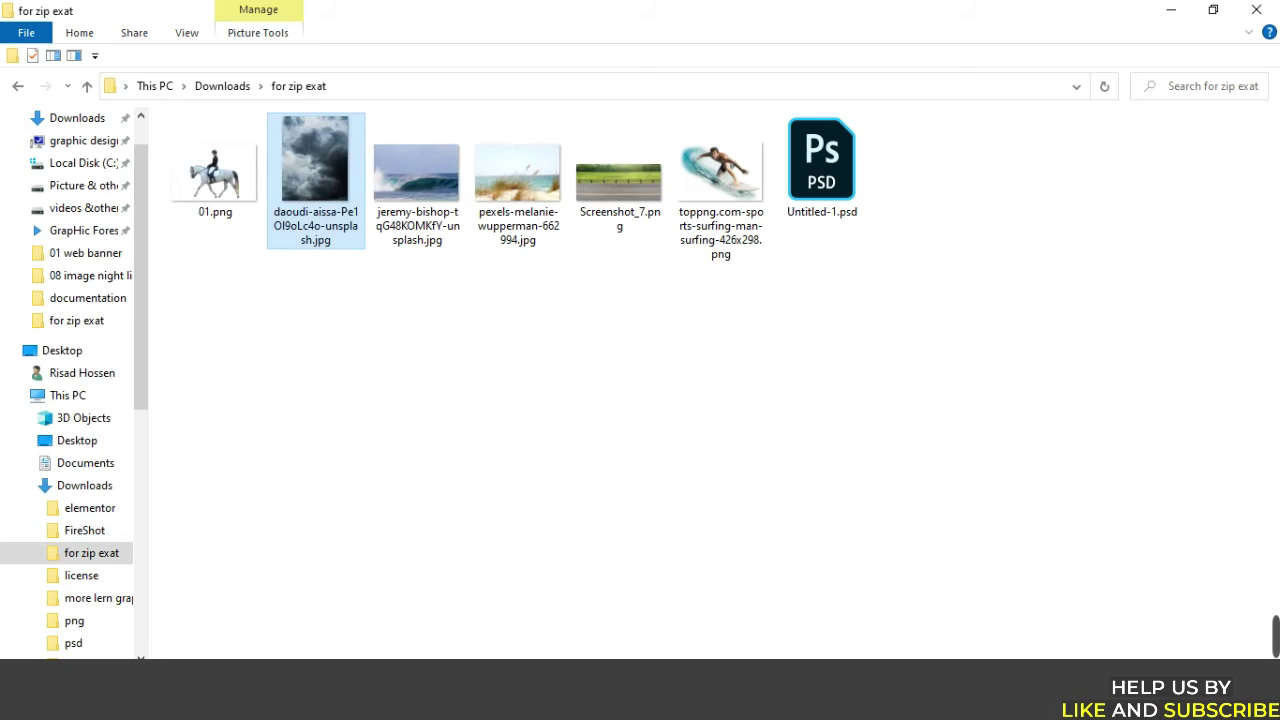
# Drag pexels-melanie-wupperman-662994.jpg from Explorer into Photoshop, opening it in its own tab
pyautogui.moveTo(518, 222); pyautogui.dragTo(333, 663)
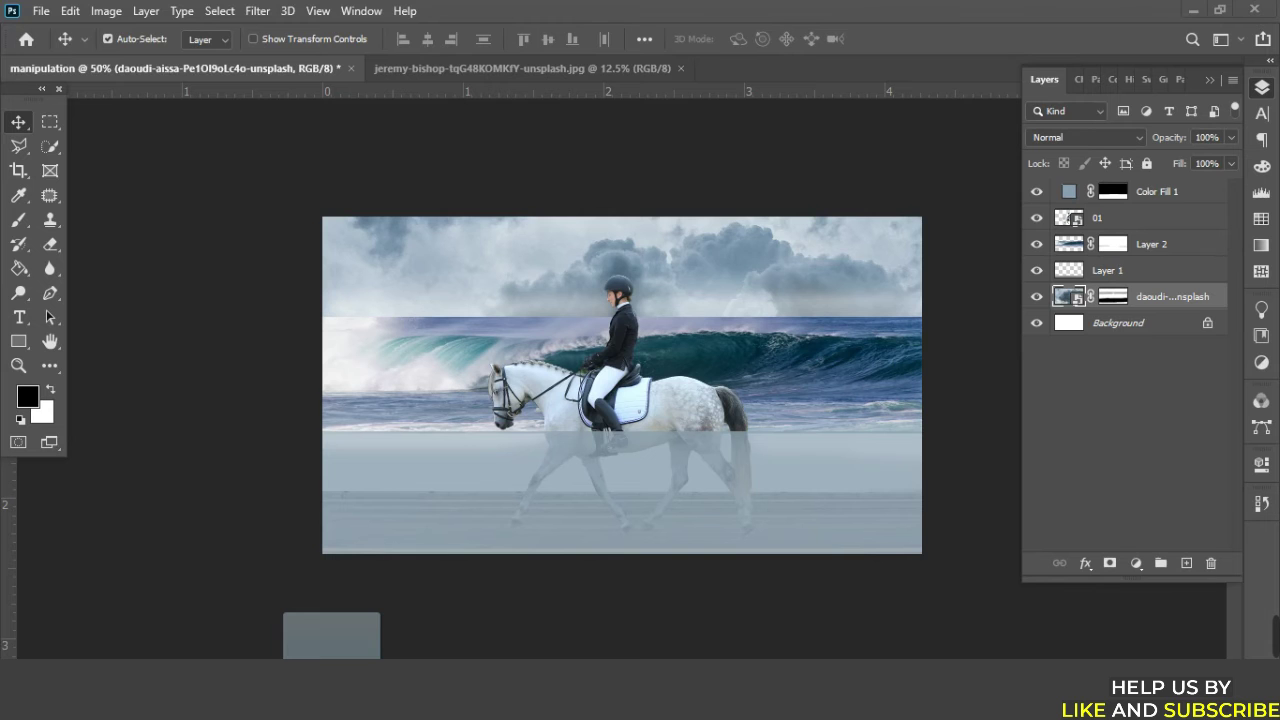
pyautogui.moveTo(333, 663); pyautogui.dragTo(613, 109)
pyautogui.moveTo(764, 78); pyautogui.dragTo(757, 81)
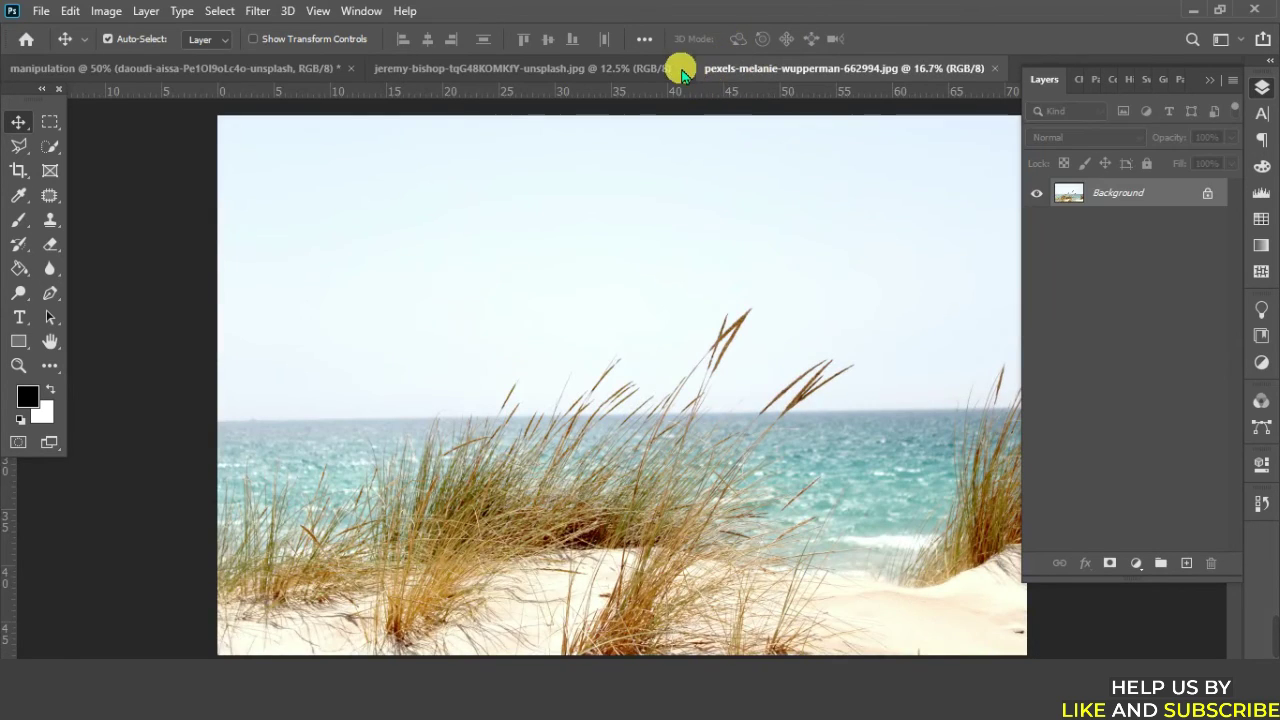
# Close the wave tab and drag a marquee of the beach photo's bottom grass strip into the manipulation tab
pyautogui.click(679, 68)
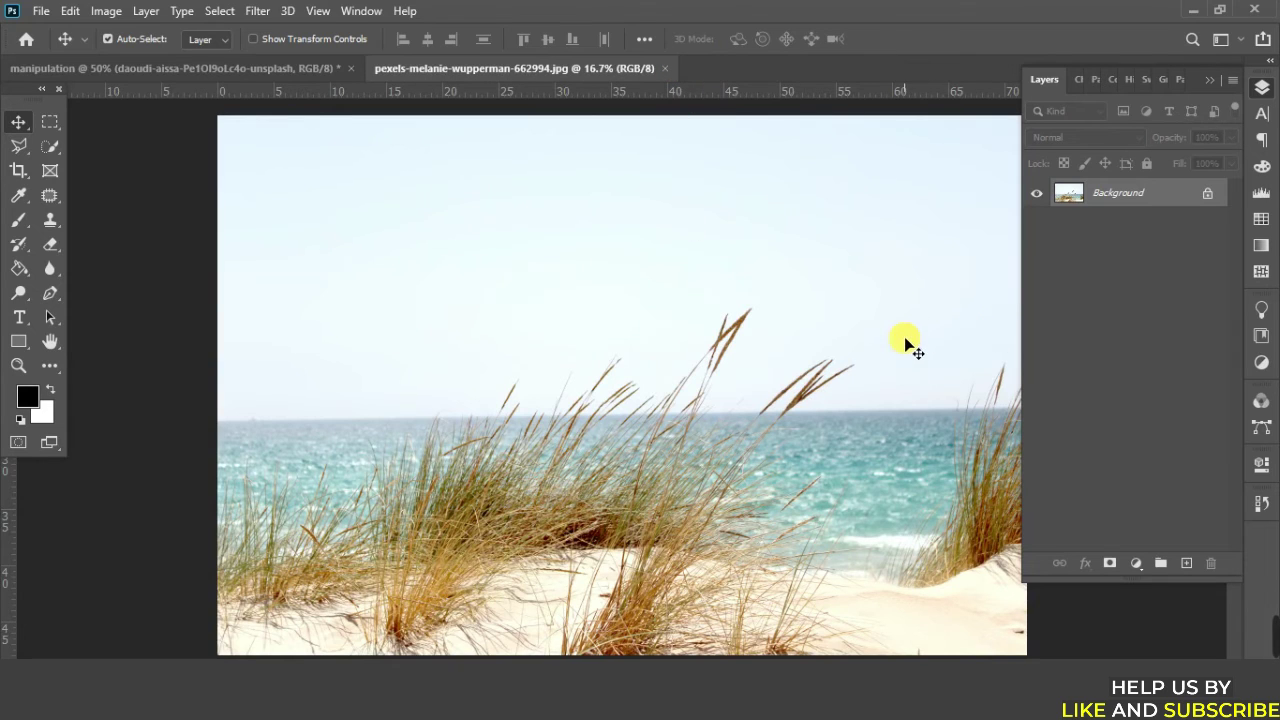
pyautogui.hotkey('ctrl', '-')
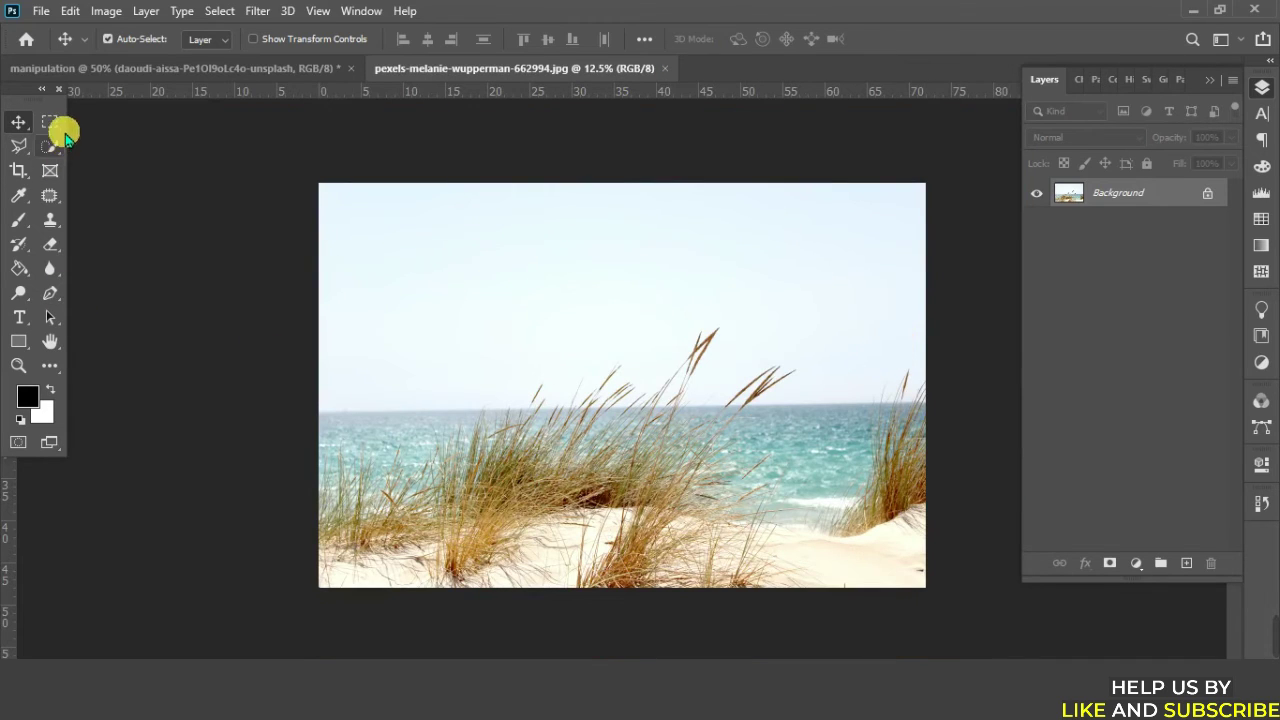
pyautogui.click(48, 121)
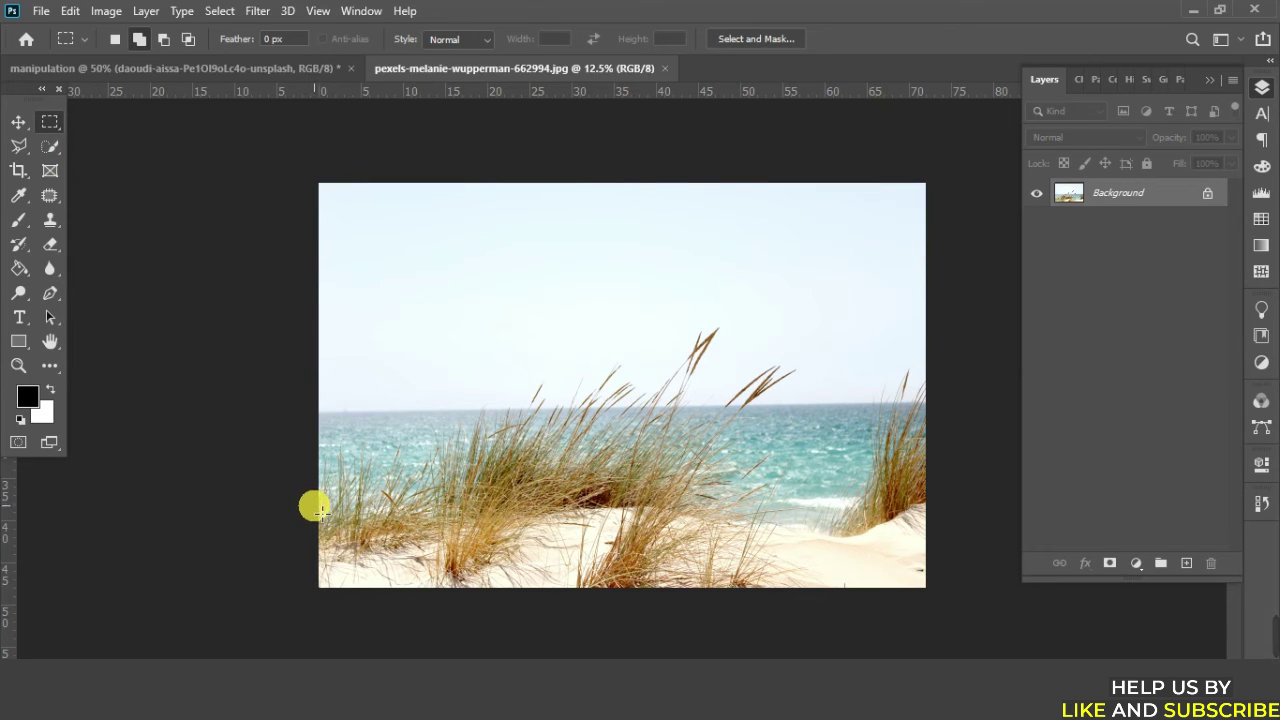
pyautogui.moveTo(313, 492); pyautogui.dragTo(943, 615)
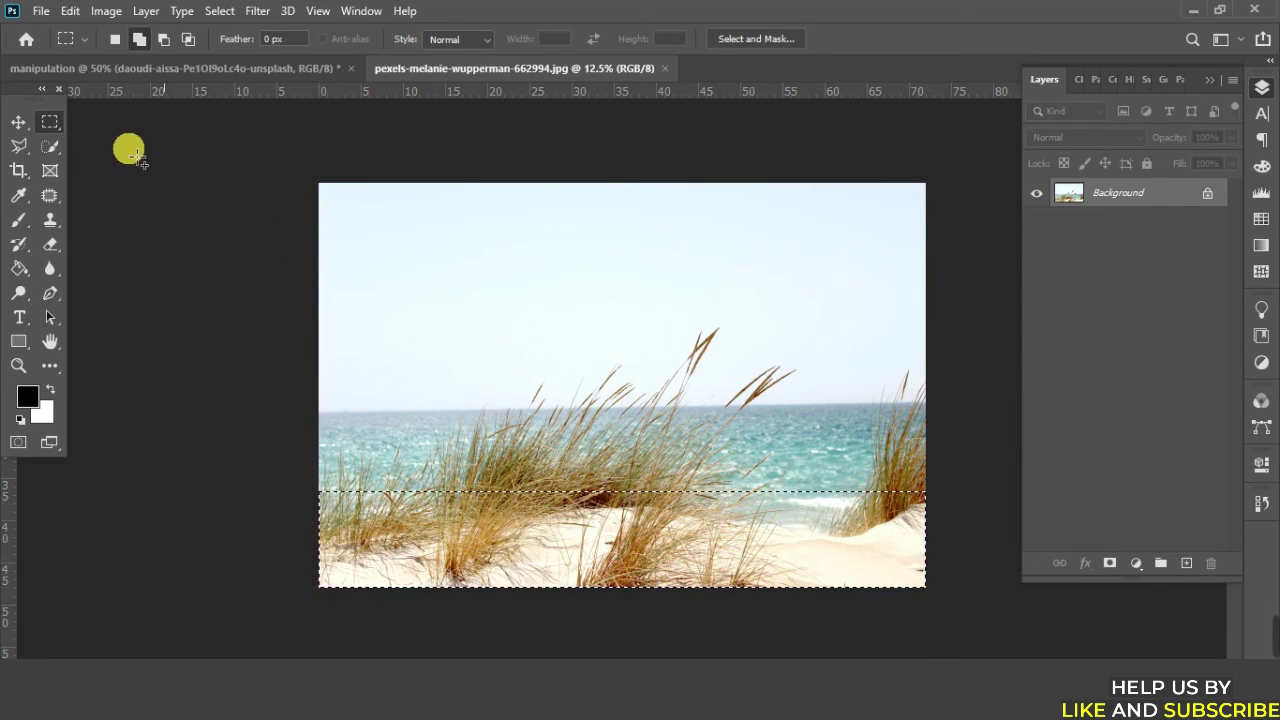
pyautogui.click(18, 122)
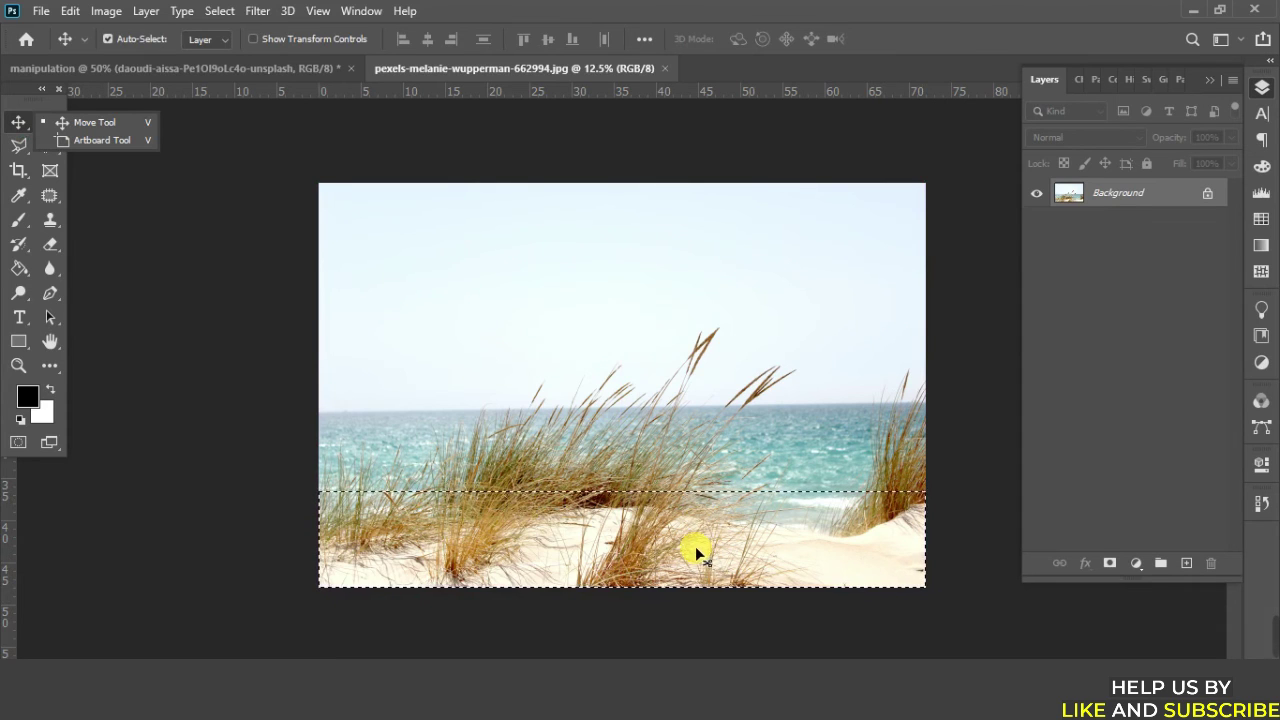
pyautogui.click(122, 129)
pyautogui.moveTo(558, 490)
pyautogui.mouseDown()
pyautogui.moveTo(197, 75)
pyautogui.moveTo(609, 494)
pyautogui.mouseUp()
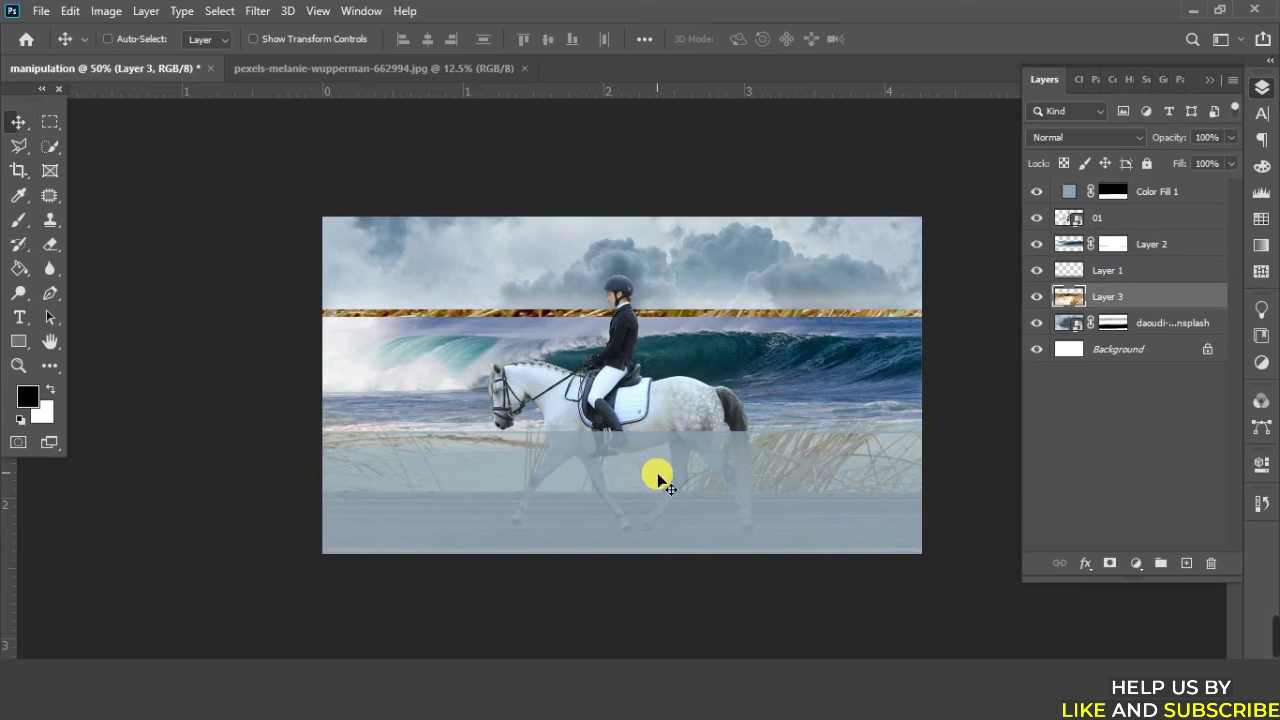
# Free-transform the beach-grass Layer 3, narrowing it from both sides to the canvas width
pyautogui.hotkey('ctrl', 't')
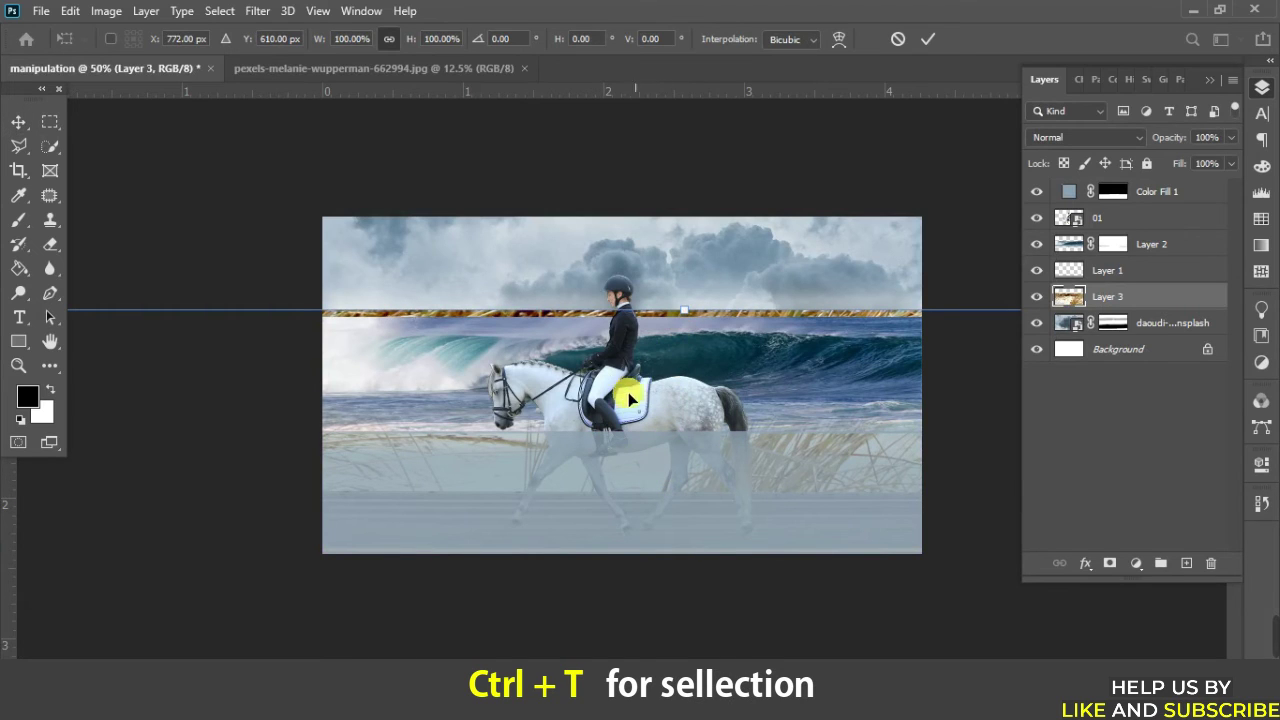
pyautogui.hotkey('ctrl', '-')
pyautogui.hotkey('ctrl', '-')
pyautogui.hotkey('ctrl', '-')
pyautogui.hotkey('ctrl', '-')
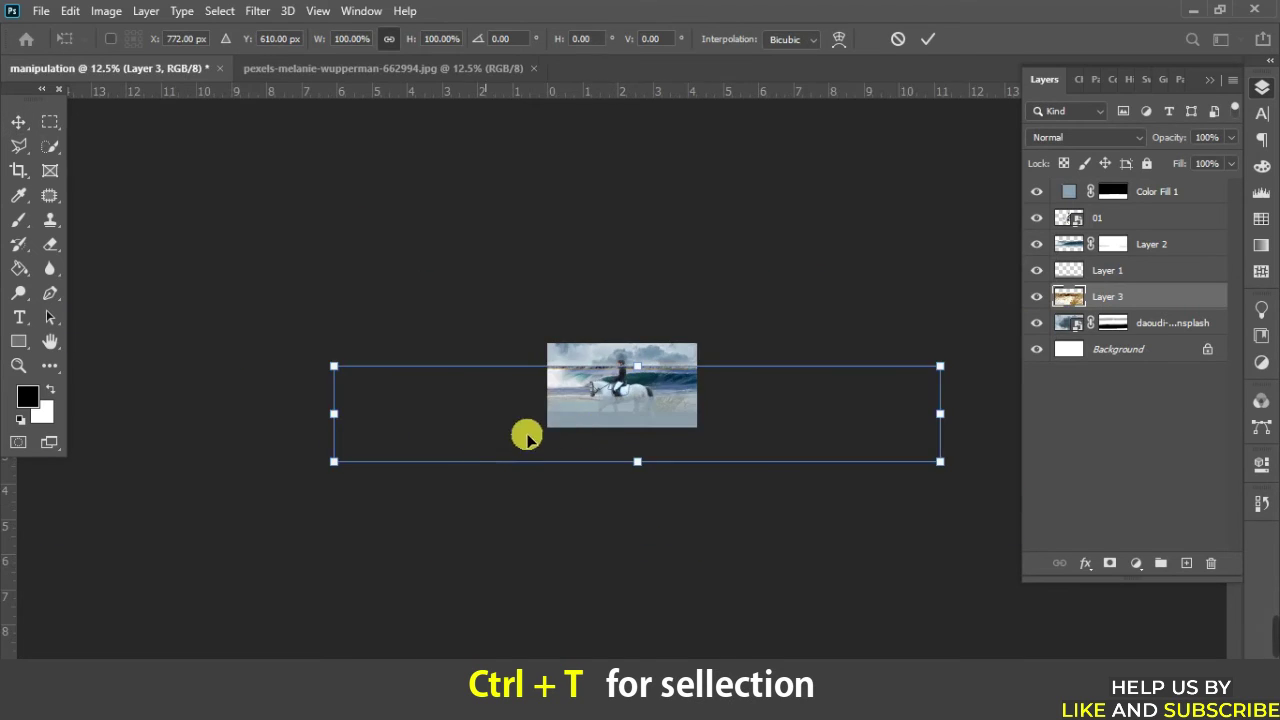
pyautogui.moveTo(336, 422)
pyautogui.mouseDown()
pyautogui.moveTo(486, 429)
pyautogui.moveTo(714, 413)
pyautogui.moveTo(613, 407)
pyautogui.mouseUp()
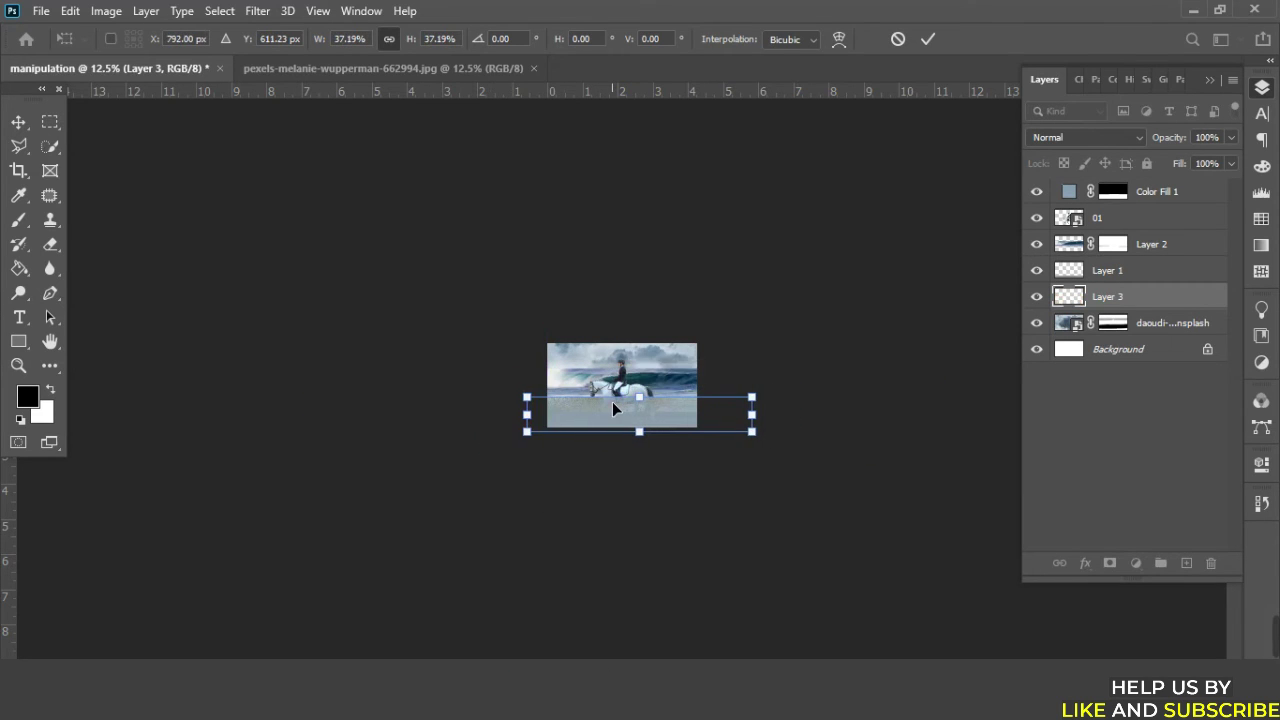
pyautogui.hotkey('ctrl', '+')
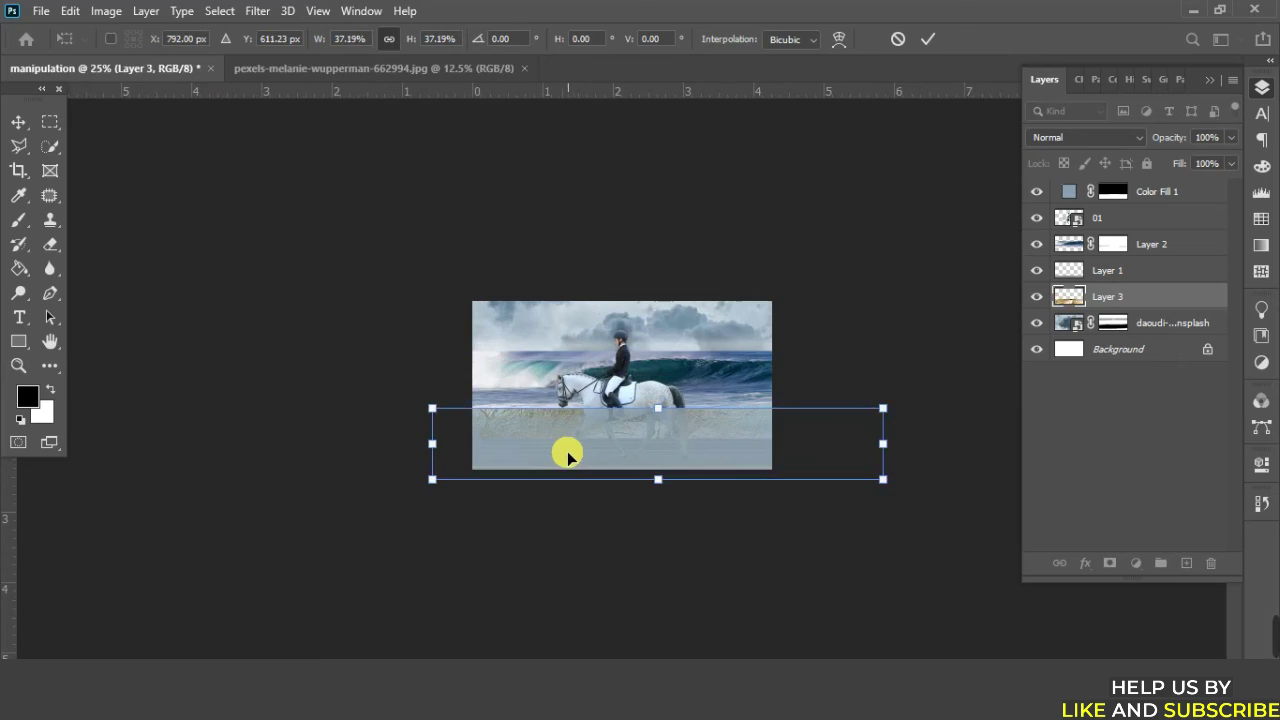
pyautogui.hotkey('ctrl', '-')
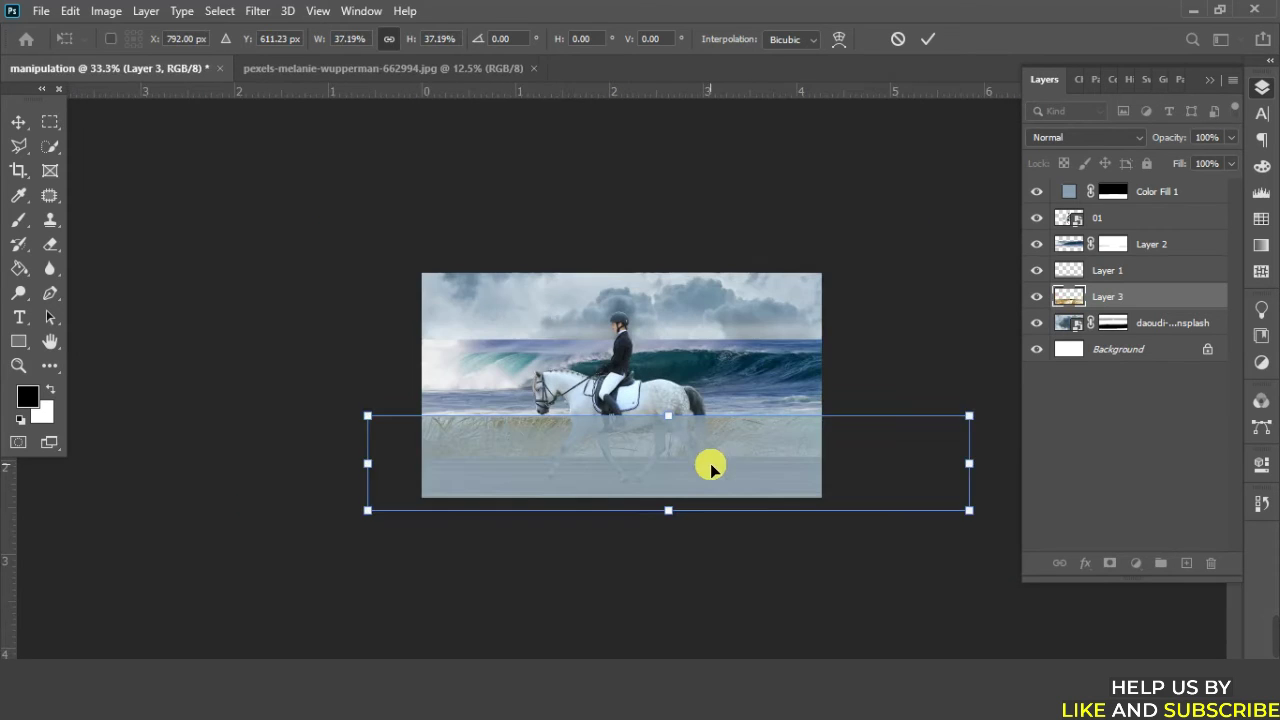
pyautogui.moveTo(970, 466); pyautogui.dragTo(829, 472)
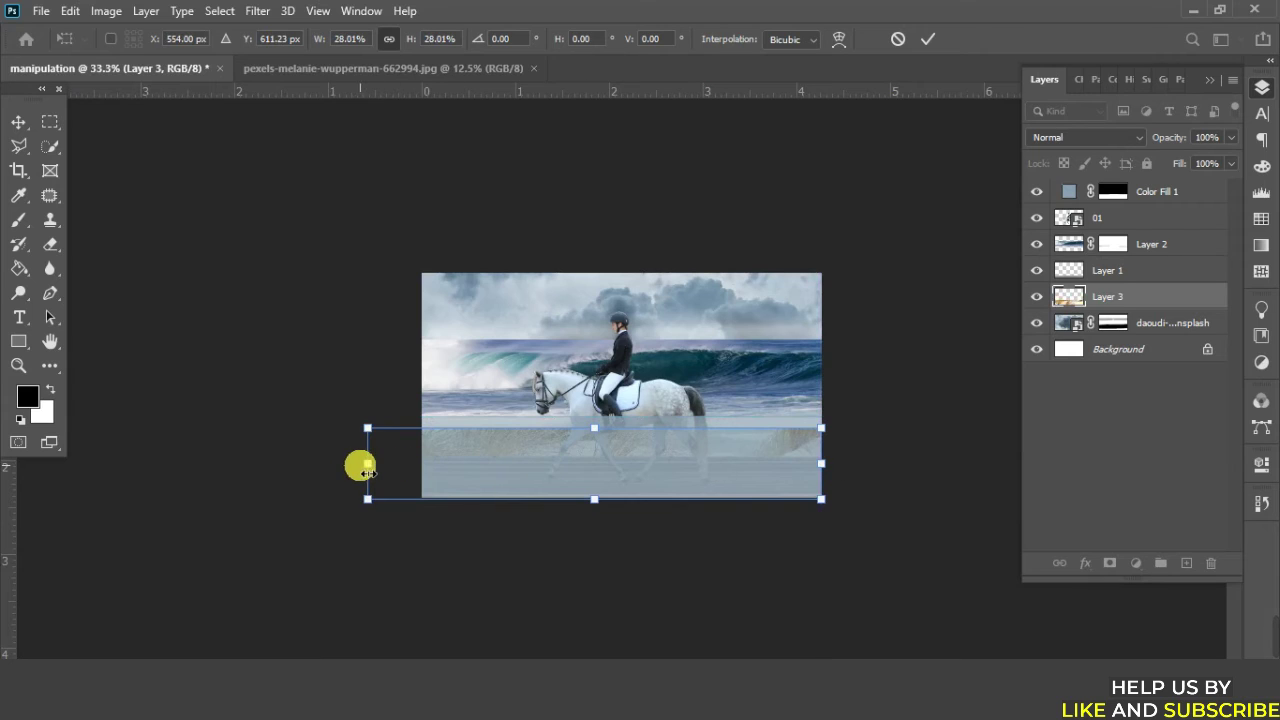
pyautogui.moveTo(362, 463); pyautogui.dragTo(432, 468)
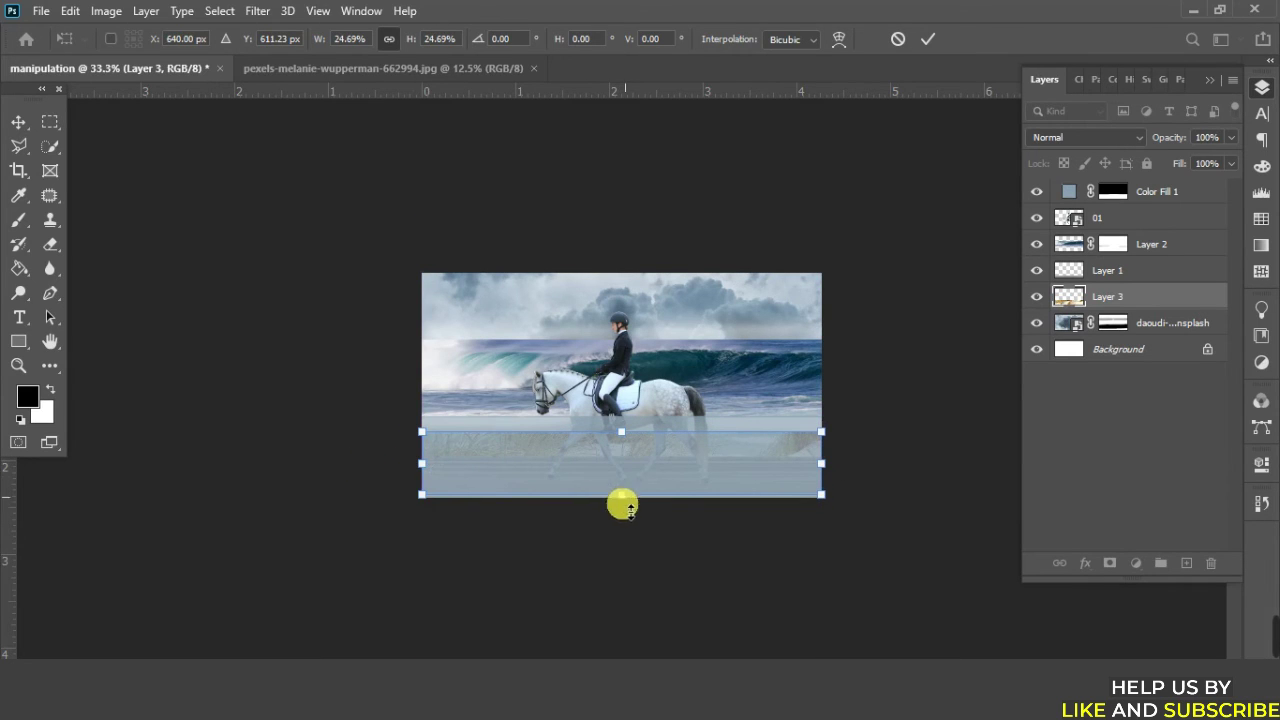
pyautogui.hotkey('ctrl', '+')
pyautogui.hotkey('ctrl', '+')
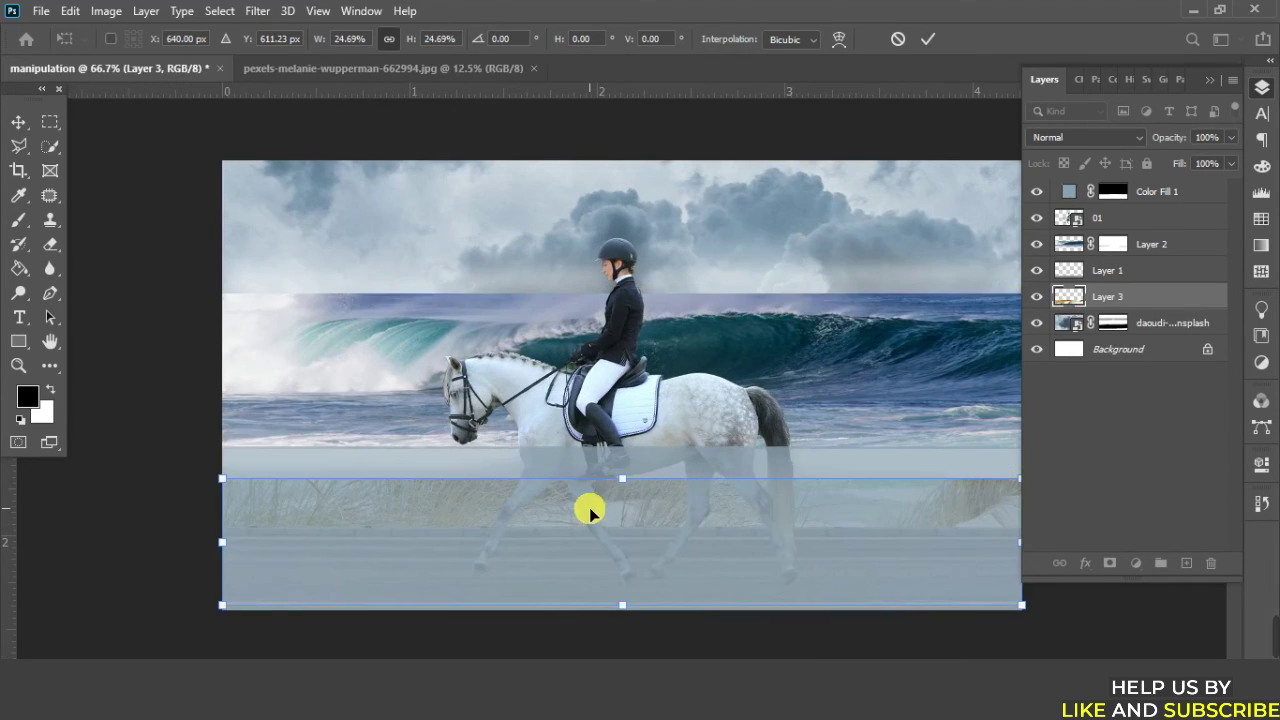
pyautogui.hotkey('ctrl', '-')
# Move the grass strip up beneath the horse, squash its top and bottom, and commit
pyautogui.moveTo(603, 511); pyautogui.dragTo(602, 462)
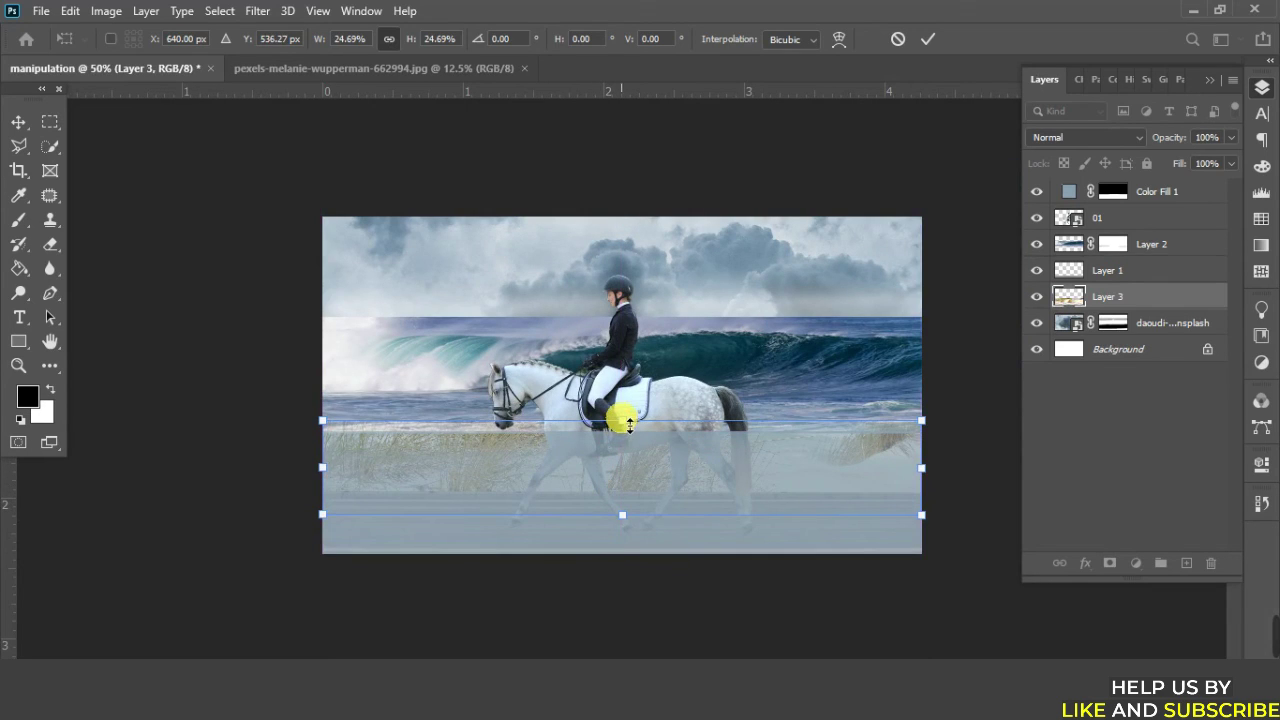
pyautogui.moveTo(629, 424); pyautogui.dragTo(622, 434)
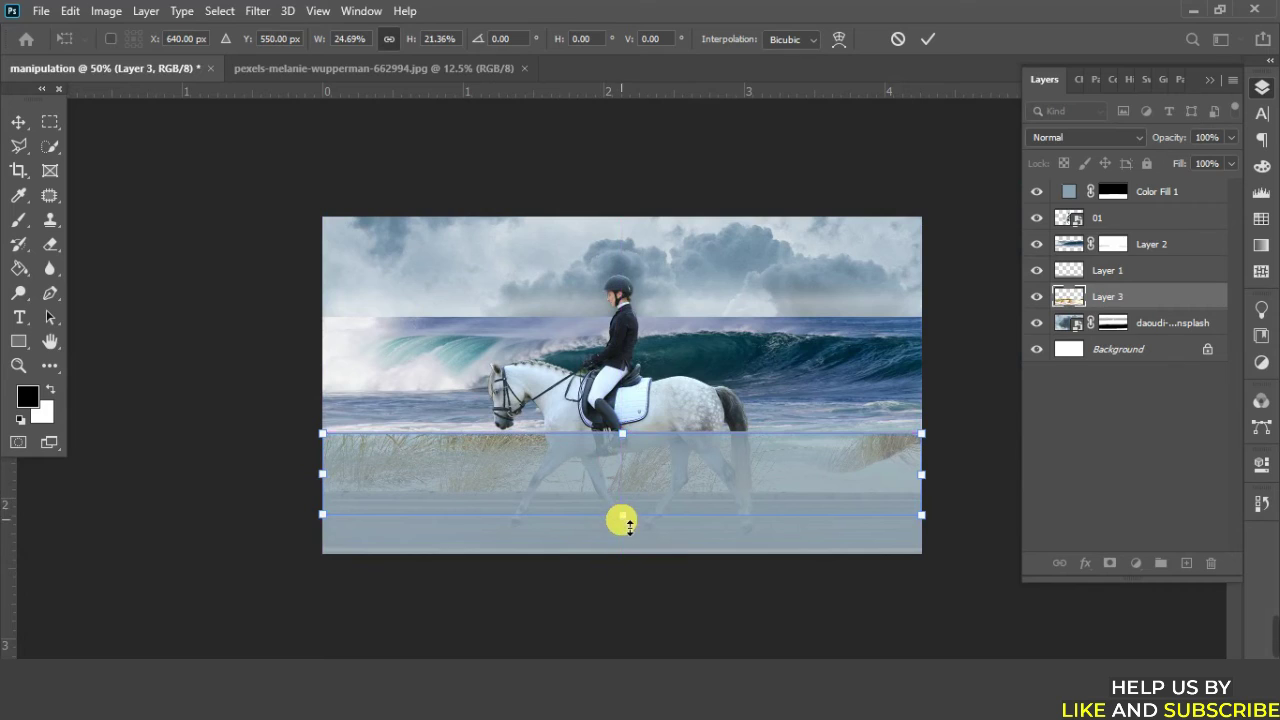
pyautogui.moveTo(626, 524); pyautogui.dragTo(634, 509)
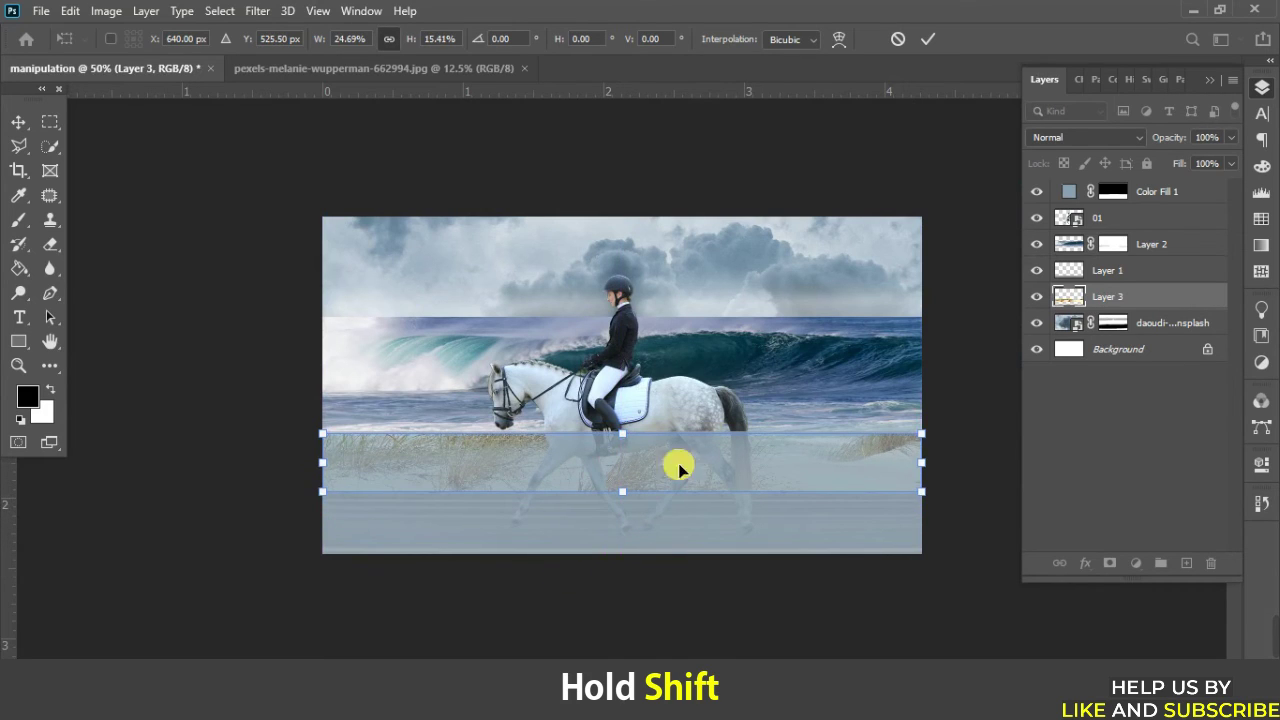
pyautogui.click(929, 42)
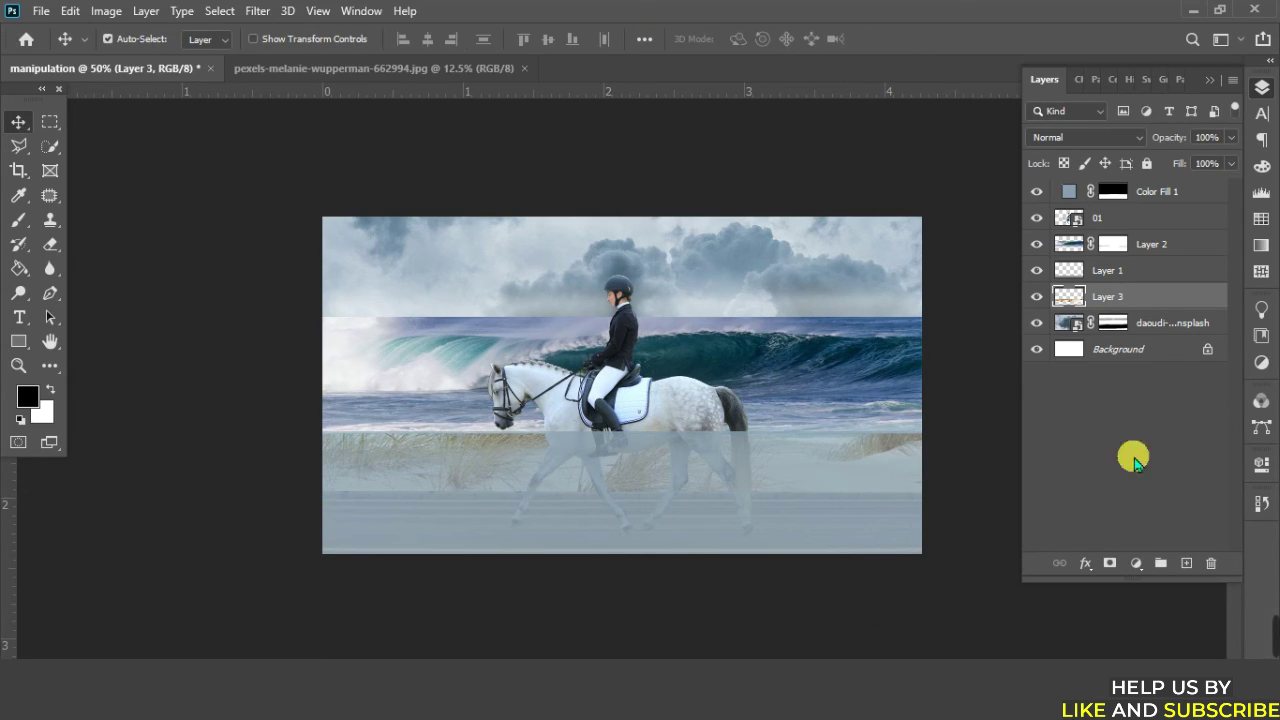
# Fade the beach-grass Layer 3 to 72% opacity
pyautogui.click(1233, 141)
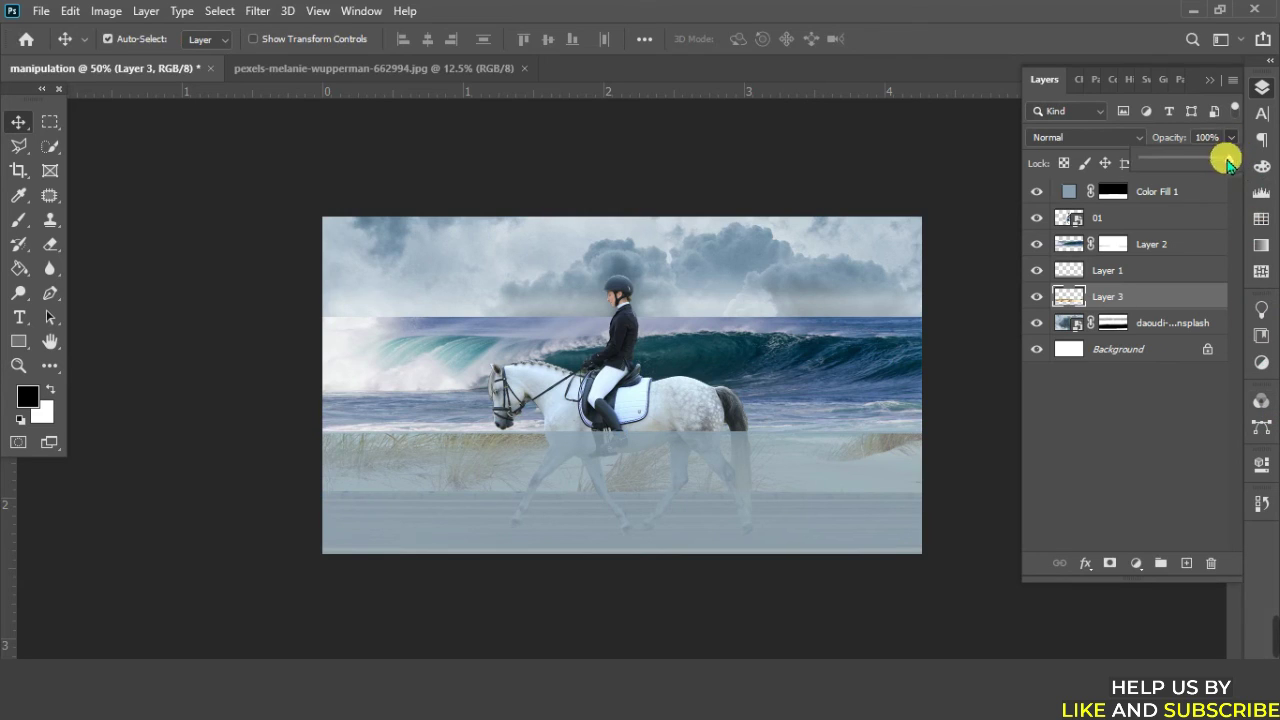
pyautogui.moveTo(1233, 160); pyautogui.dragTo(1207, 162)
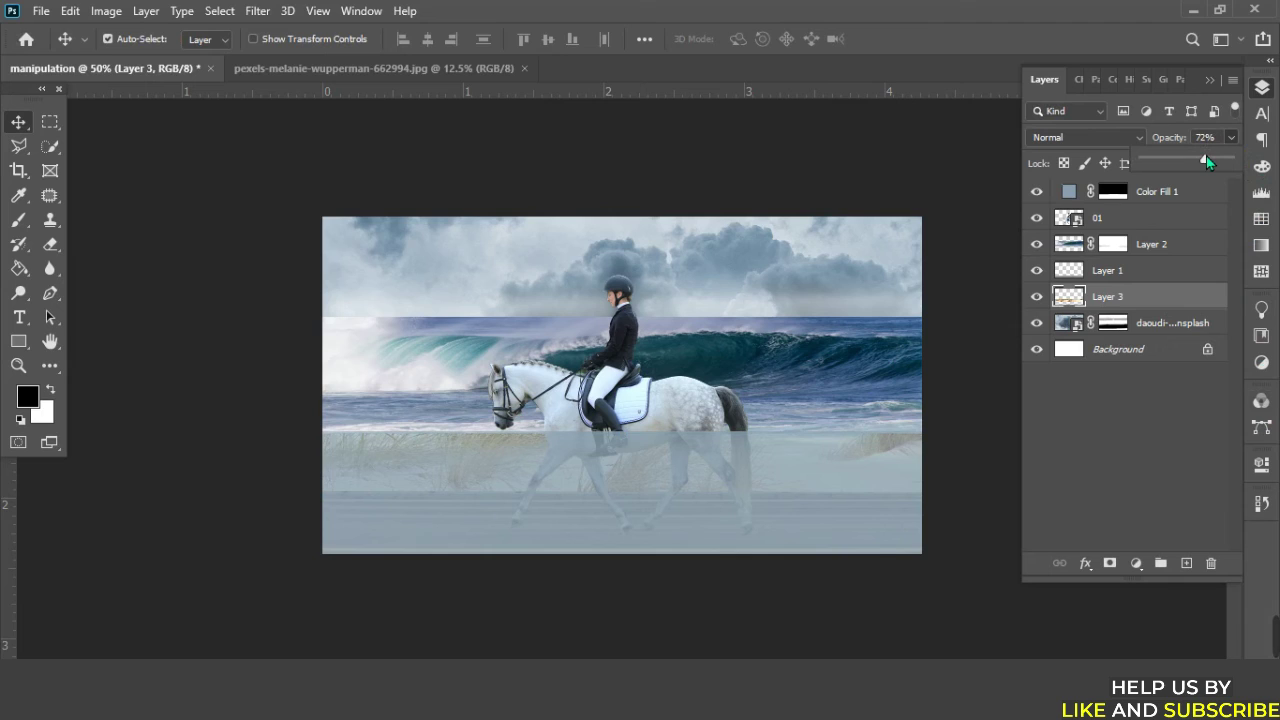
pyautogui.click(860, 465)
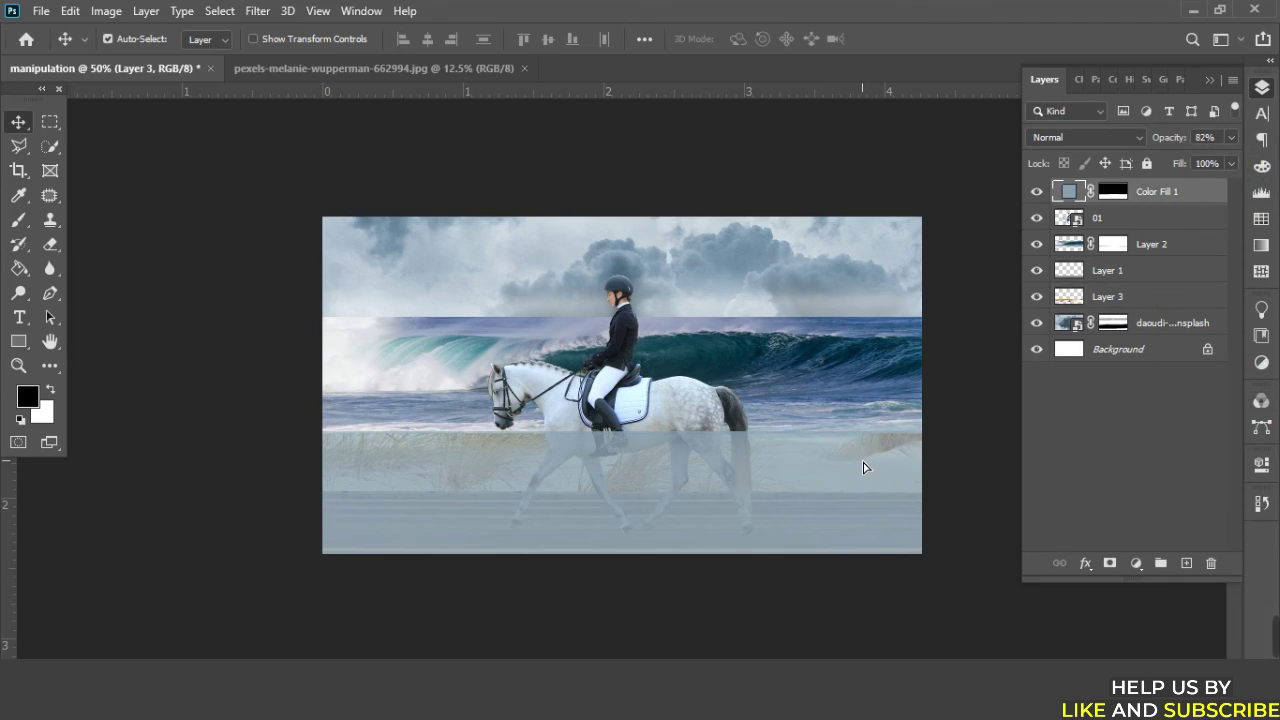
pyautogui.press('ctrl')
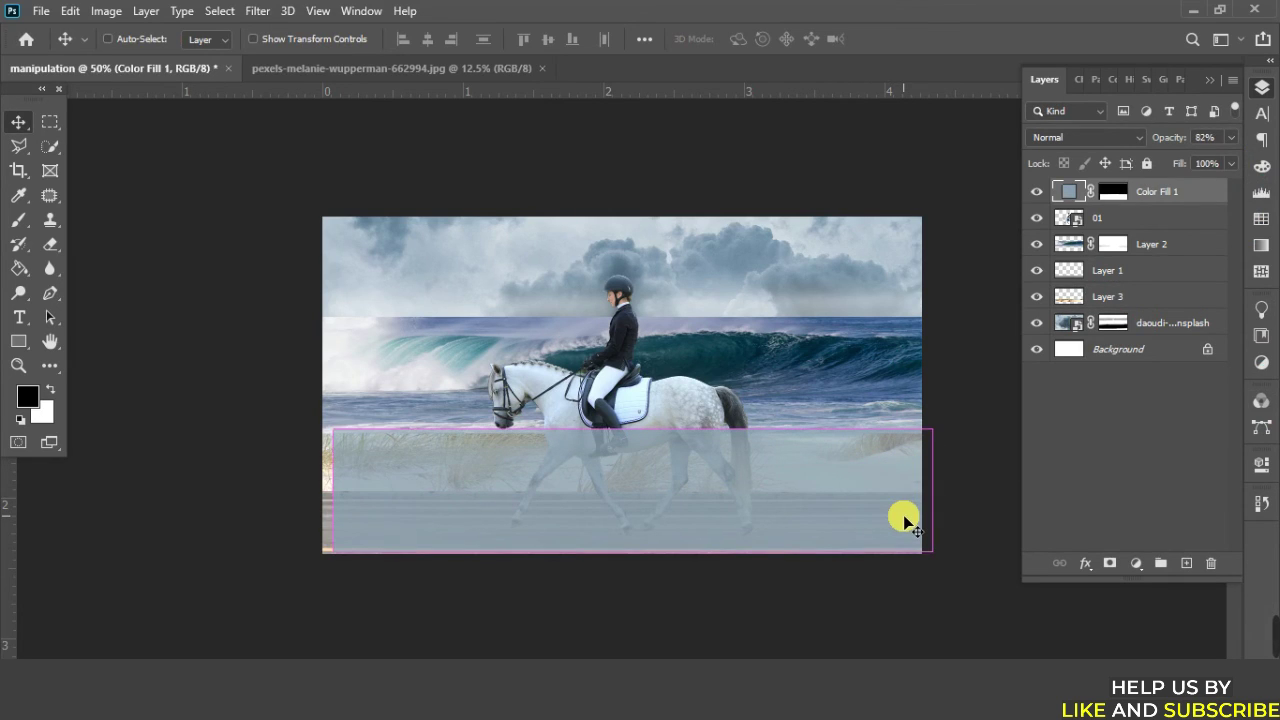
# Select Layer 3 and add a white layer mask to it
pyautogui.click(1130, 326)
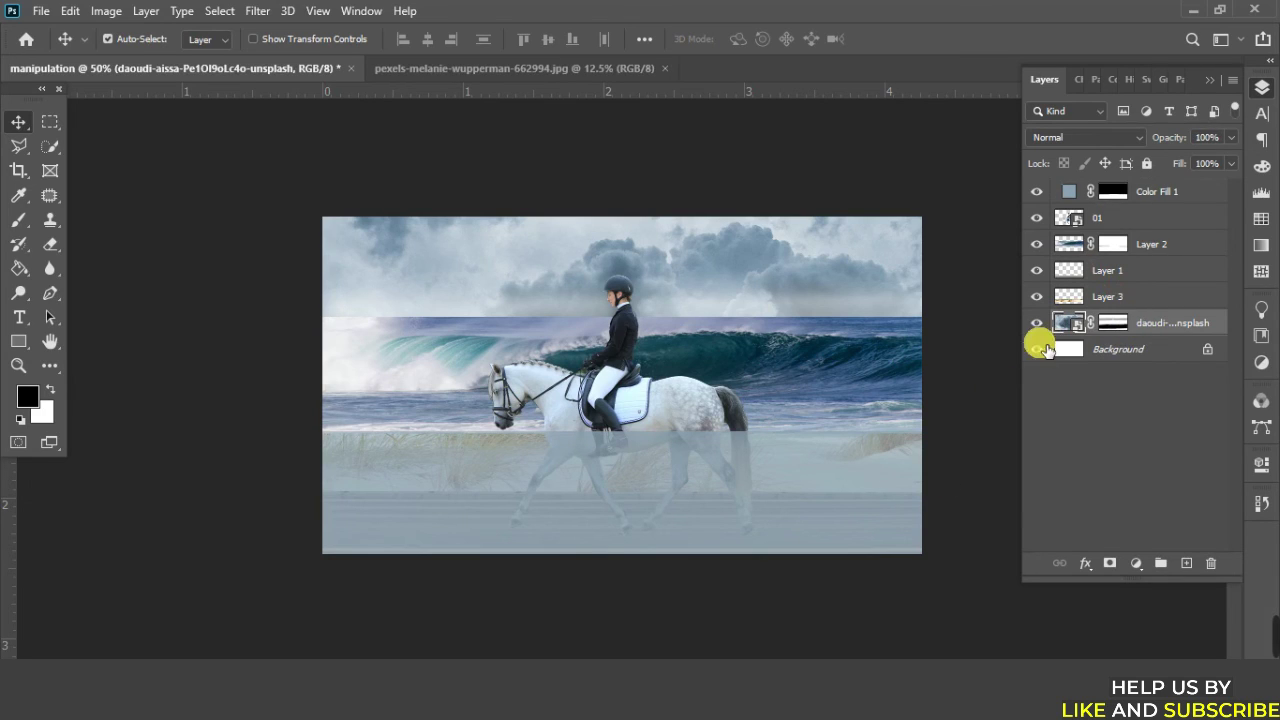
pyautogui.click(1037, 298)
pyautogui.click(1037, 298)
pyautogui.click(1115, 298)
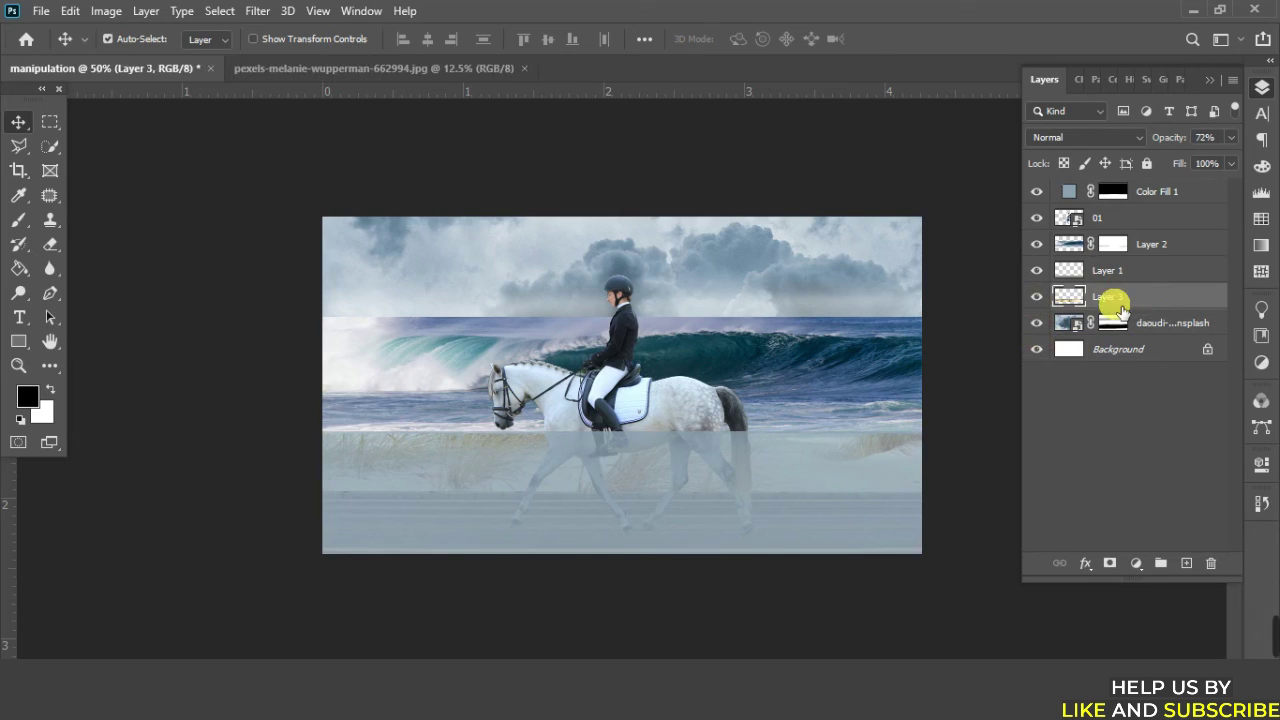
pyautogui.click(1111, 564)
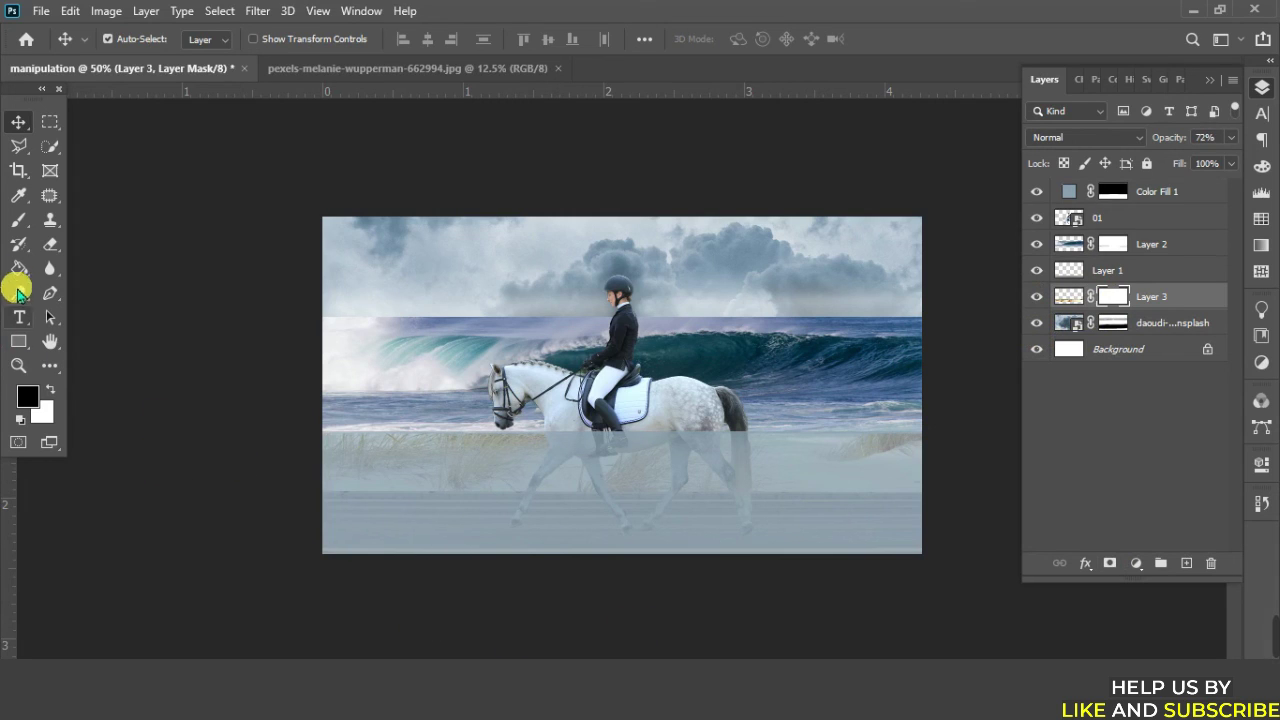
# With a 50% opacity, size-70 brush, mask out grass over the horse's hindquarters and image bottom
pyautogui.click(19, 220)
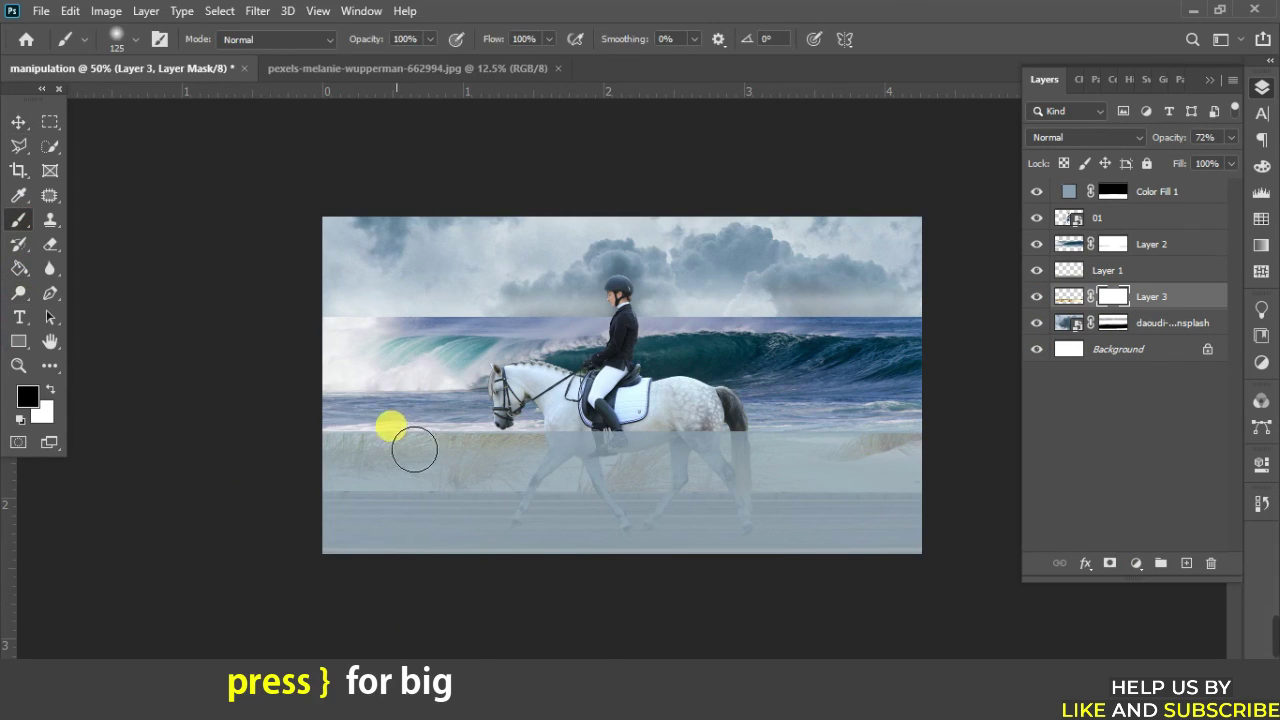
pyautogui.click(431, 40)
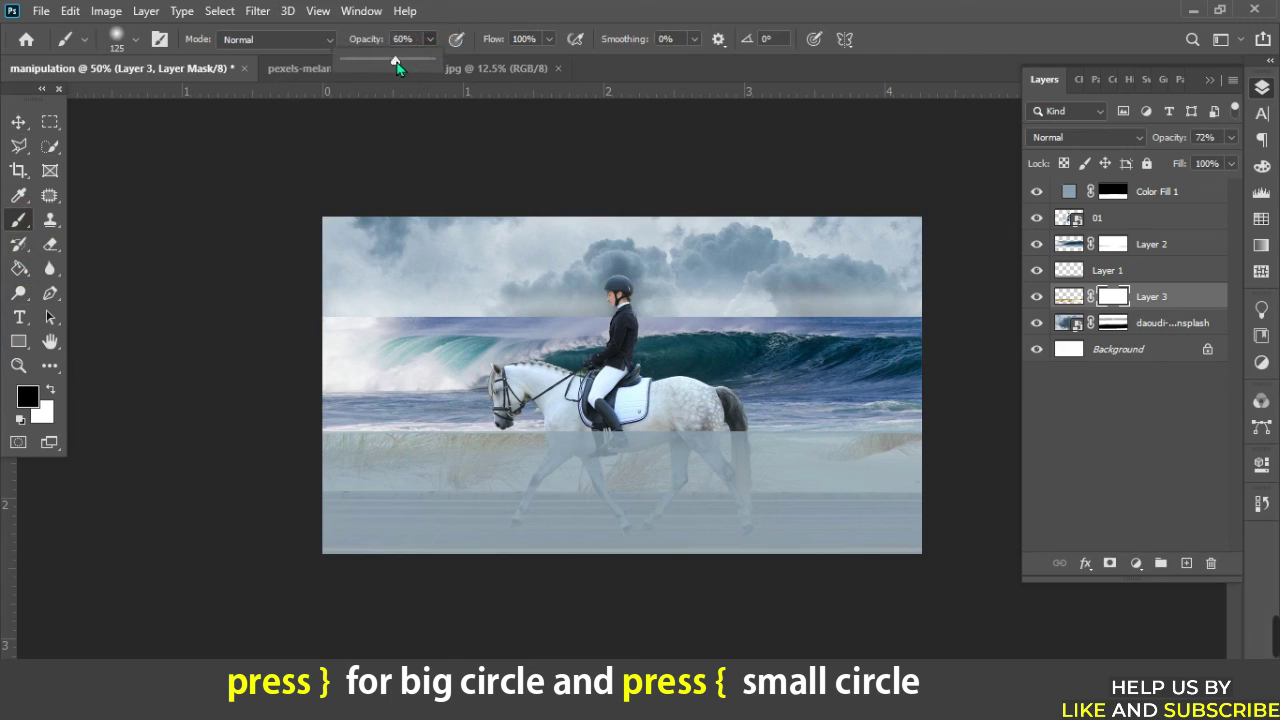
pyautogui.click(929, 36)
pyautogui.press('[')
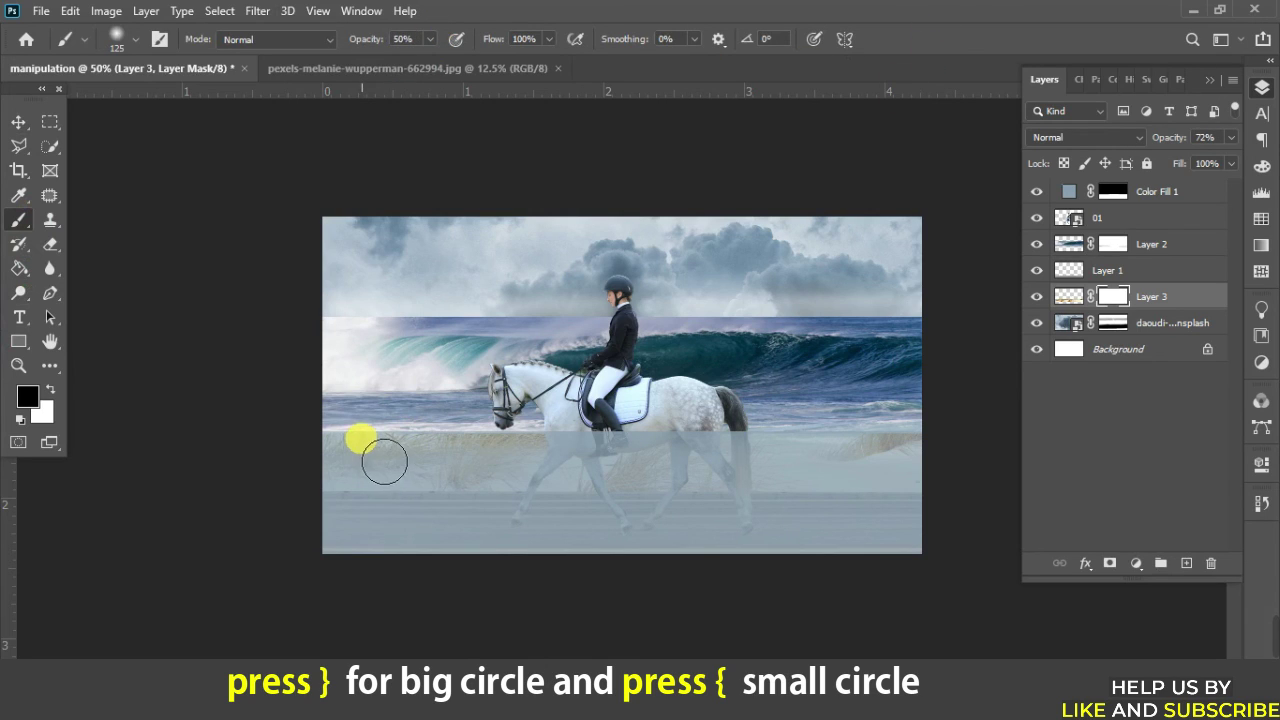
pyautogui.press('[')
pyautogui.press('[')
pyautogui.press('[')
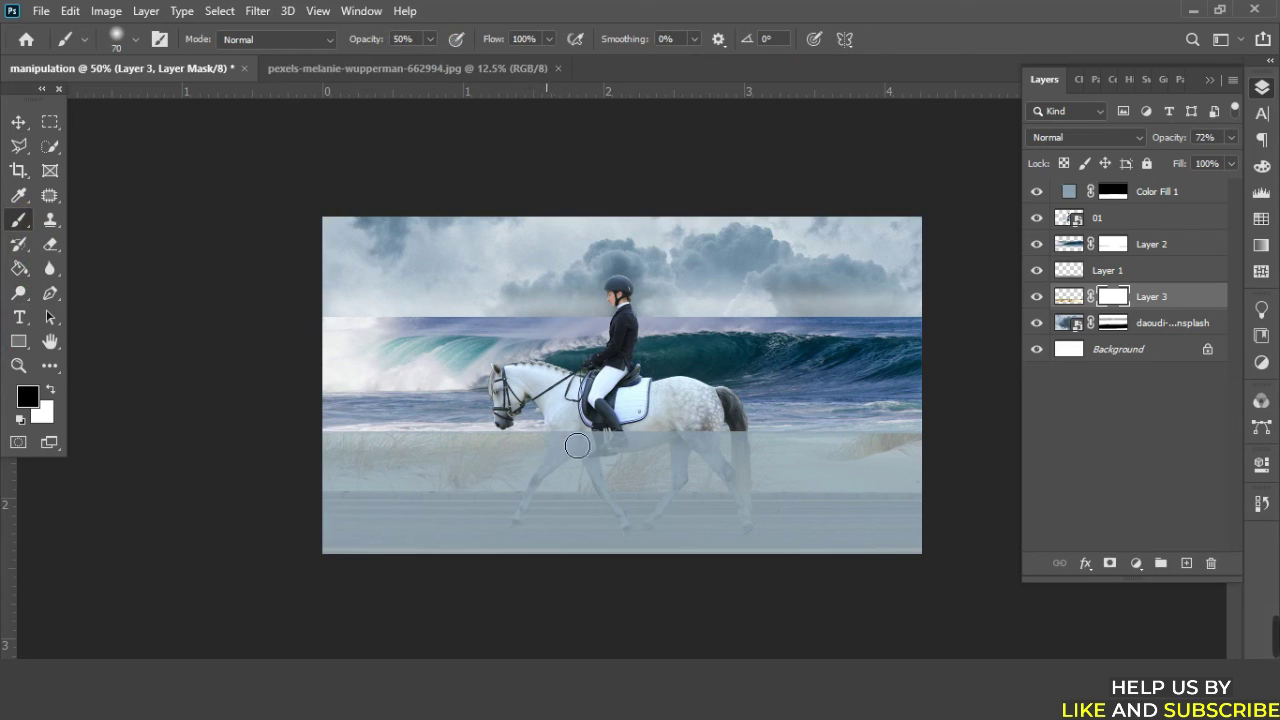
pyautogui.moveTo(599, 445); pyautogui.dragTo(788, 449)
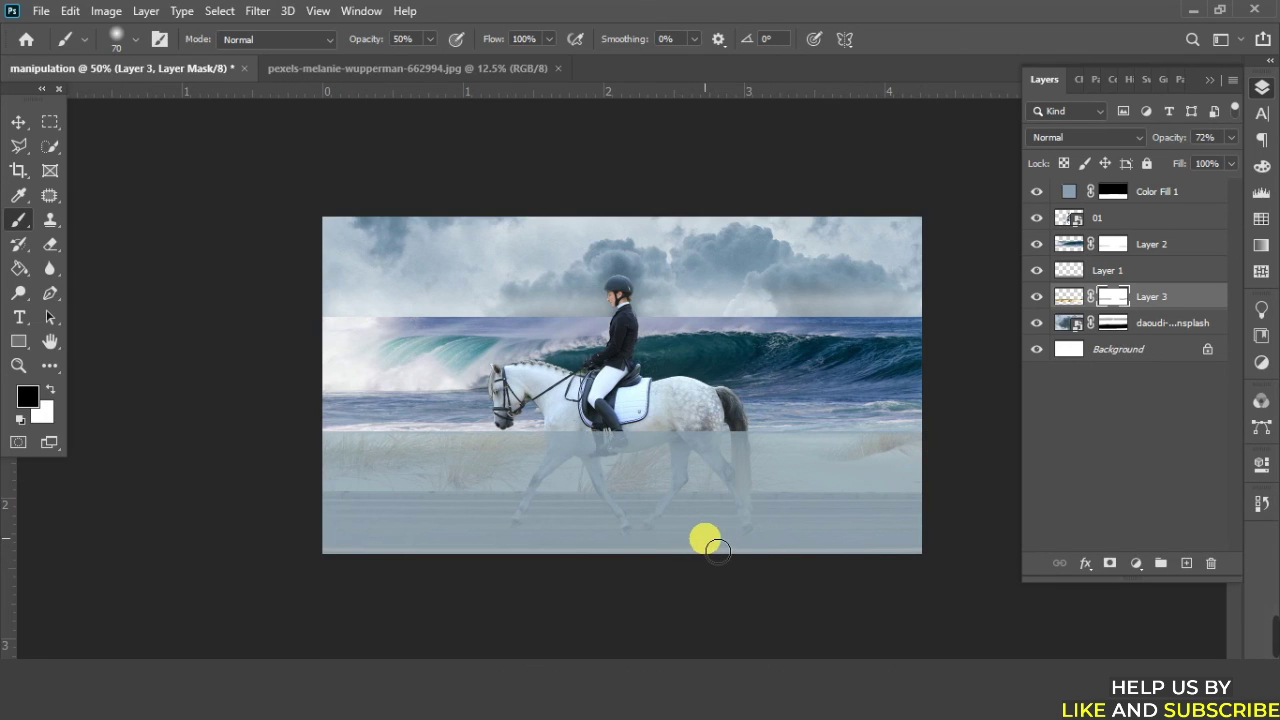
pyautogui.moveTo(716, 546); pyautogui.dragTo(711, 505)
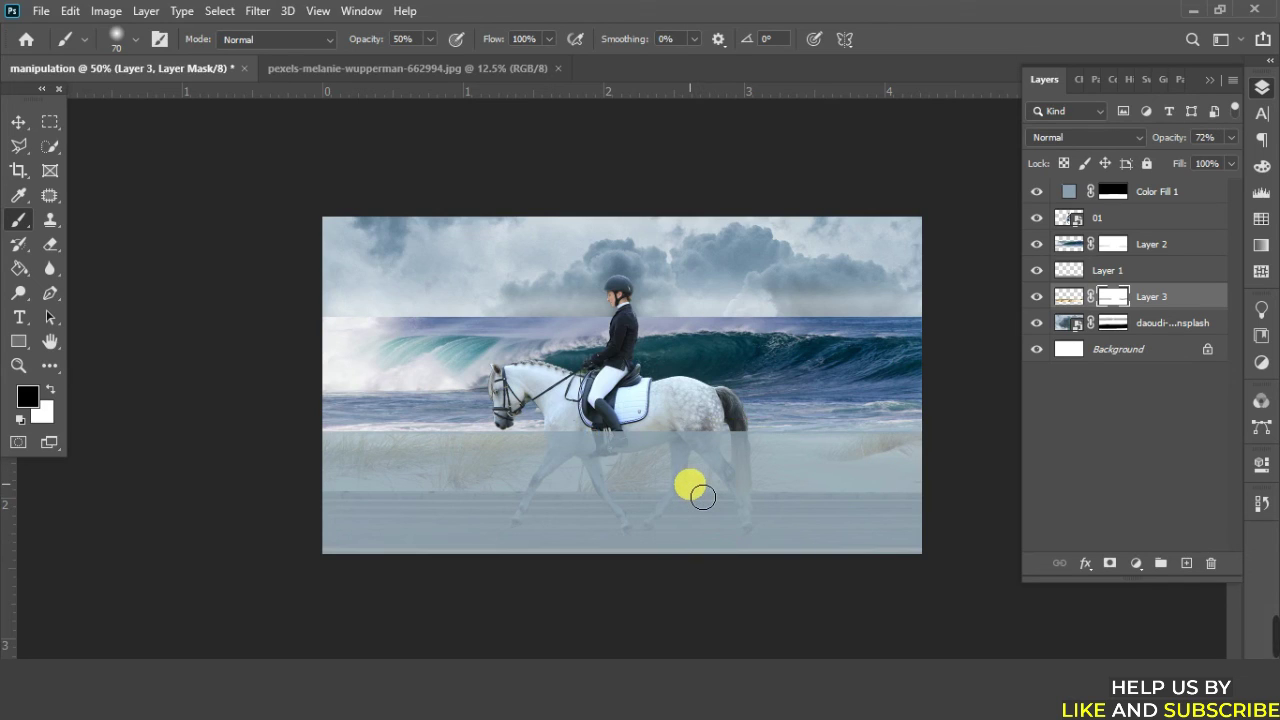
# Deselect all layers and drag the surfer PNG from the source images folder
pyautogui.click(18, 121)
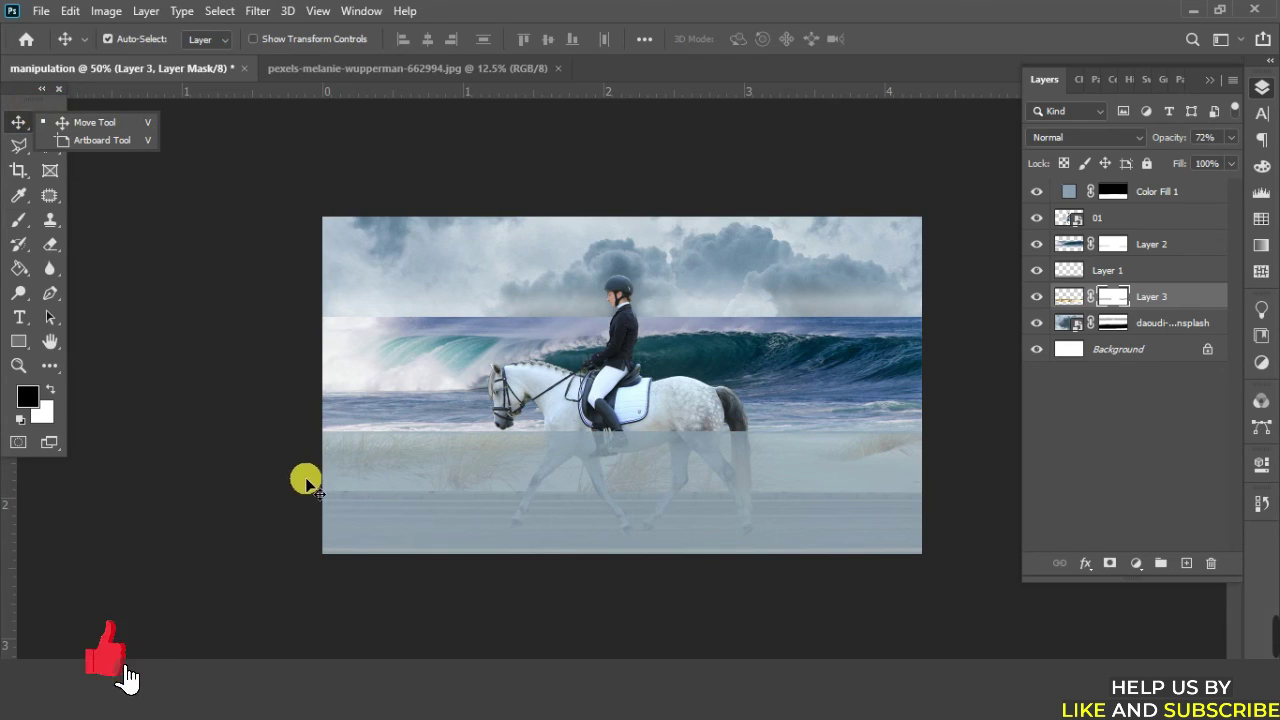
pyautogui.click(171, 294)
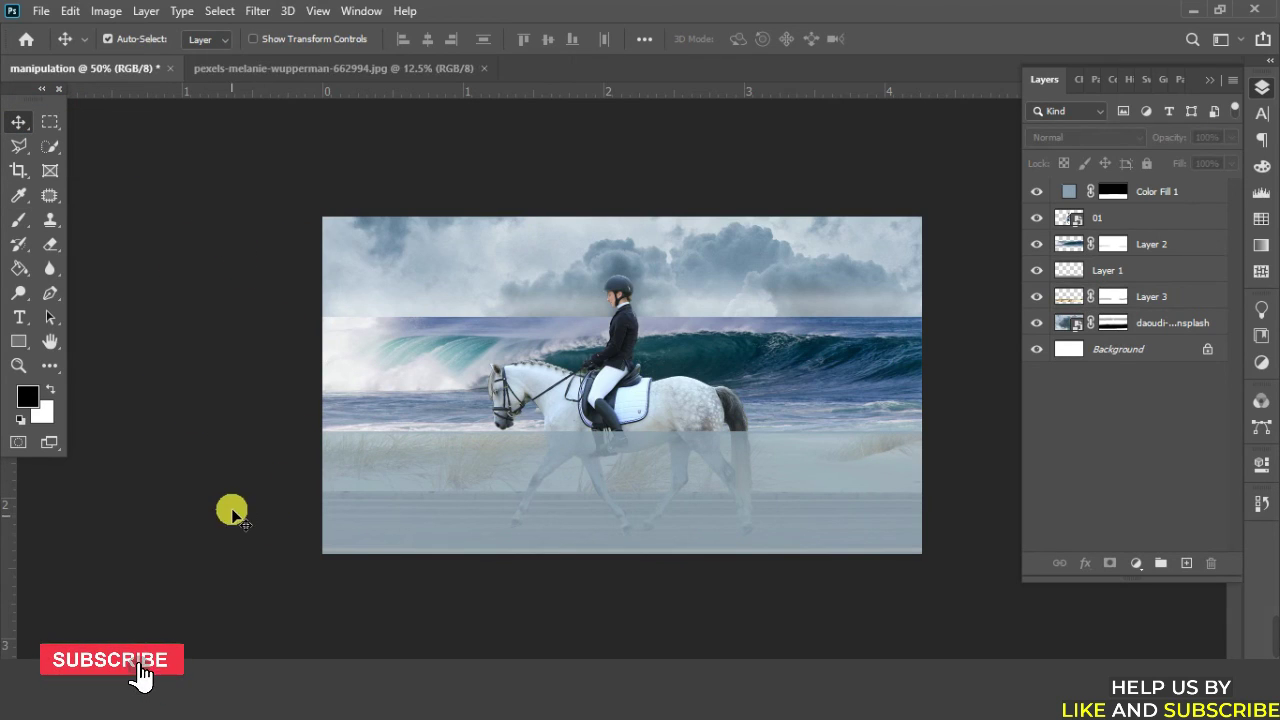
pyautogui.hotkey('alt', 'Tab')
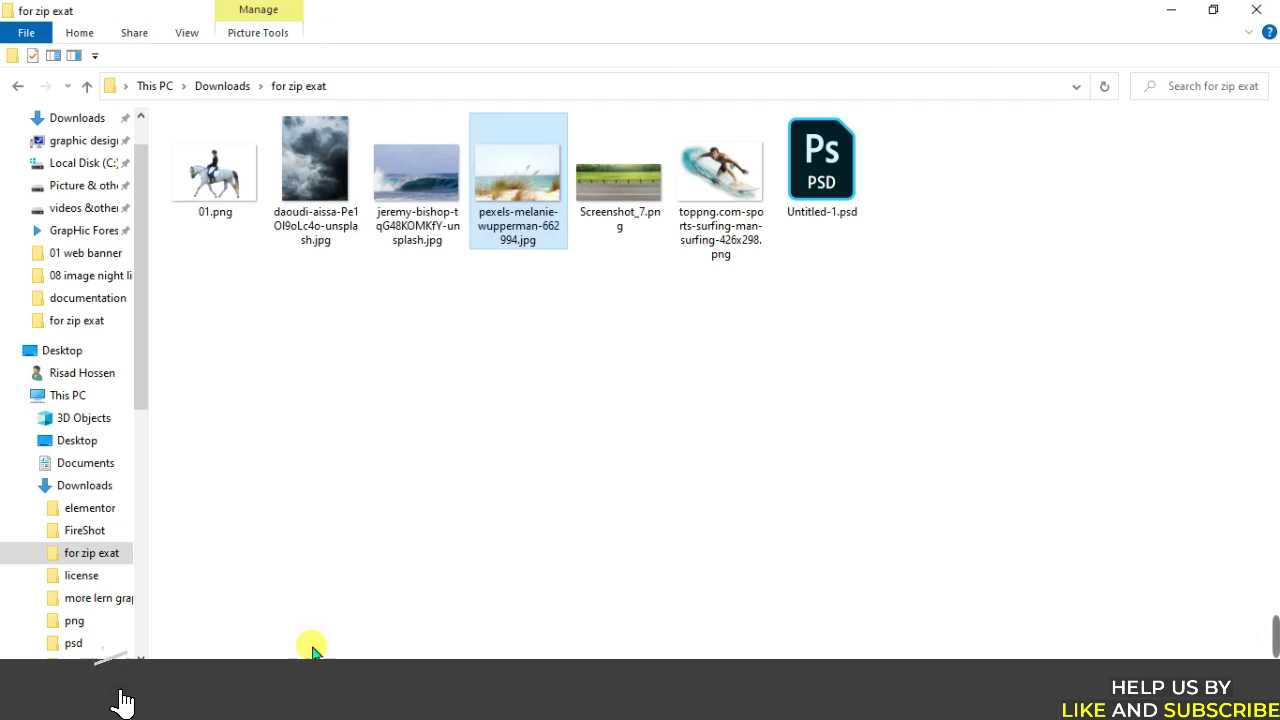
pyautogui.moveTo(727, 165); pyautogui.dragTo(300, 690)
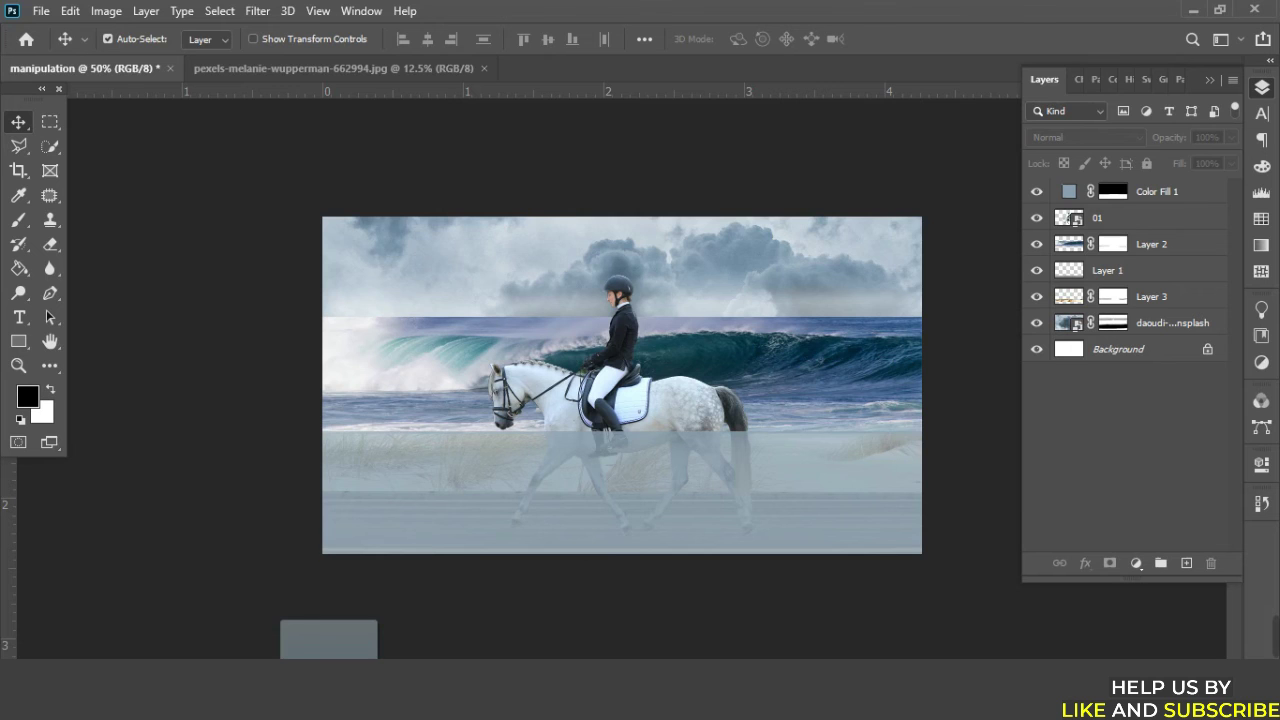
# Drop in the surfer, scale it to about 5%, tilt it slightly onto the wave's left side, and collapse the Layers panel
pyautogui.moveTo(100, 648); pyautogui.dragTo(569, 450)
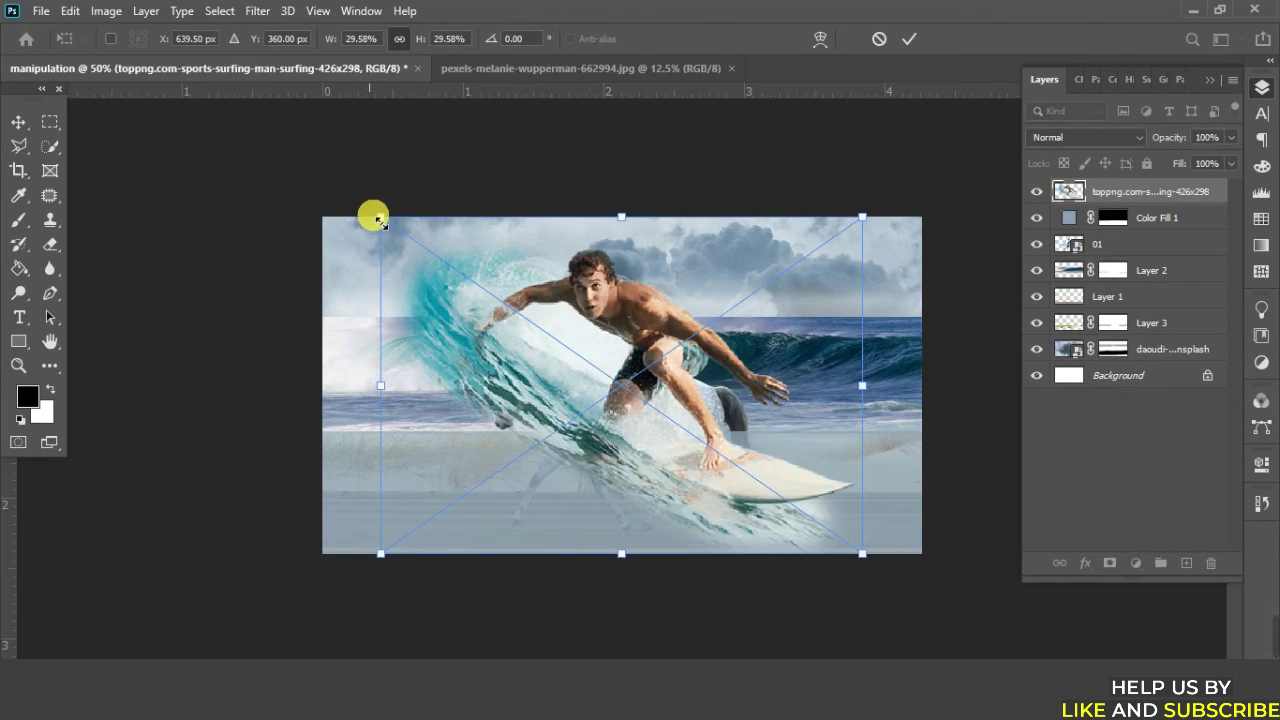
pyautogui.moveTo(376, 218)
pyautogui.mouseDown()
pyautogui.moveTo(822, 538)
pyautogui.moveTo(406, 375)
pyautogui.mouseUp()
pyautogui.moveTo(478, 430)
pyautogui.mouseDown()
pyautogui.moveTo(441, 409)
pyautogui.moveTo(451, 413)
pyautogui.mouseUp()
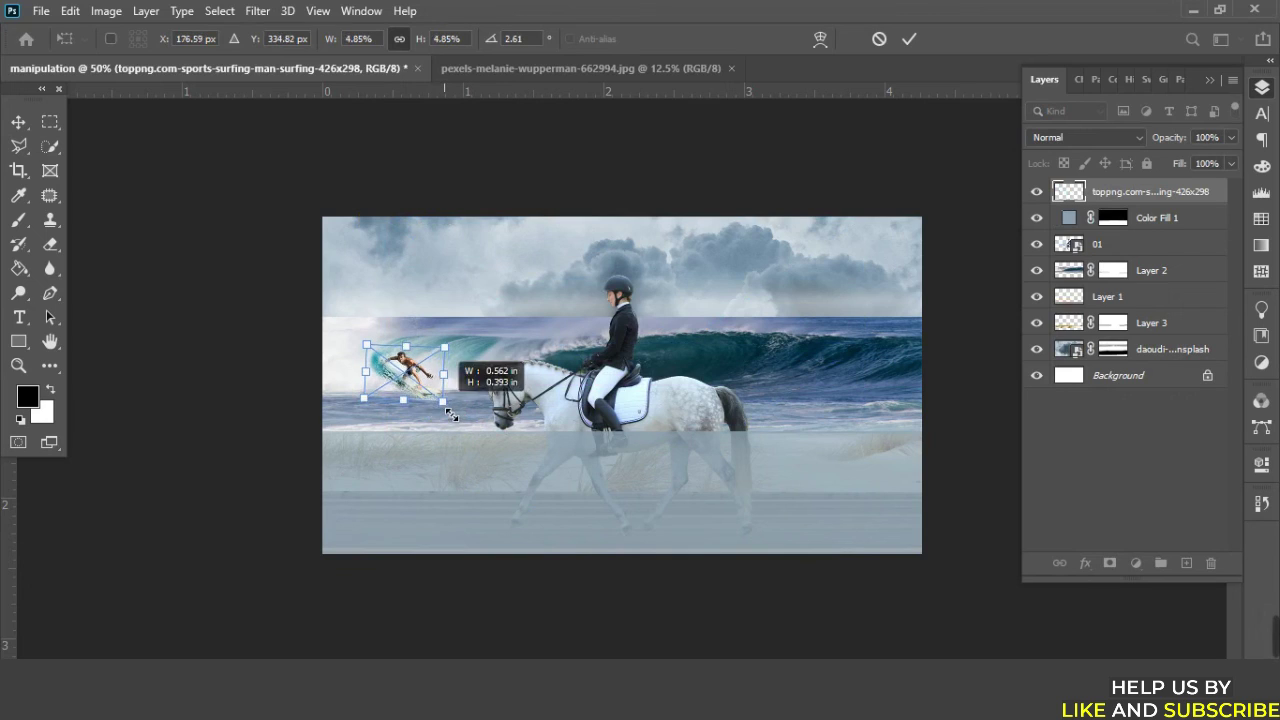
pyautogui.click(908, 39)
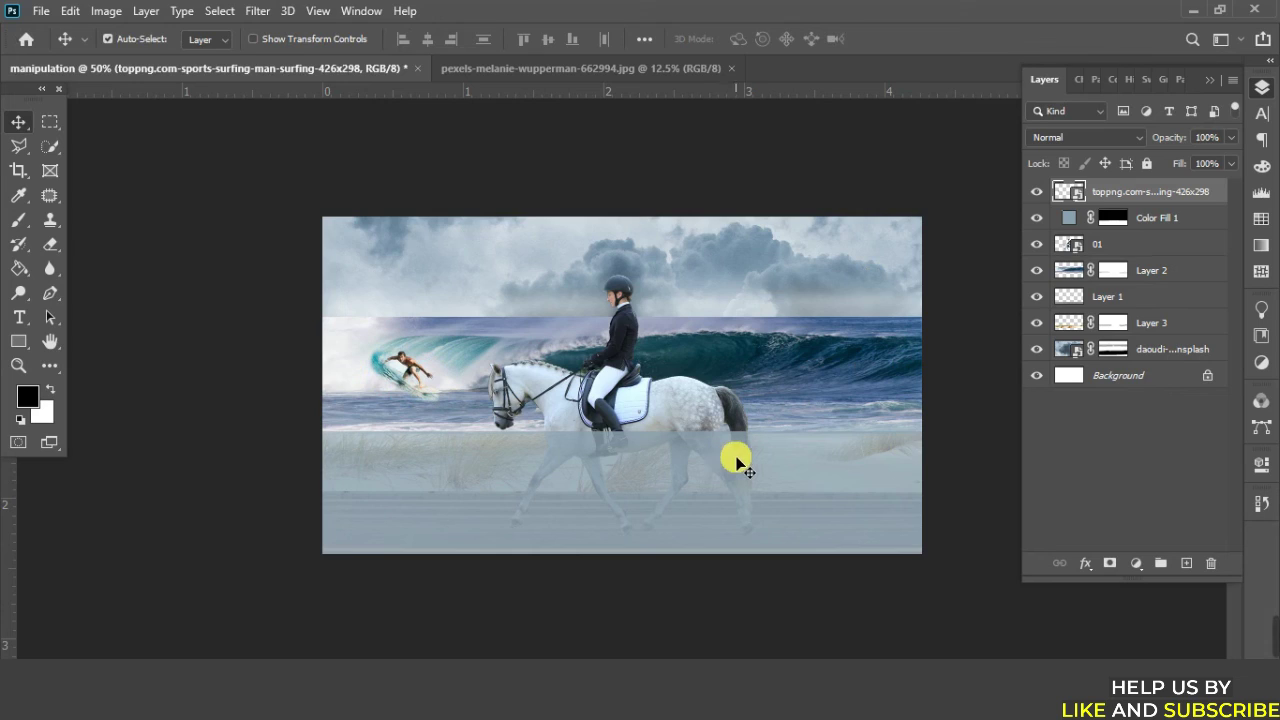
pyautogui.click(1263, 89)
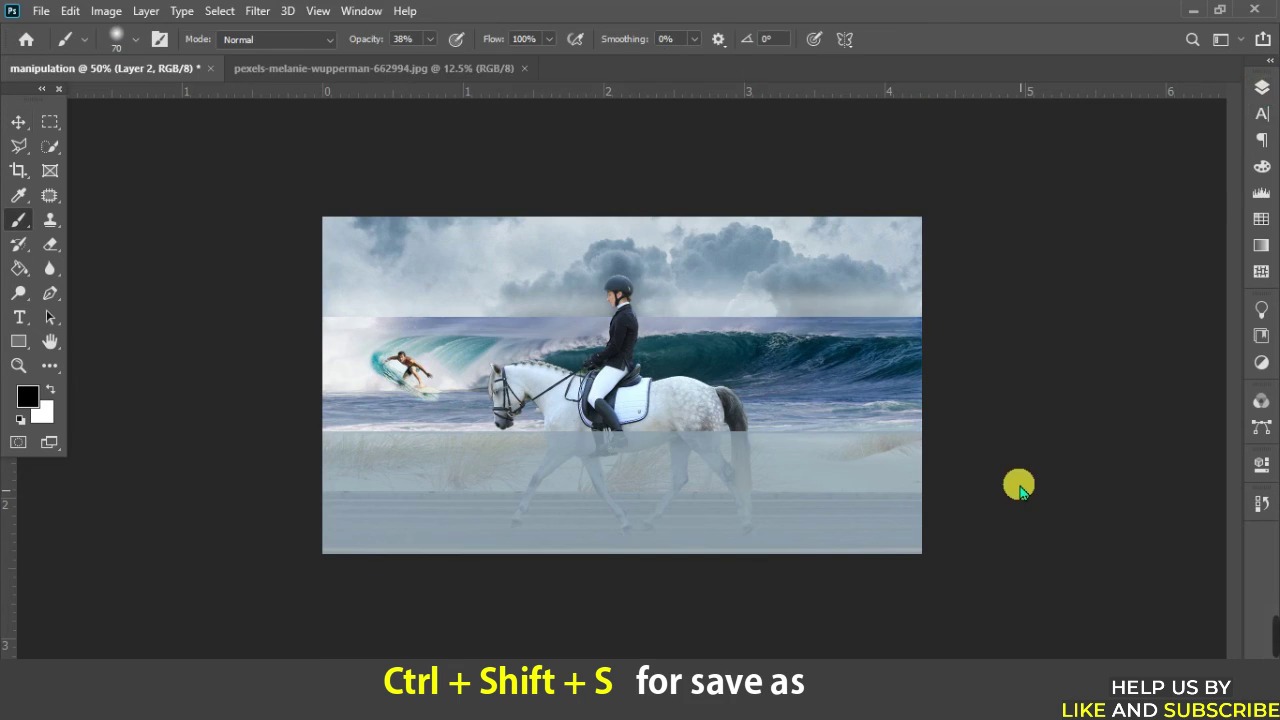
# Save the composite as JPEG 'manipulation.jpg' in the 'for zip exat' folder
pyautogui.hotkey('ctrl', 'shift', 's')
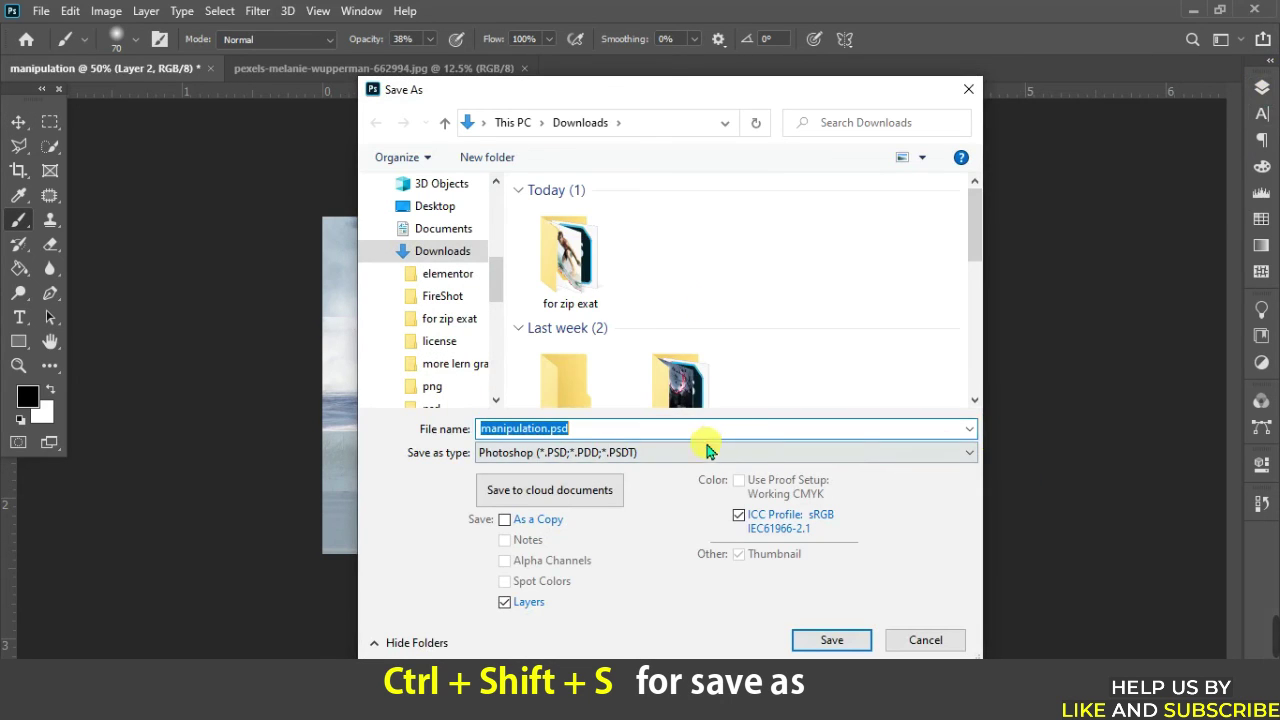
pyautogui.moveTo(659, 98); pyautogui.dragTo(1091, 46)
pyautogui.click(1105, 400)
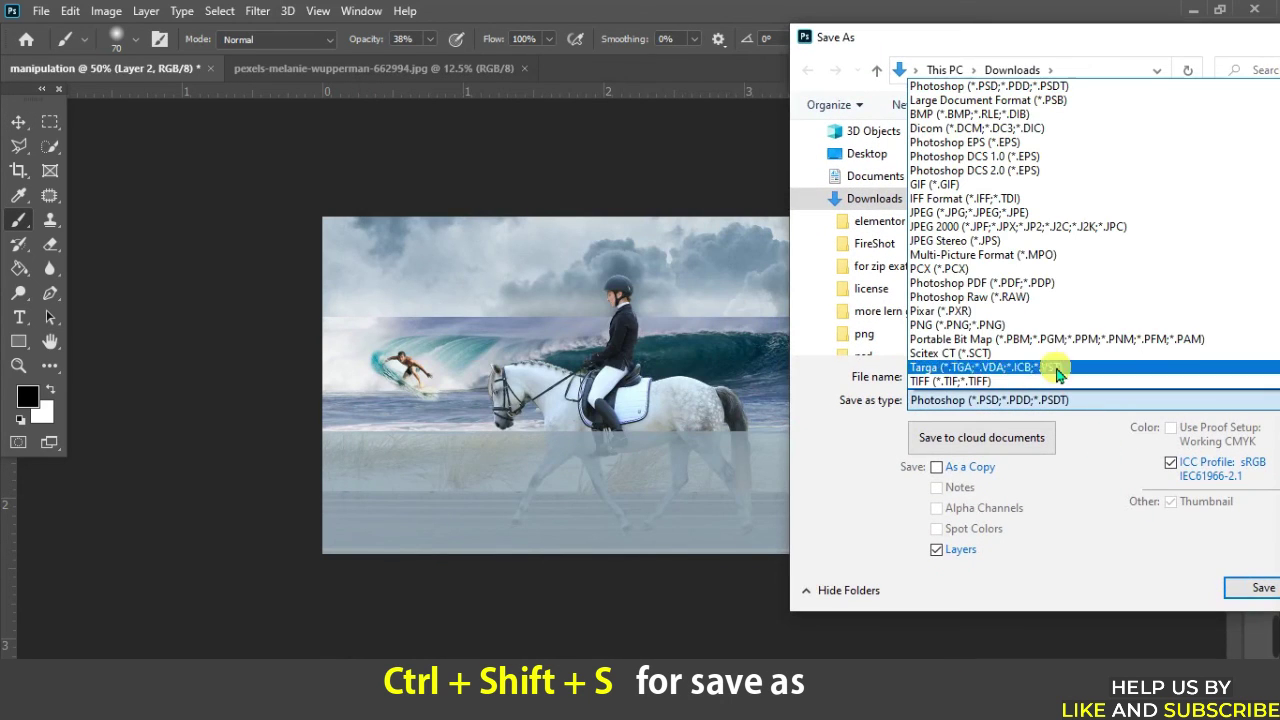
pyautogui.click(985, 220)
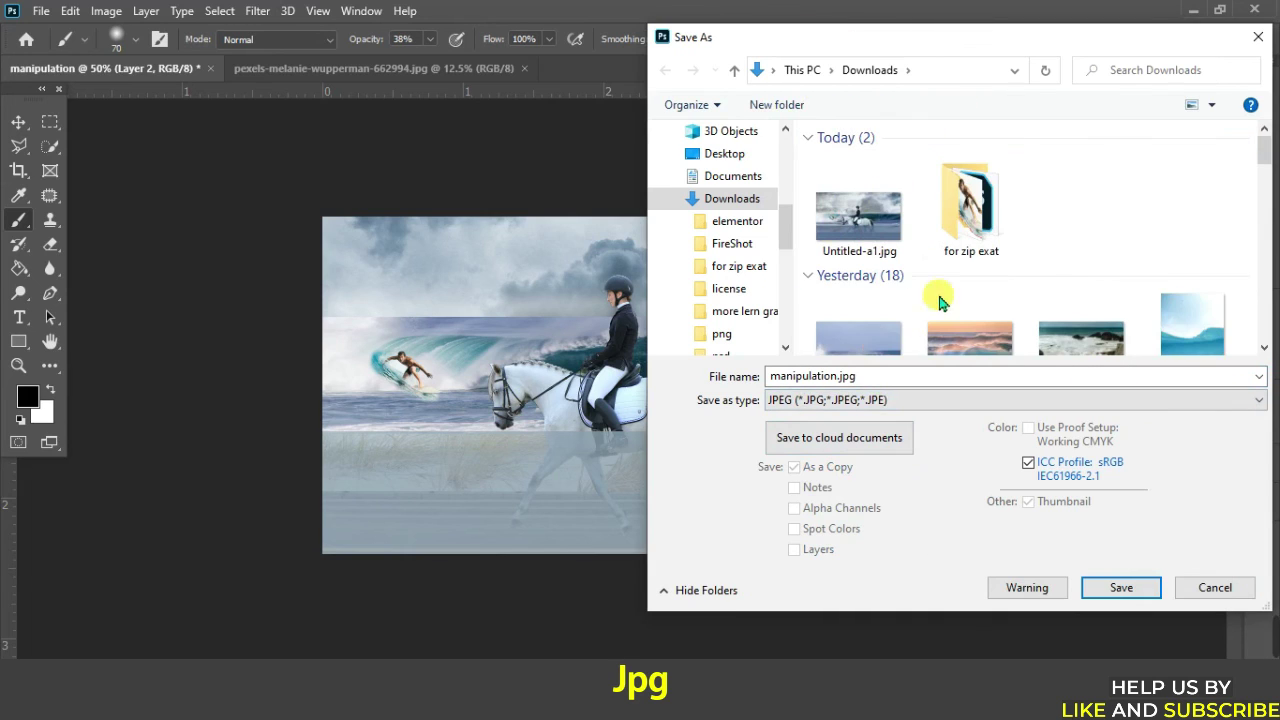
pyautogui.doubleClick(968, 210)
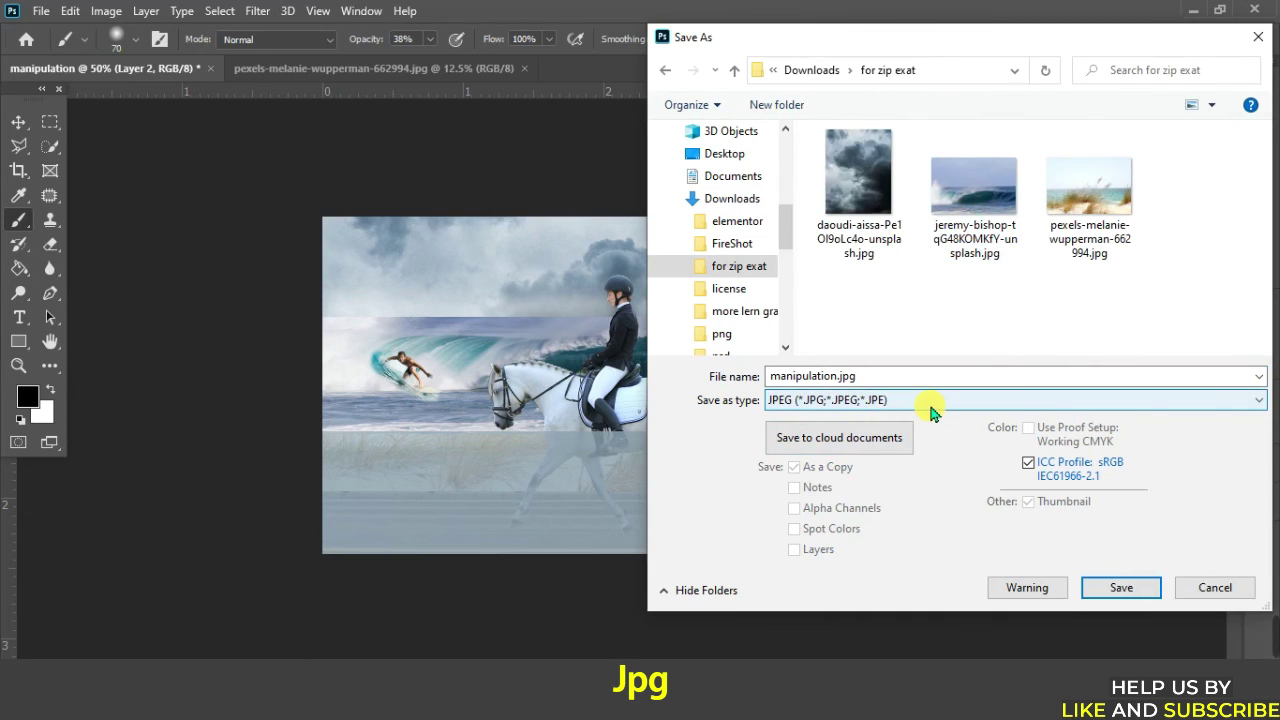
pyautogui.moveTo(960, 37); pyautogui.dragTo(788, 52)
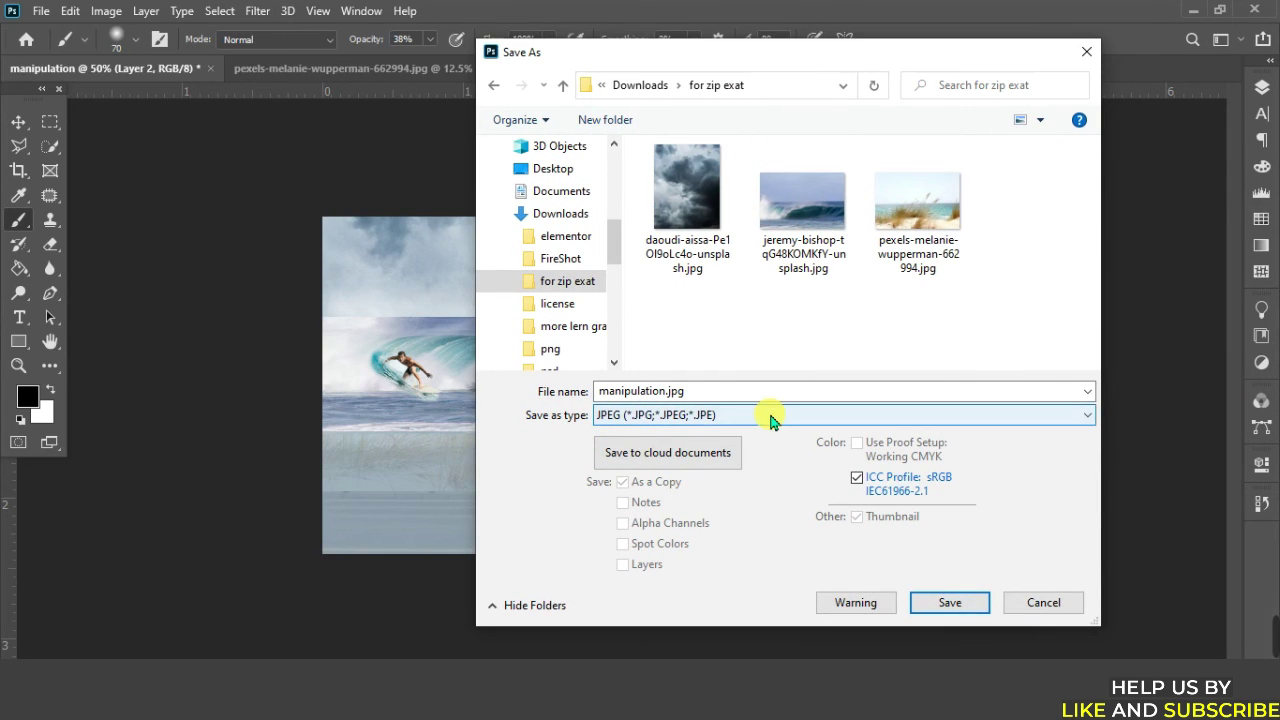
pyautogui.click(951, 602)
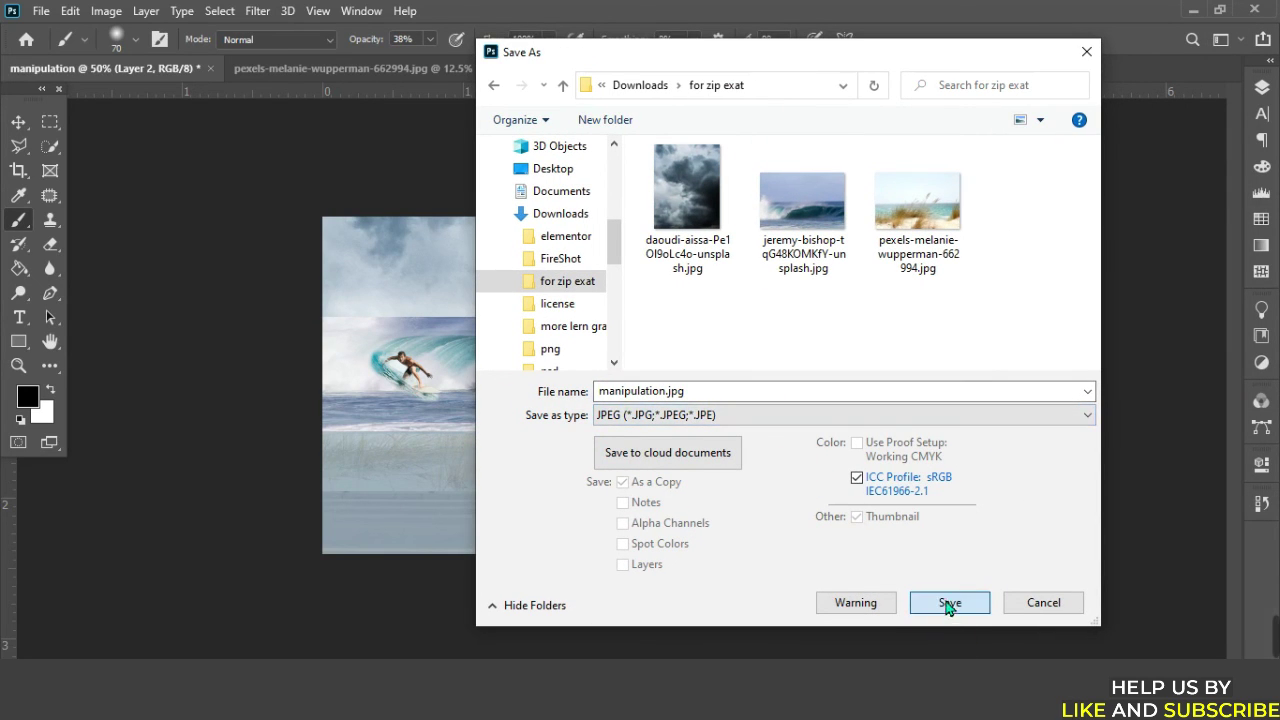